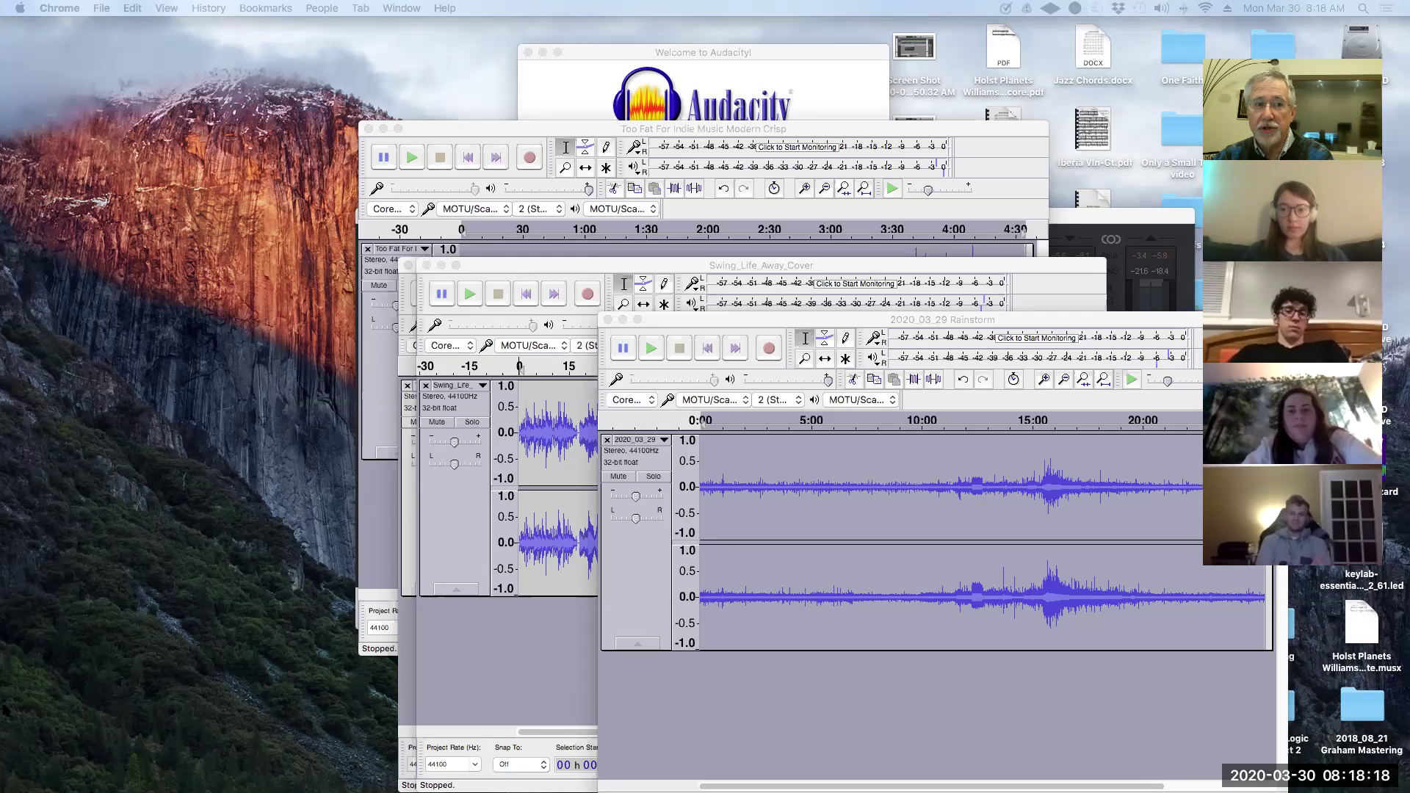
Step: Switch to Logic Pro X with the "2020_03_23 We Are Oakland Strong" project and bring the song's whole arrangement into view
{"action": "mouse_move", "coordinate": [4, 676]}
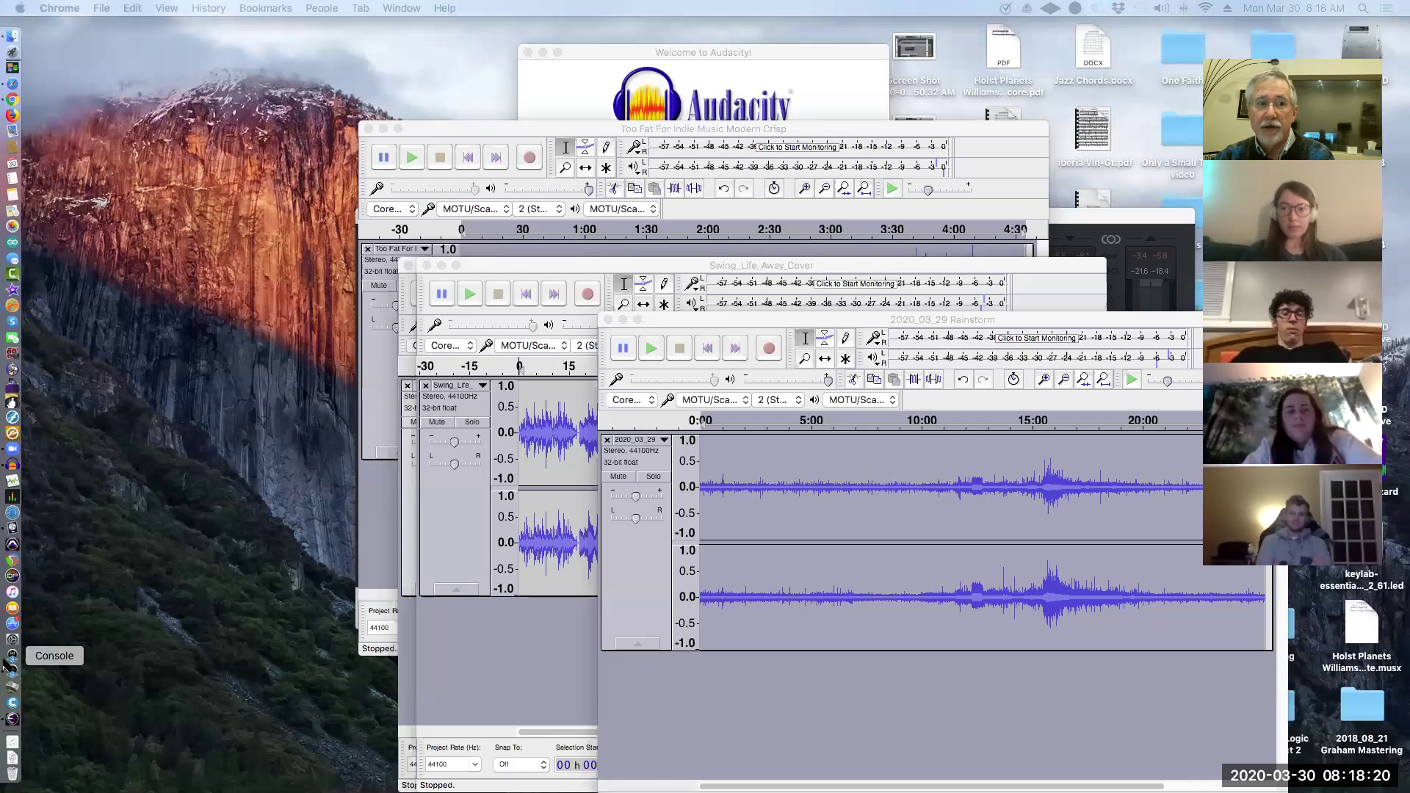
{"action": "left_click", "coordinate": [12, 527]}
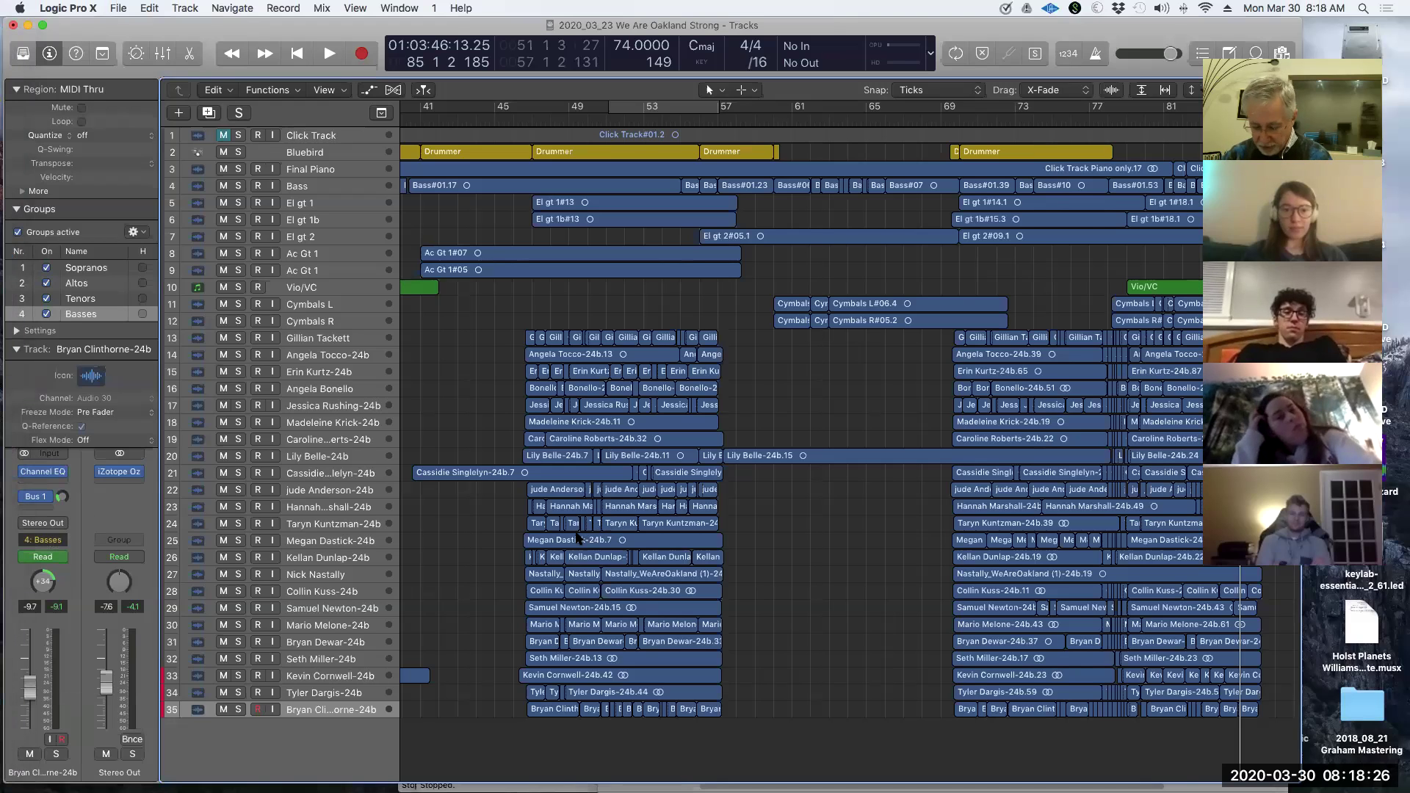
{"action": "key", "text": "super+Left"}
{"action": "key", "text": "super+Left"}
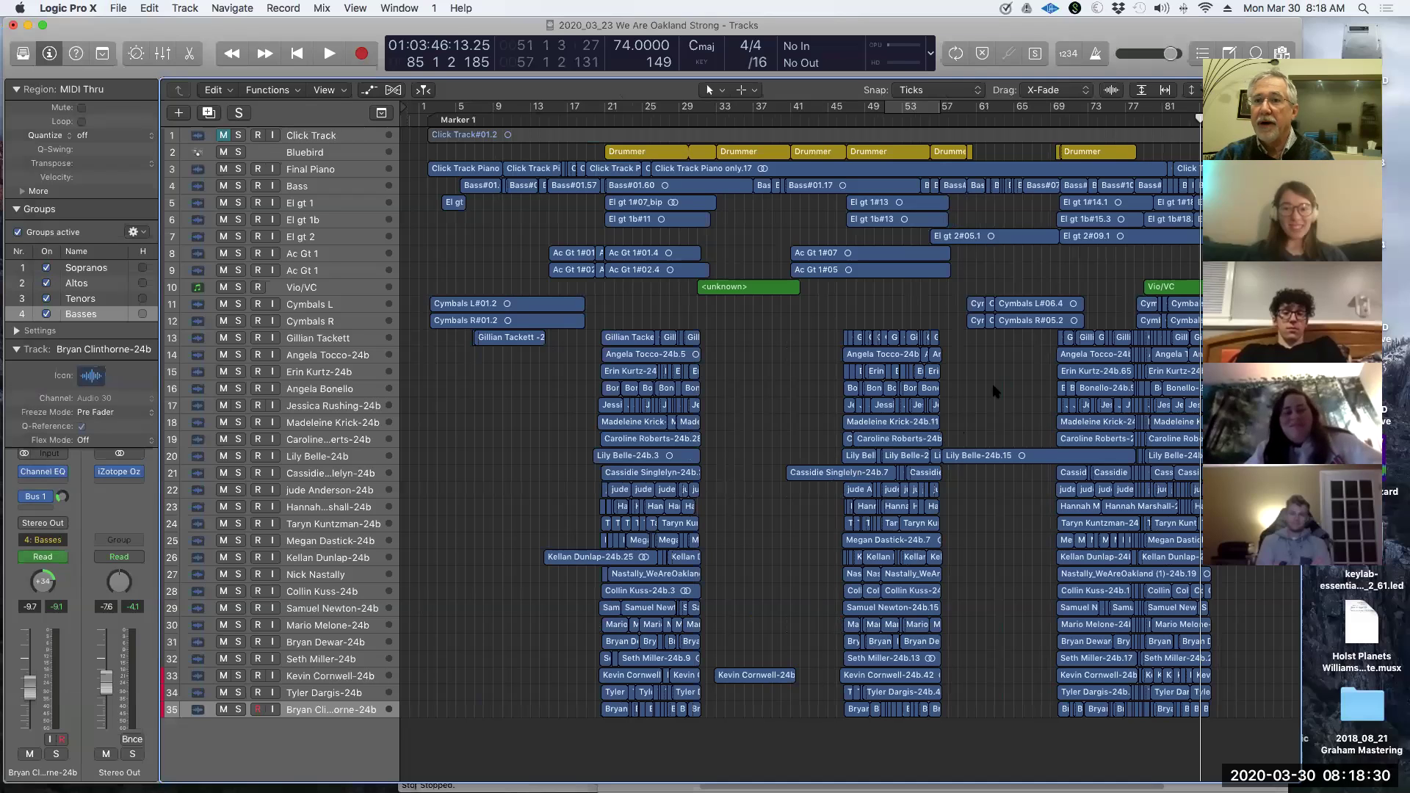
{"action": "scroll", "coordinate": [998, 388], "scroll_direction": "right", "scroll_amount": 5}
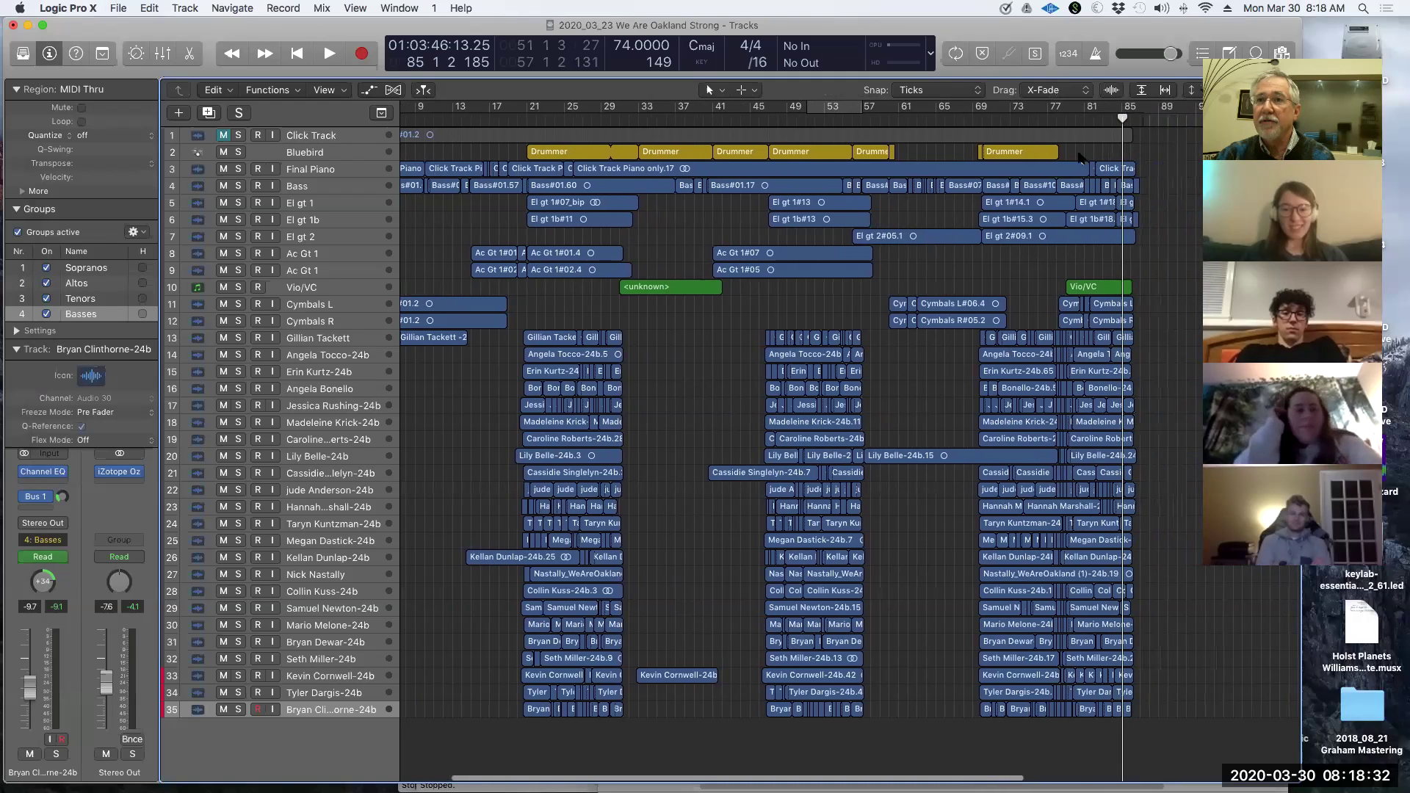
Step: Place the playhead at bar 79 and examine the densely edited vocal regions around it up close
{"action": "left_click", "coordinate": [1069, 119]}
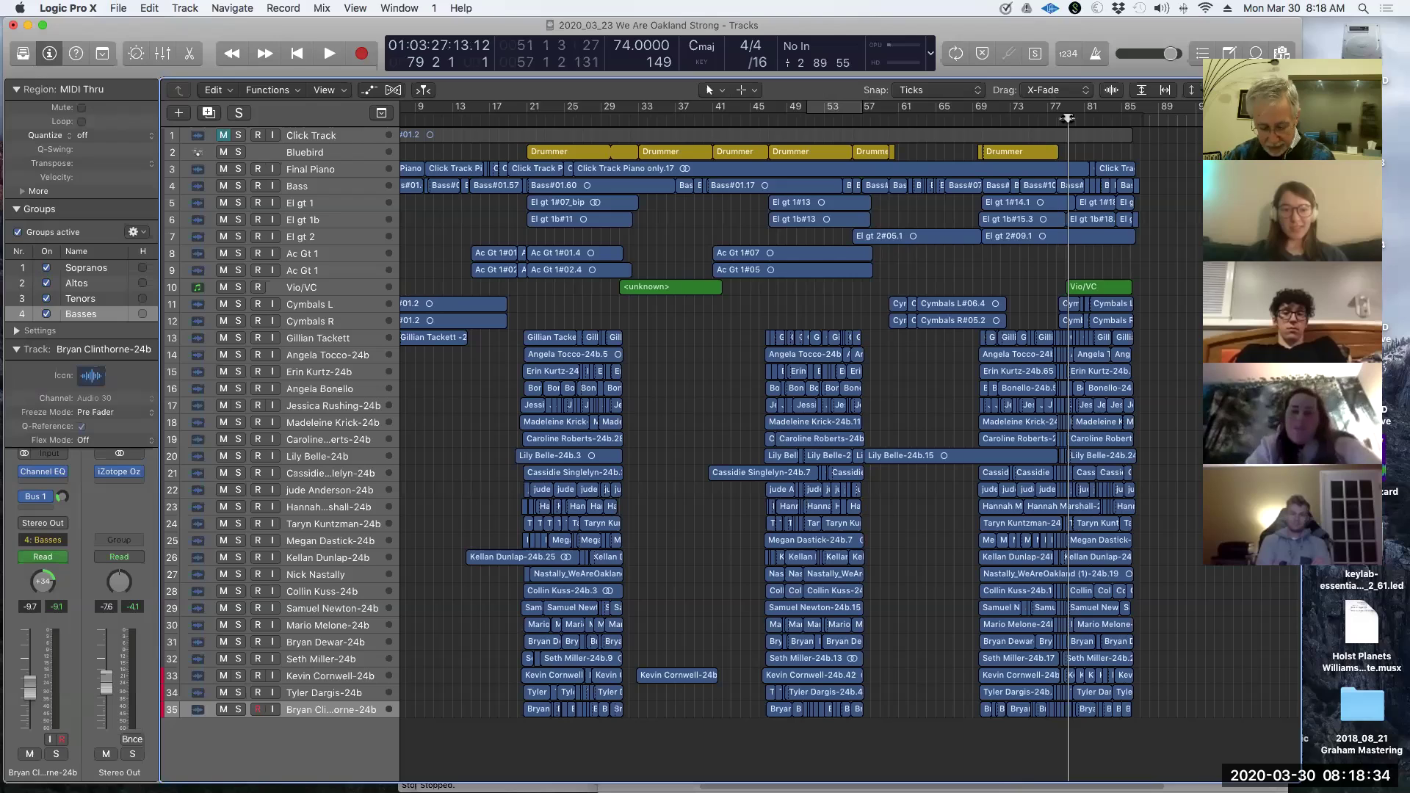
{"action": "key", "text": "super+Right"}
{"action": "key", "text": "super+Right"}
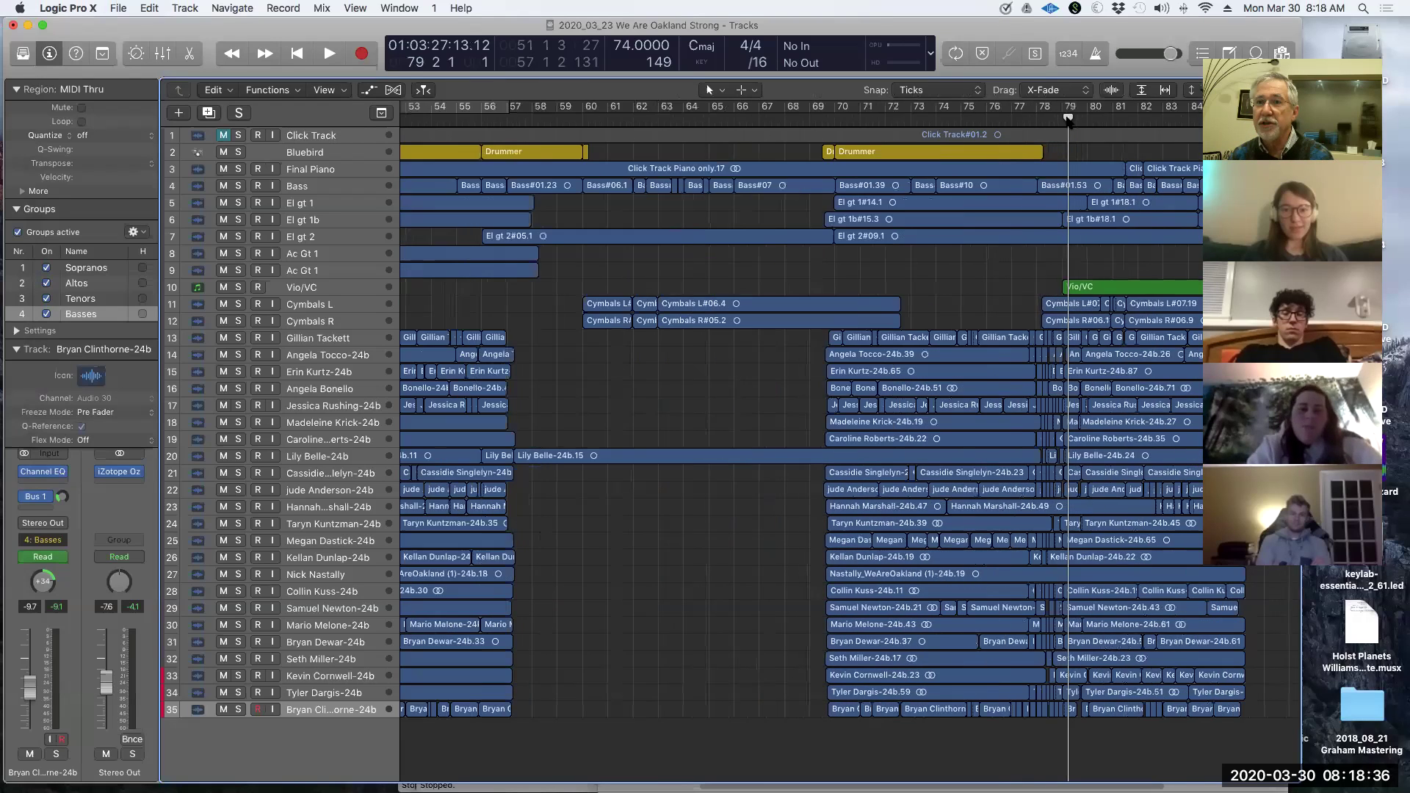
{"action": "key", "text": "super+Right"}
{"action": "key", "text": "super+Right"}
{"action": "key", "text": "super+Right"}
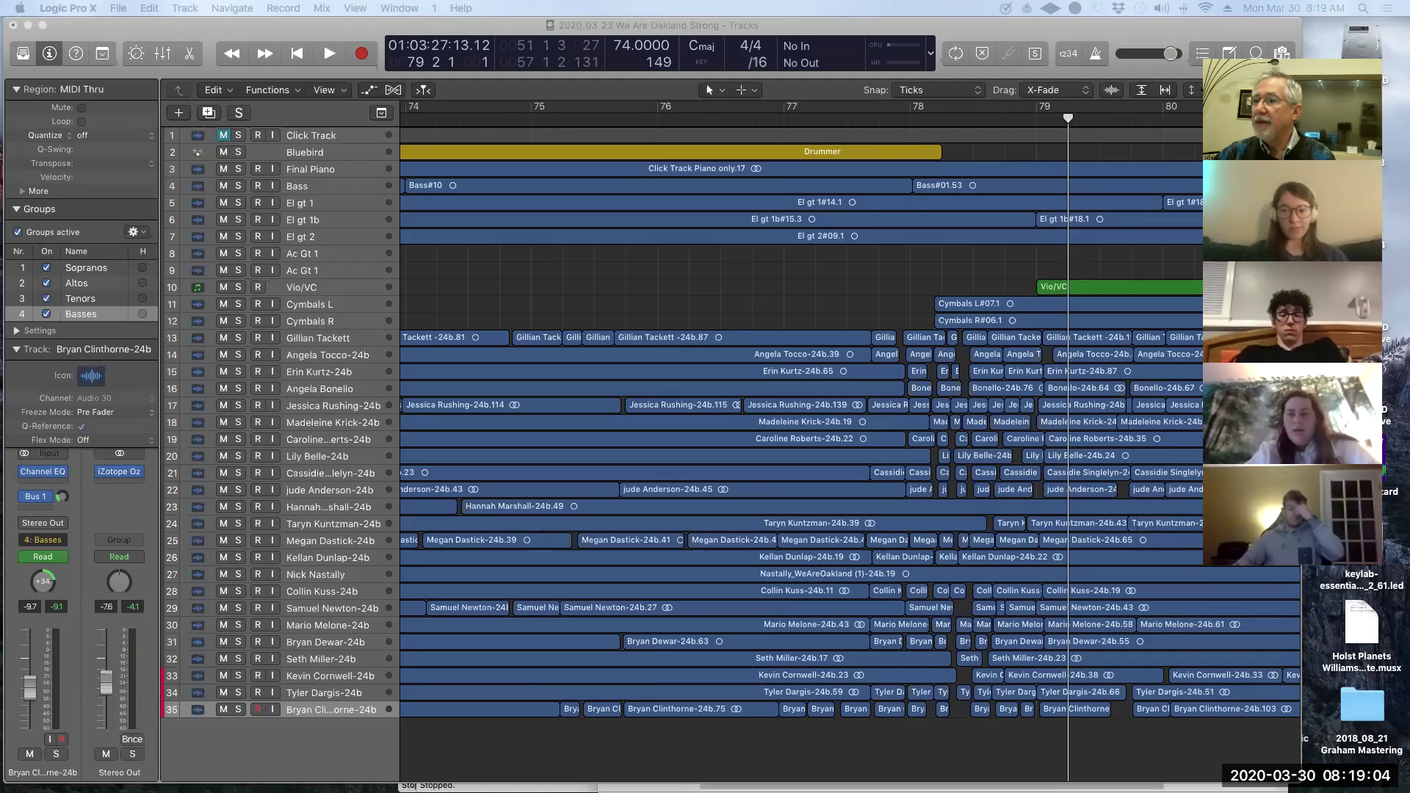
Step: Place the playhead in bar 85 near the song's end and solo vocal track 13
{"action": "scroll", "coordinate": [643, 384], "scroll_direction": "right", "scroll_amount": 15}
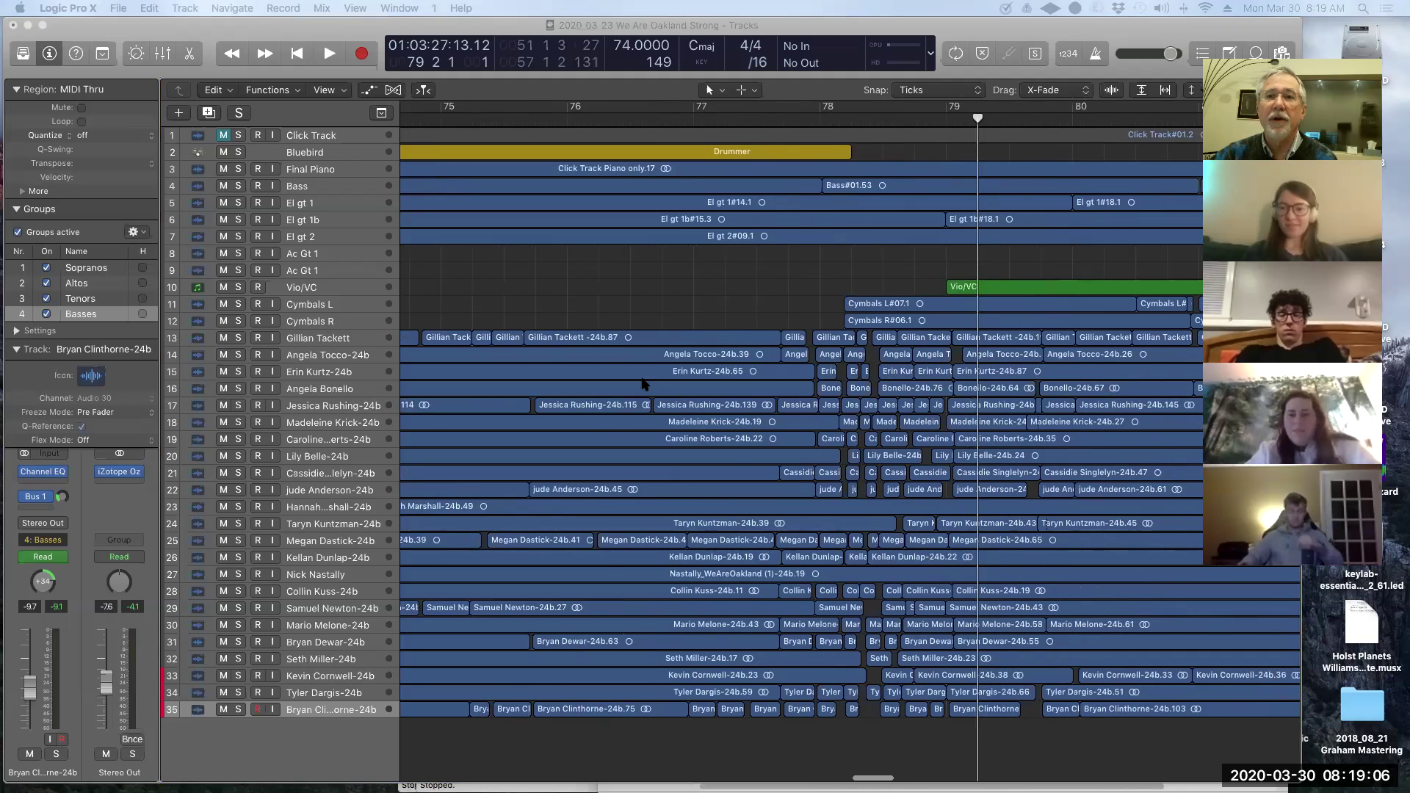
{"action": "scroll", "coordinate": [642, 379], "scroll_direction": "right", "scroll_amount": 10}
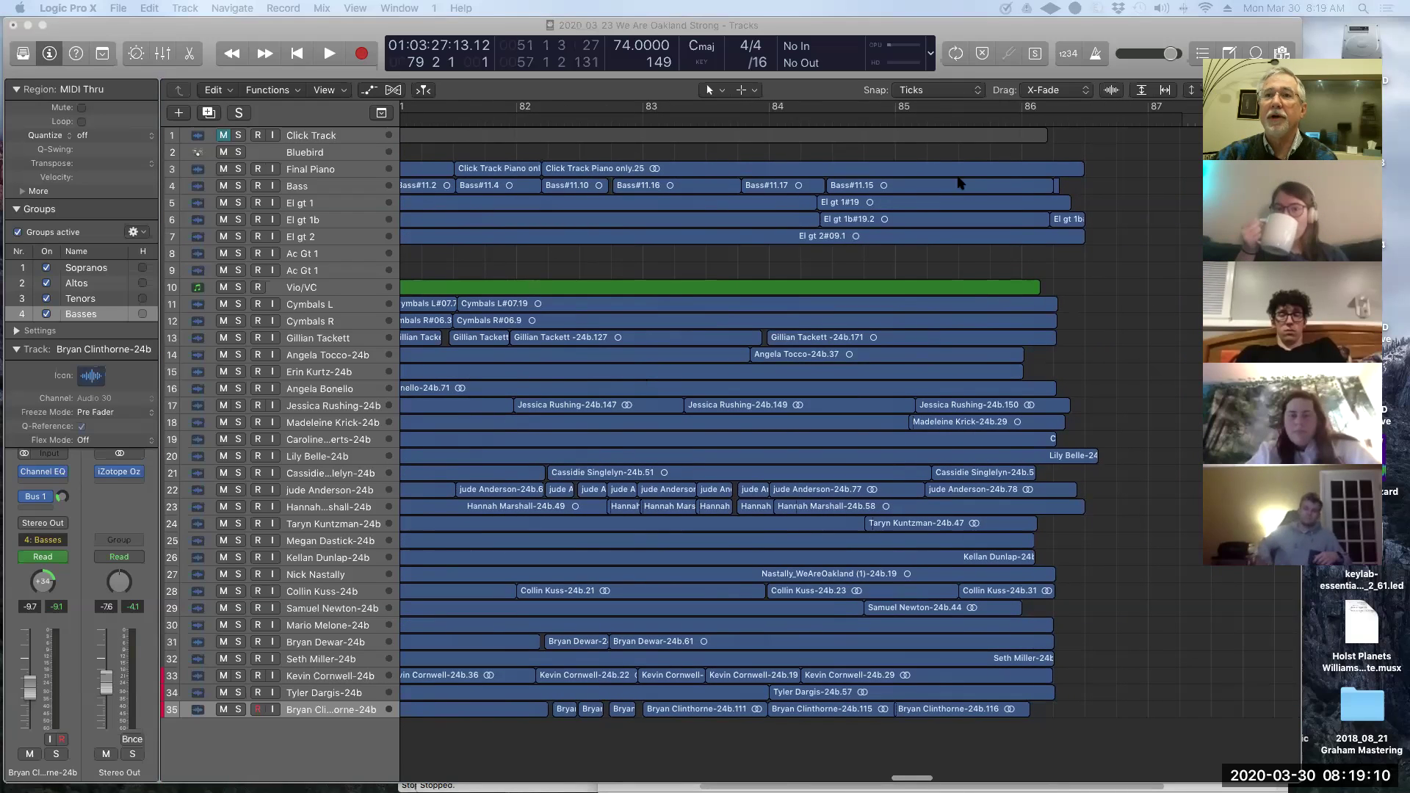
{"action": "left_click", "coordinate": [944, 118]}
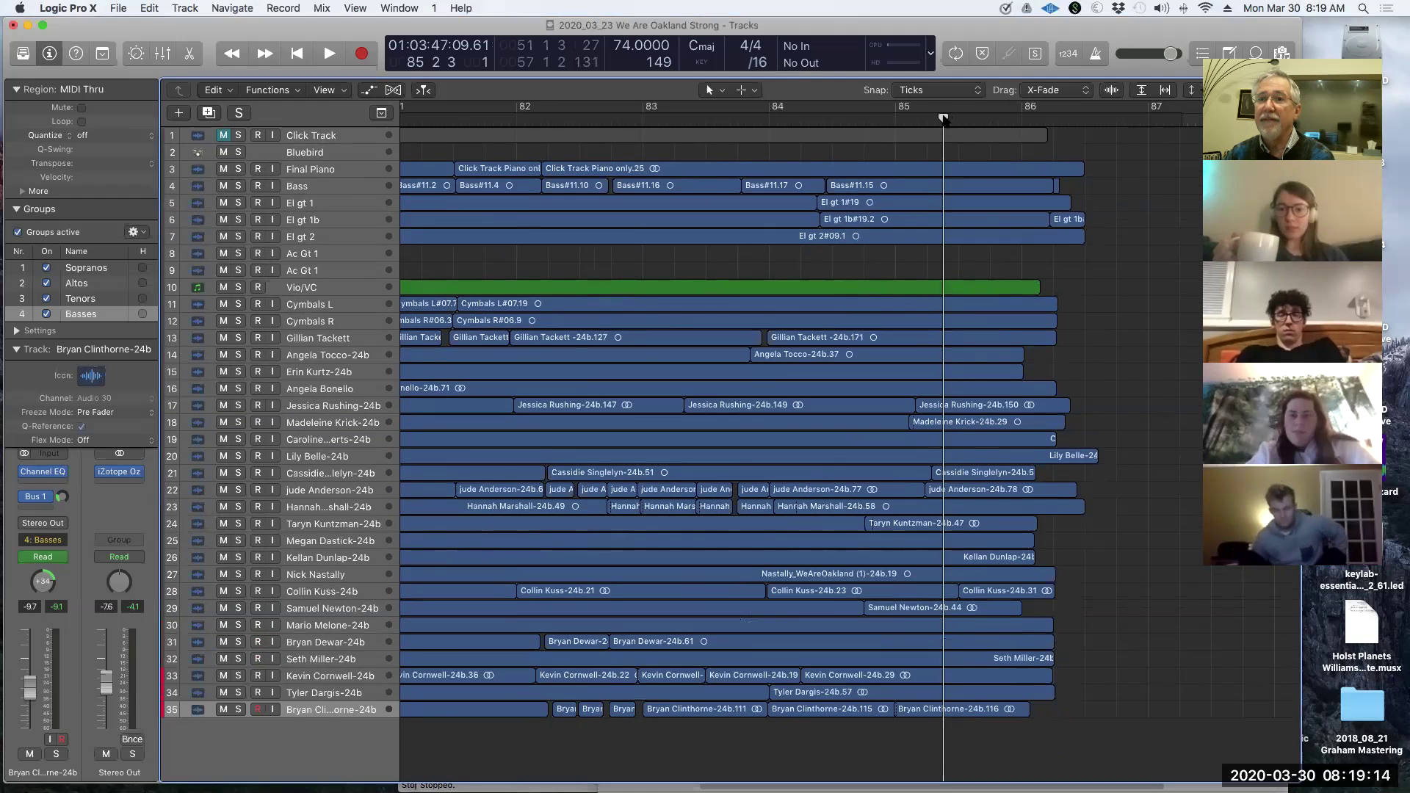
{"action": "key", "text": "super+Down"}
{"action": "key", "text": "super+Down"}
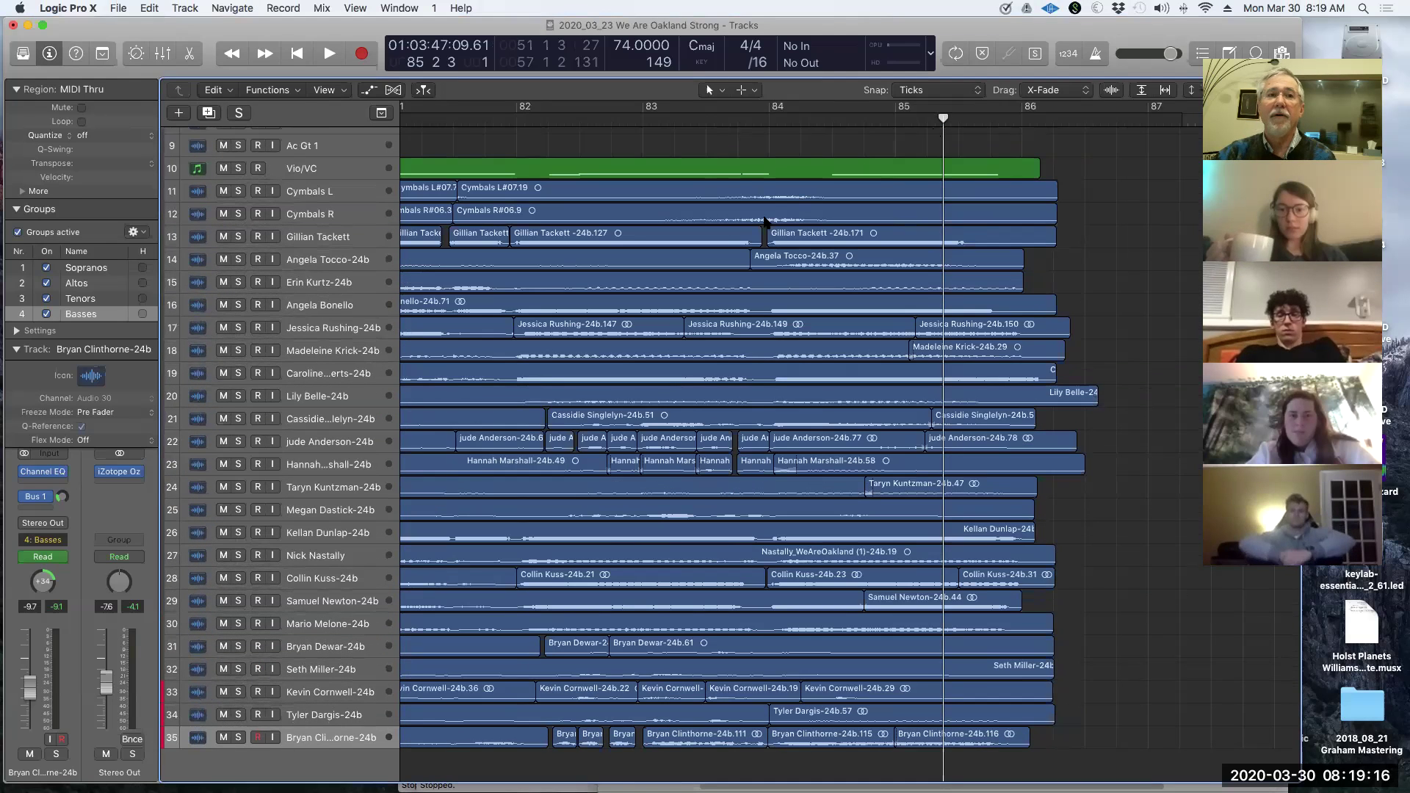
{"action": "left_click", "coordinate": [239, 236]}
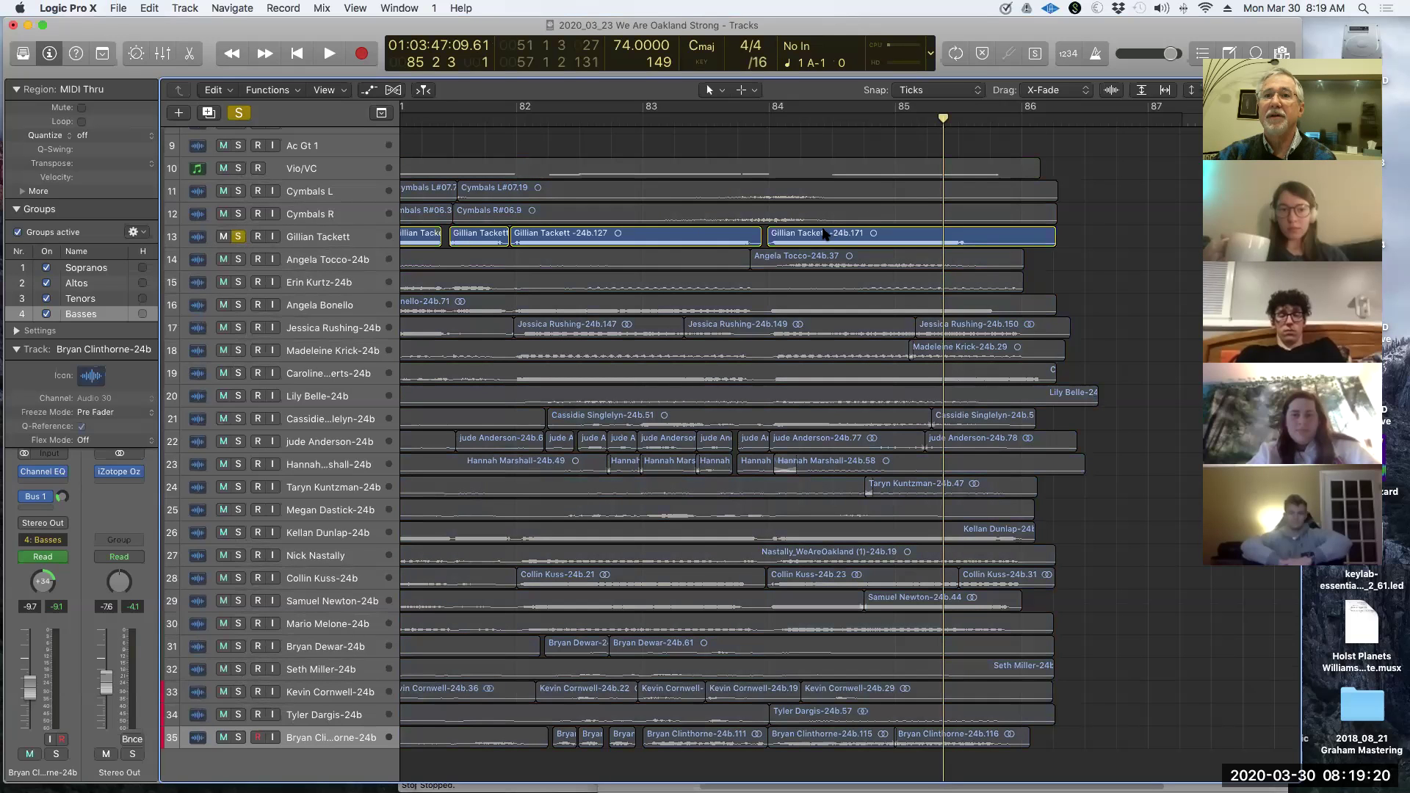
Step: Show track automation and review the volume fade-outs at the end of the vocal tracks
{"action": "key", "text": "a"}
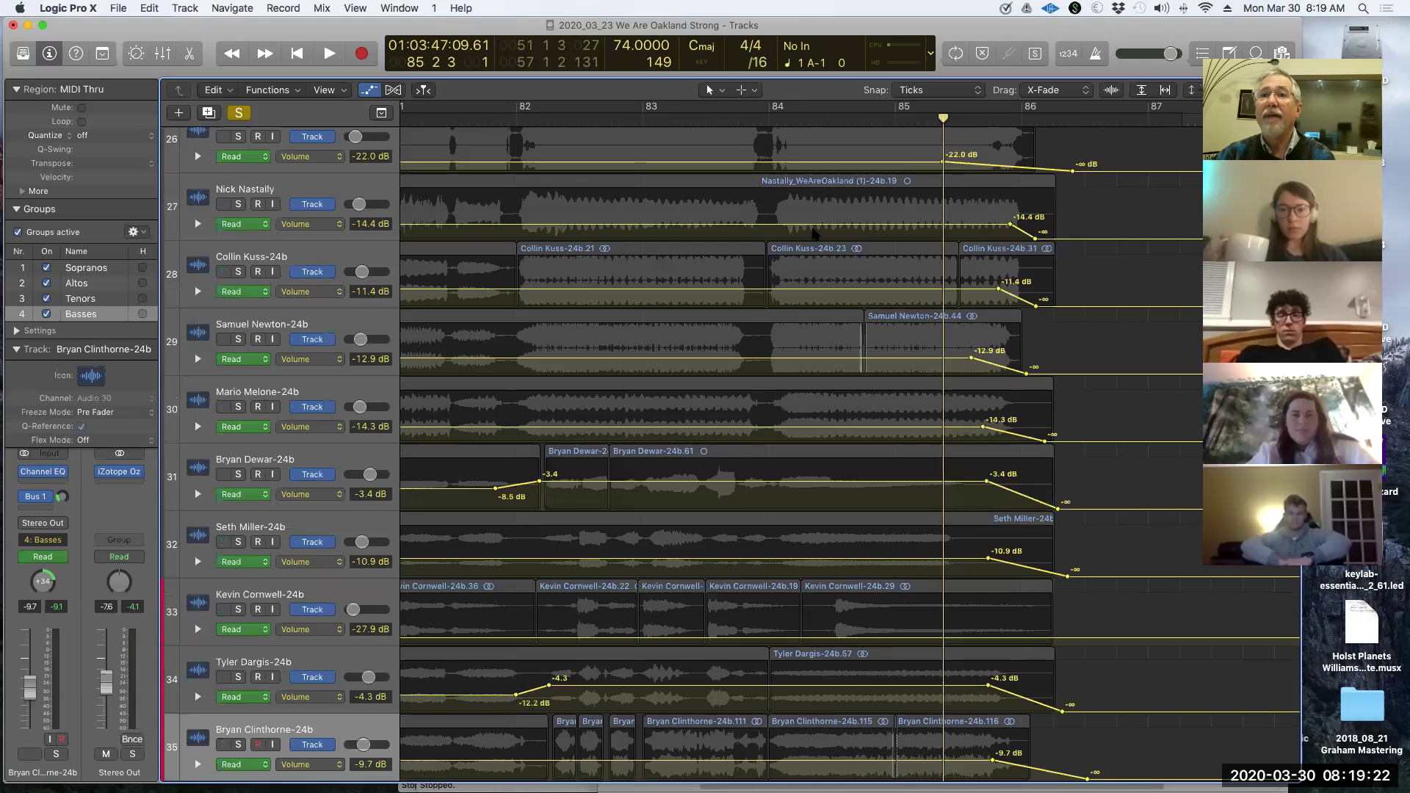
{"action": "scroll", "coordinate": [813, 234], "scroll_direction": "up", "scroll_amount": 5}
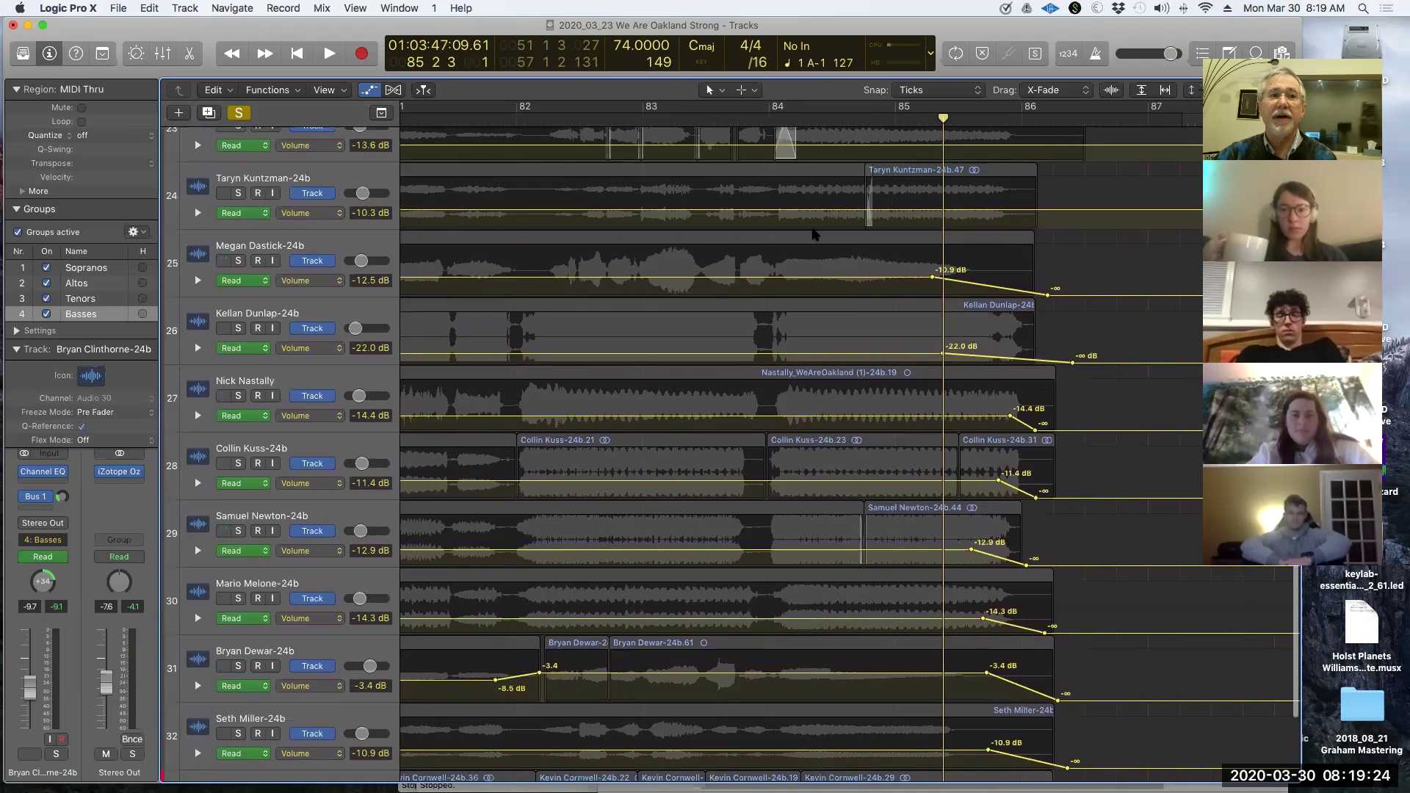
{"action": "scroll", "coordinate": [813, 233], "scroll_direction": "up", "scroll_amount": 5}
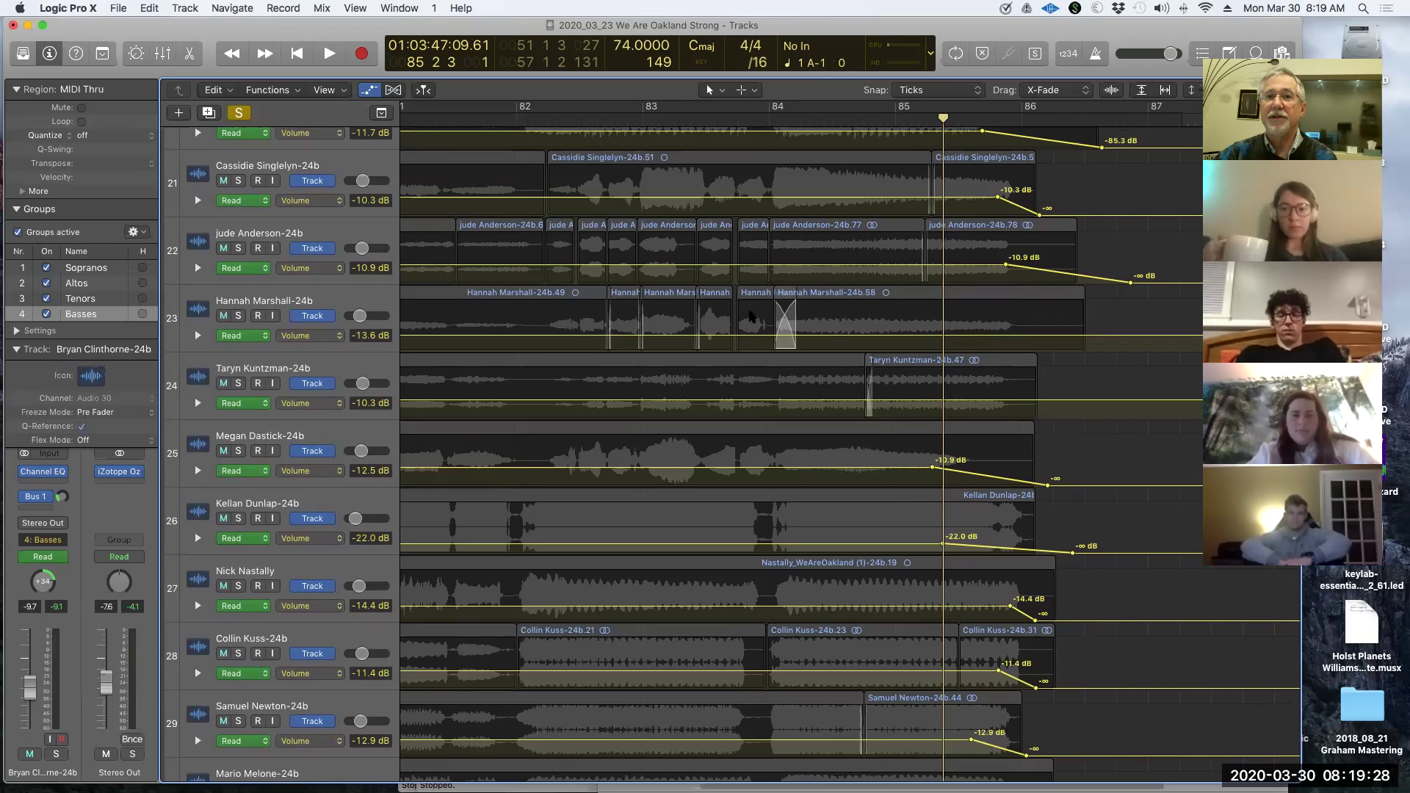
{"action": "scroll", "coordinate": [766, 324], "scroll_direction": "up", "scroll_amount": 5}
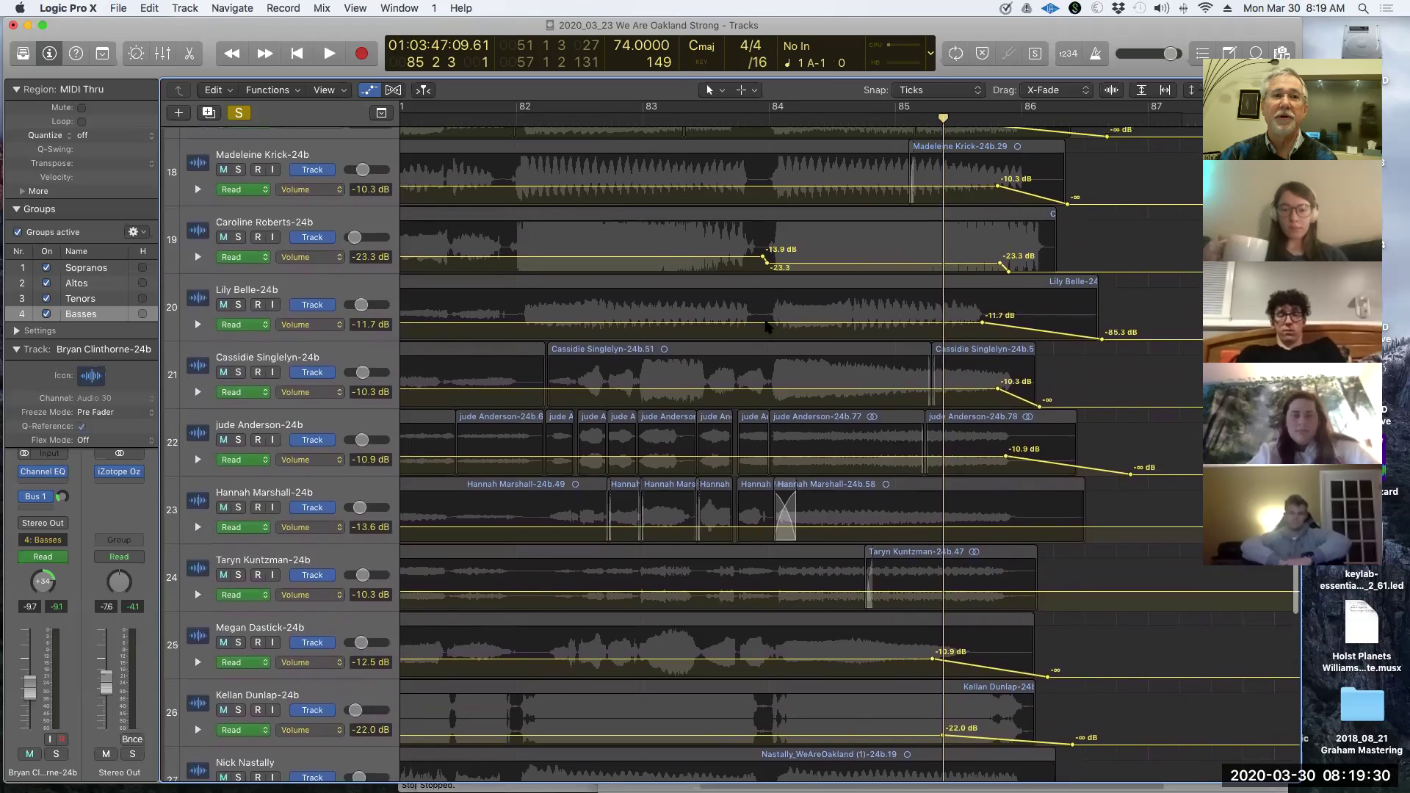
{"action": "scroll", "coordinate": [766, 325], "scroll_direction": "up", "scroll_amount": 8}
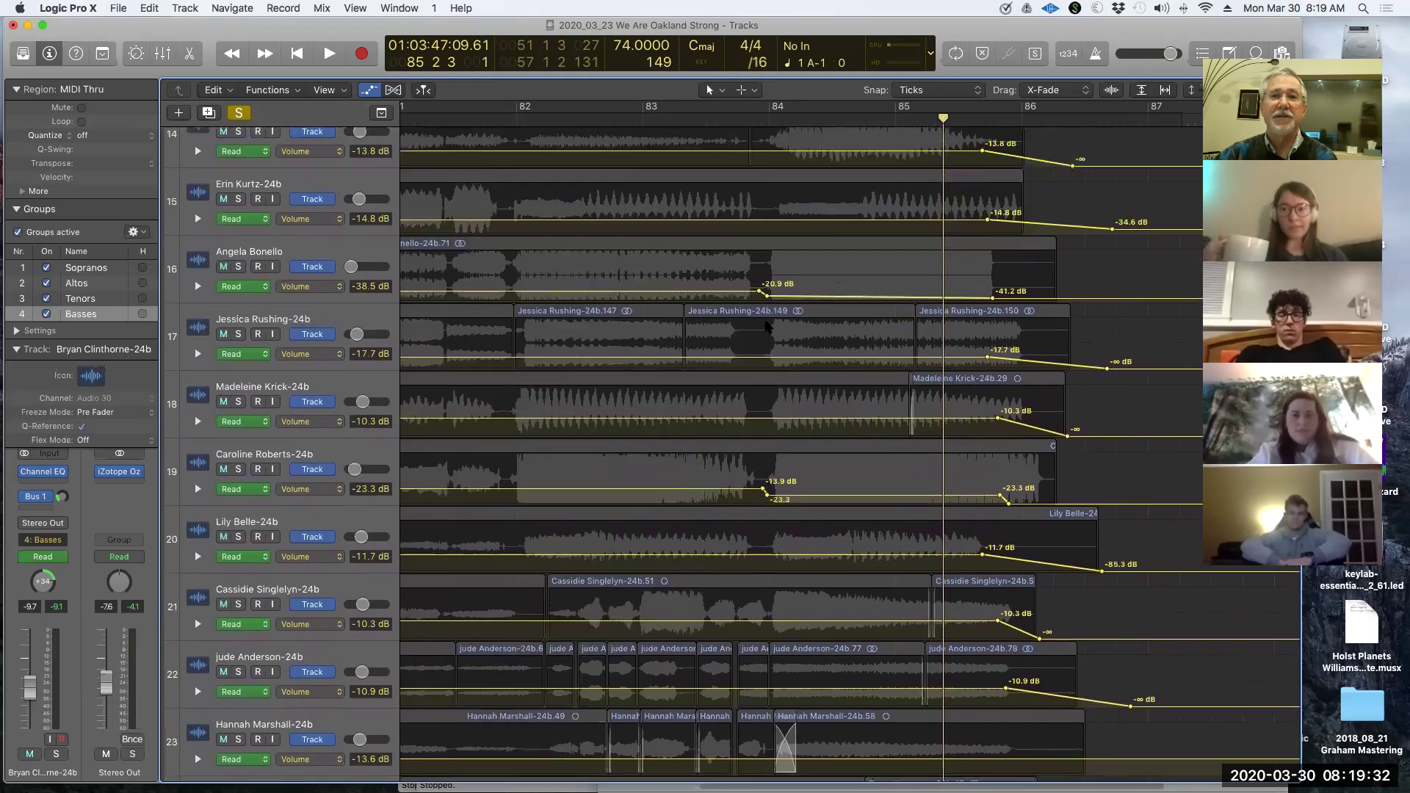
{"action": "scroll", "coordinate": [766, 325], "scroll_direction": "up", "scroll_amount": 3}
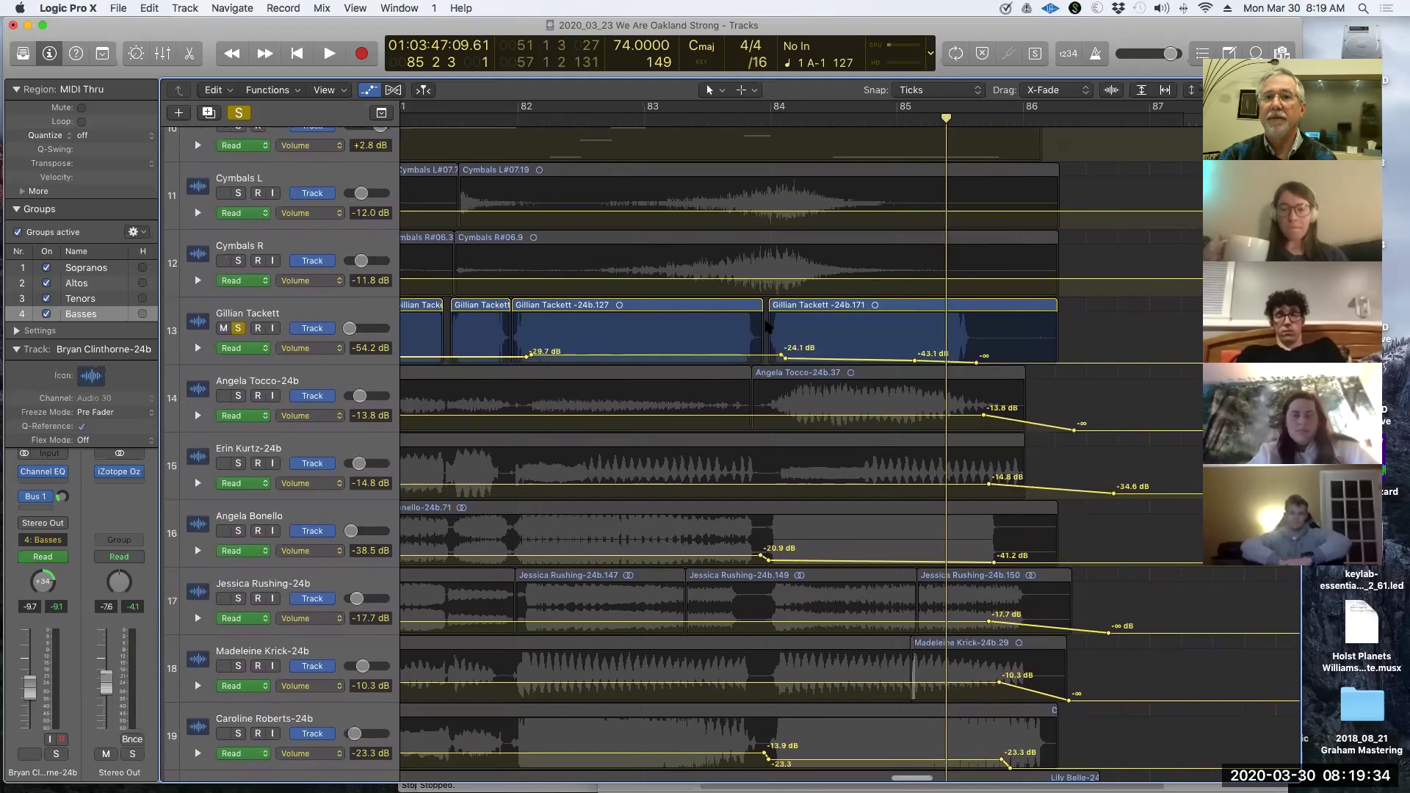
Step: Audition track 13 from bar 84 and raise its volume automation within the final region, with the point after bar 85 at -30.5 dB
{"action": "left_click", "coordinate": [240, 327]}
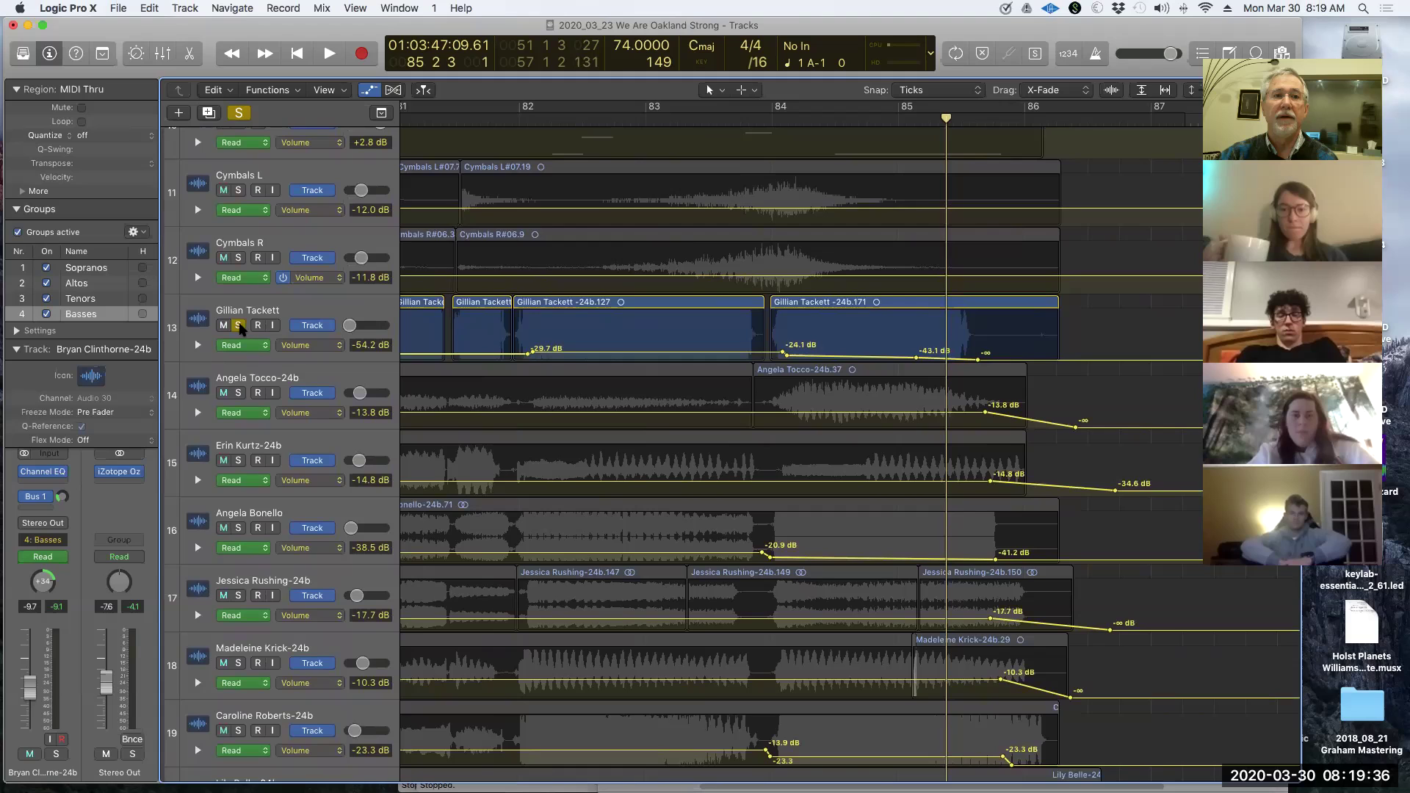
{"action": "left_click", "coordinate": [804, 123]}
{"action": "key", "text": "space"}
{"action": "left_click_drag", "start_coordinate": [860, 355], "coordinate": [864, 352]}
{"action": "key", "text": "space"}
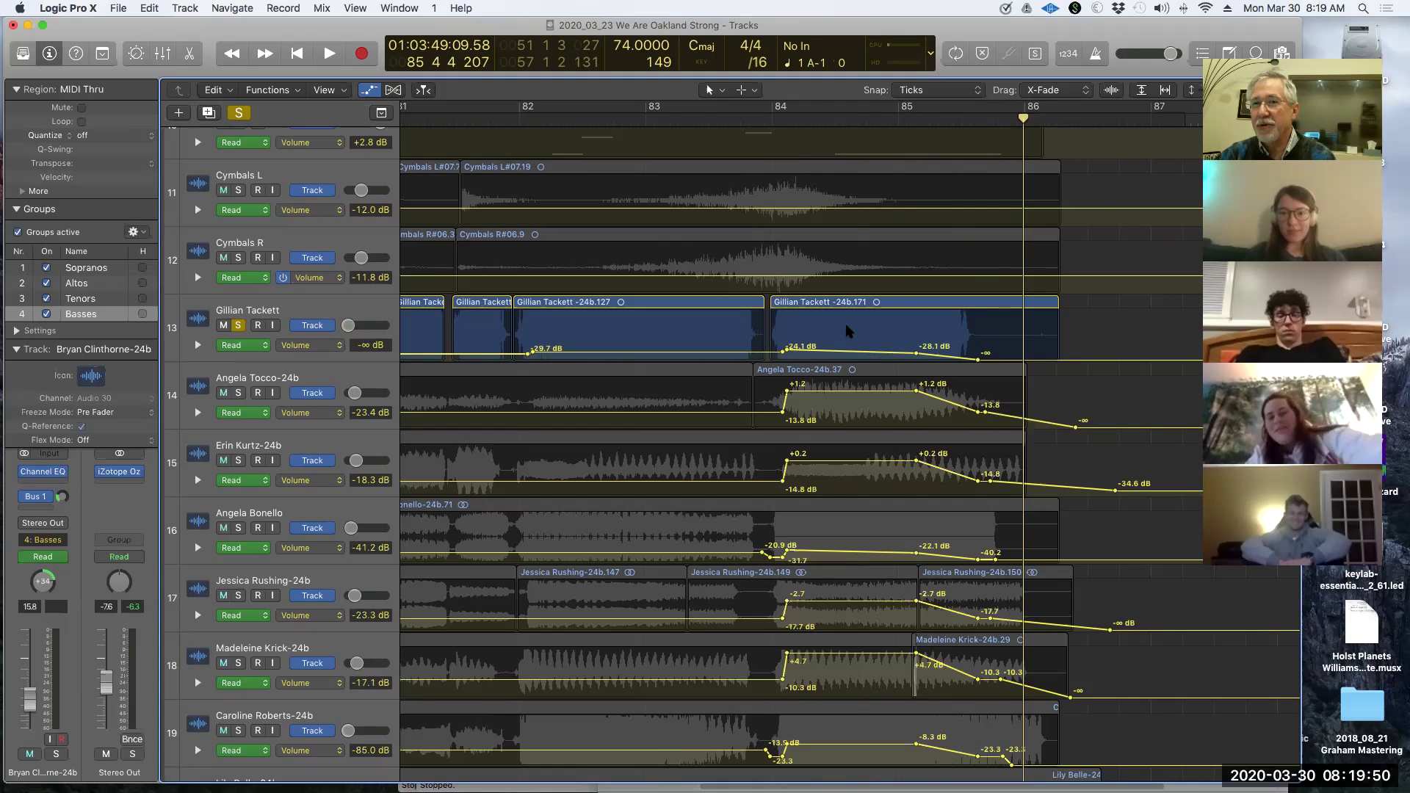
{"action": "left_click_drag", "start_coordinate": [861, 355], "coordinate": [860, 355]}
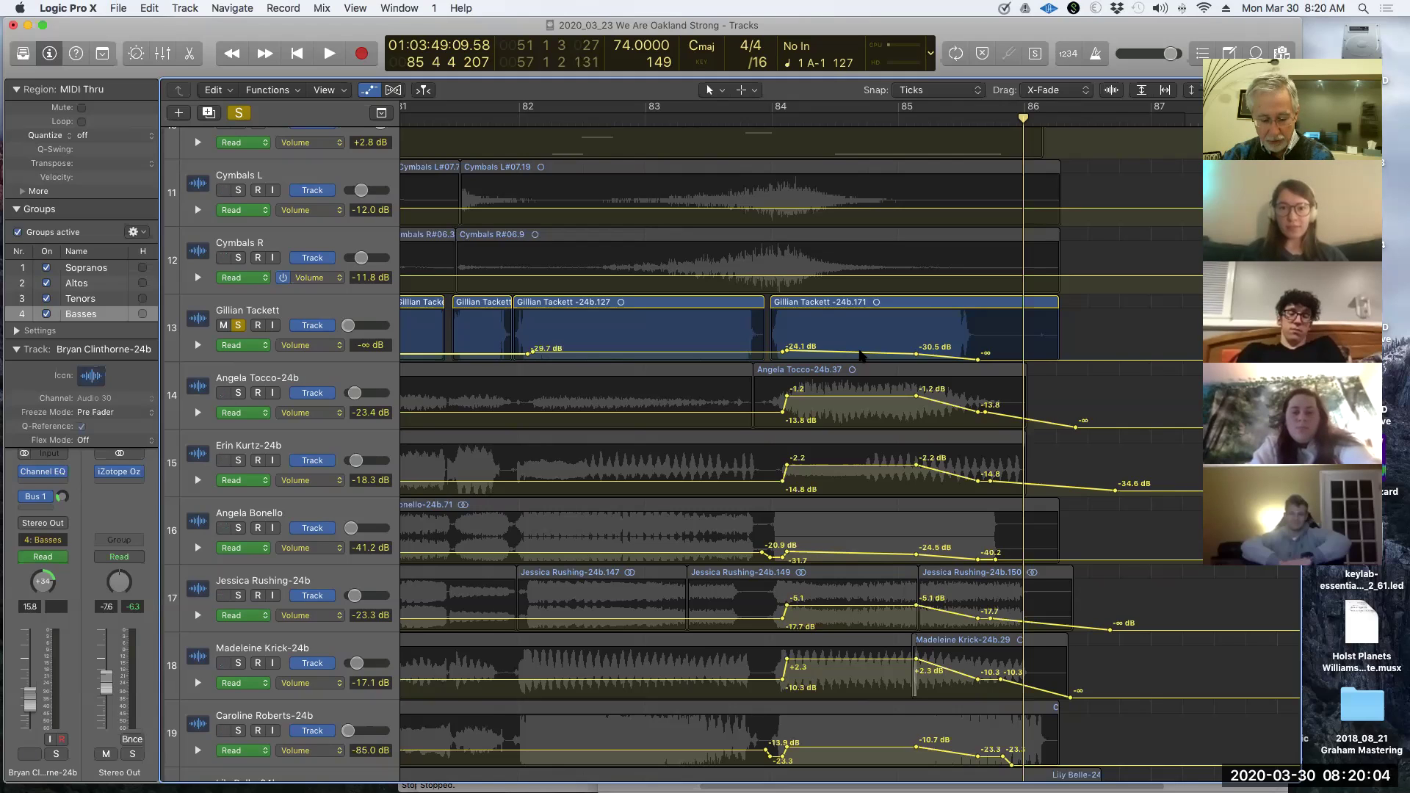
Step: Hide the track automation and select the last region on track 13
{"action": "key", "text": "super+Up"}
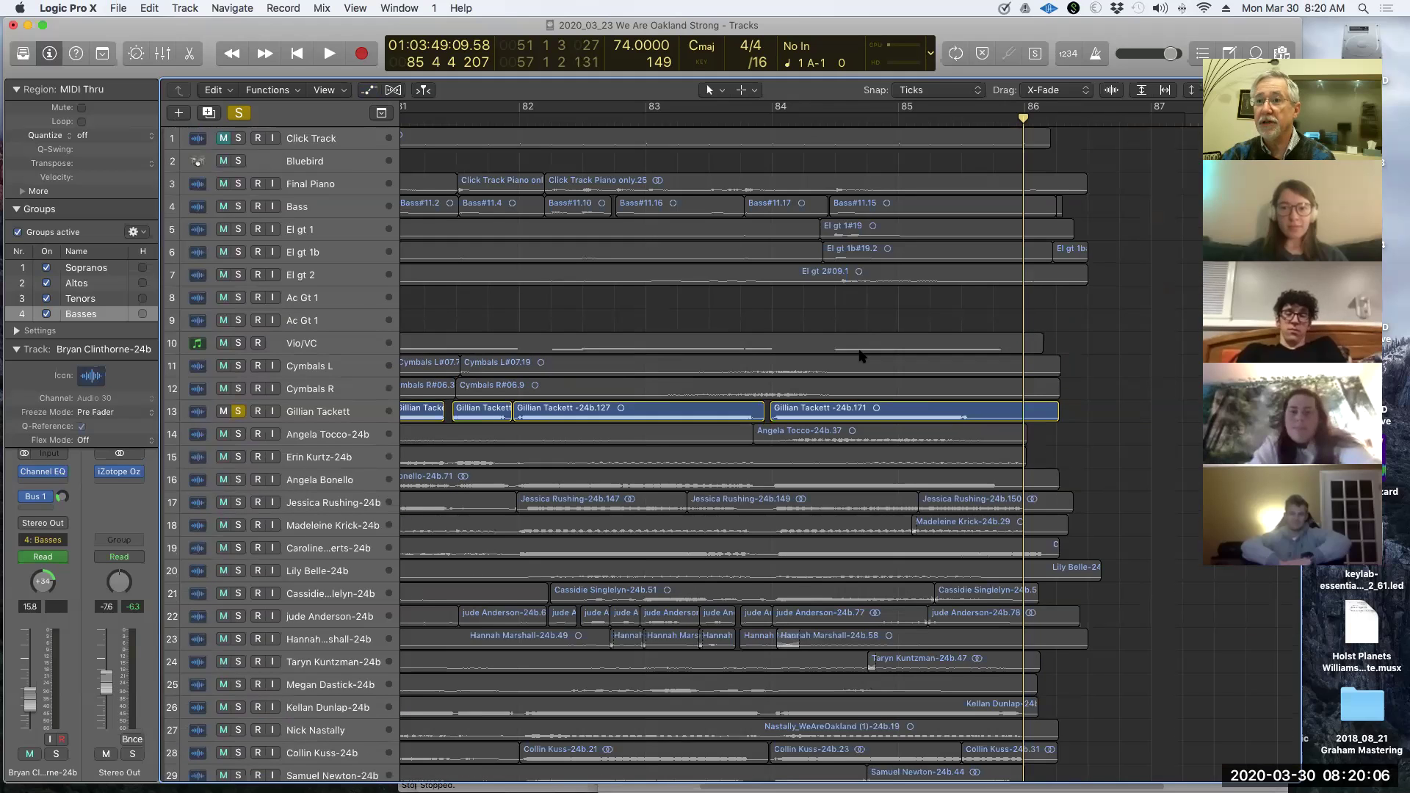
{"action": "scroll", "coordinate": [863, 356], "scroll_direction": "down", "scroll_amount": 2}
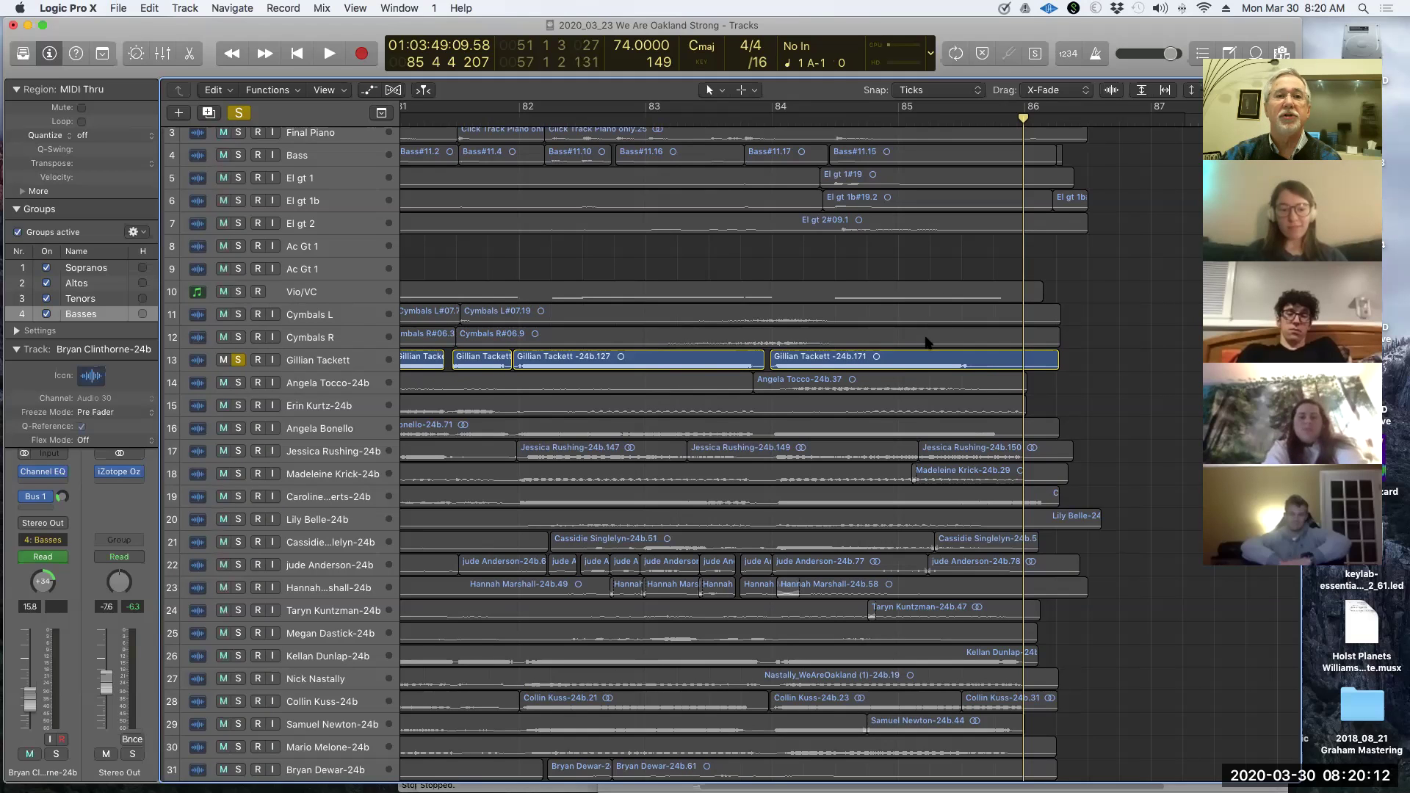
{"action": "left_click", "coordinate": [921, 366]}
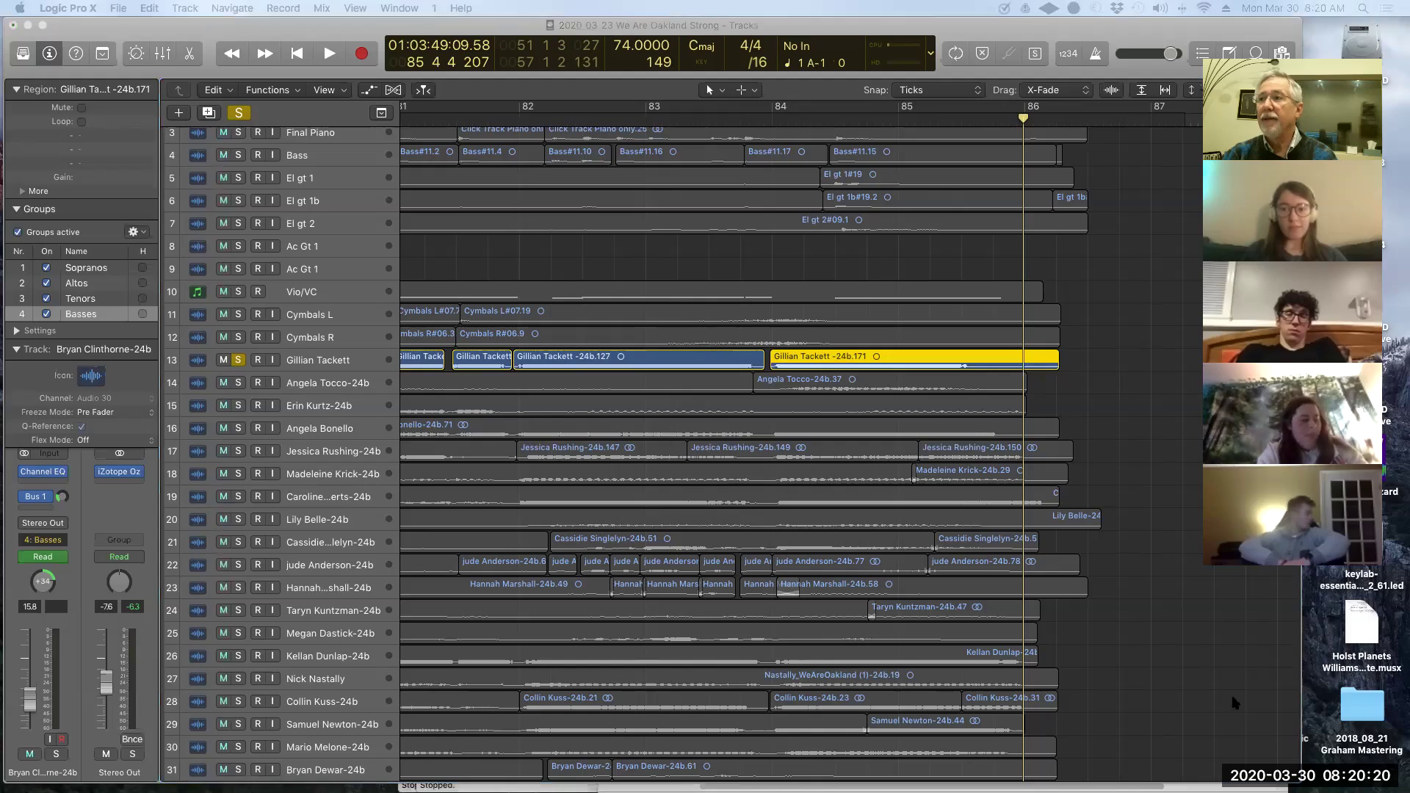
Step: Open the mixer, reposition its window, and inspect the Channel EQ on the Bluebird drummer track
{"action": "key", "text": "x"}
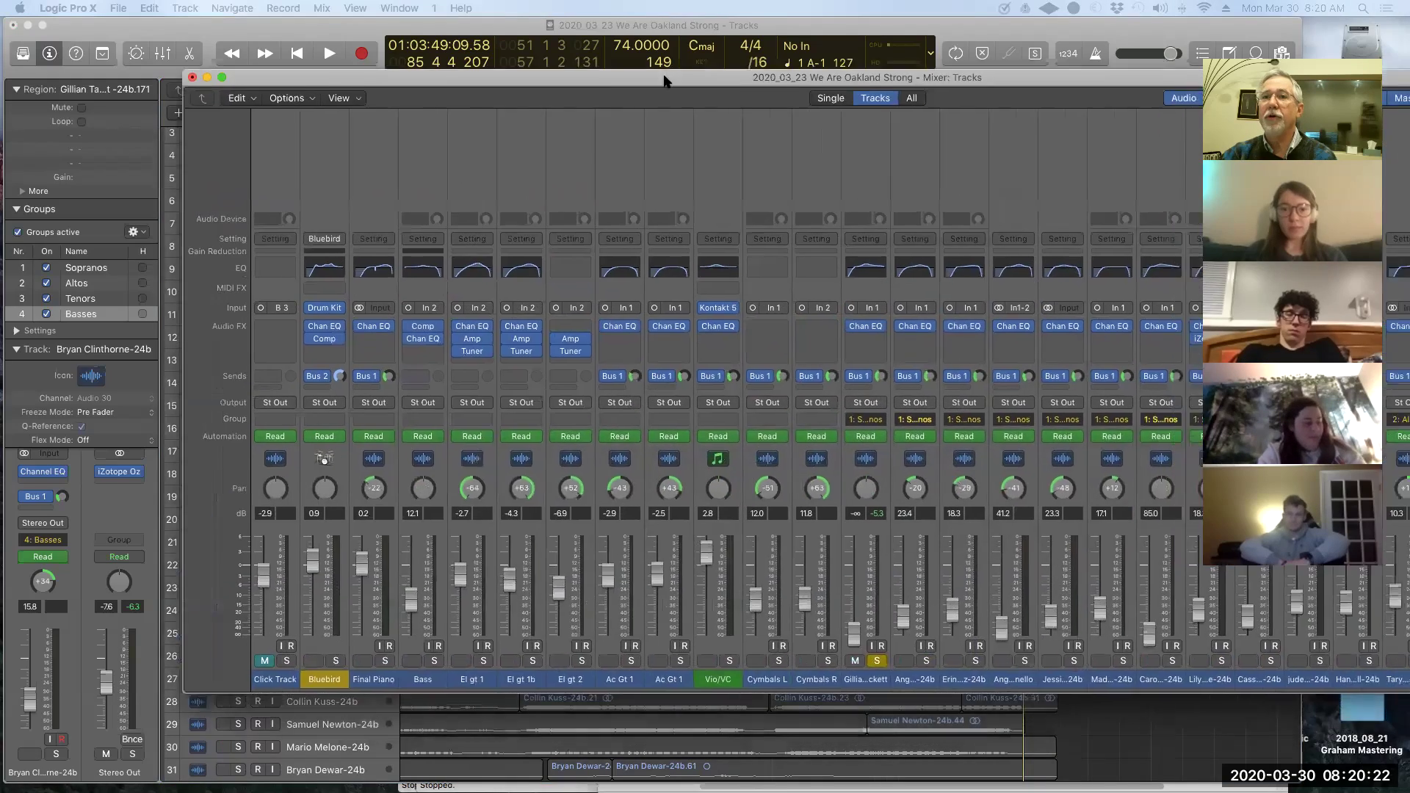
{"action": "left_click_drag", "start_coordinate": [427, 93], "coordinate": [547, 99]}
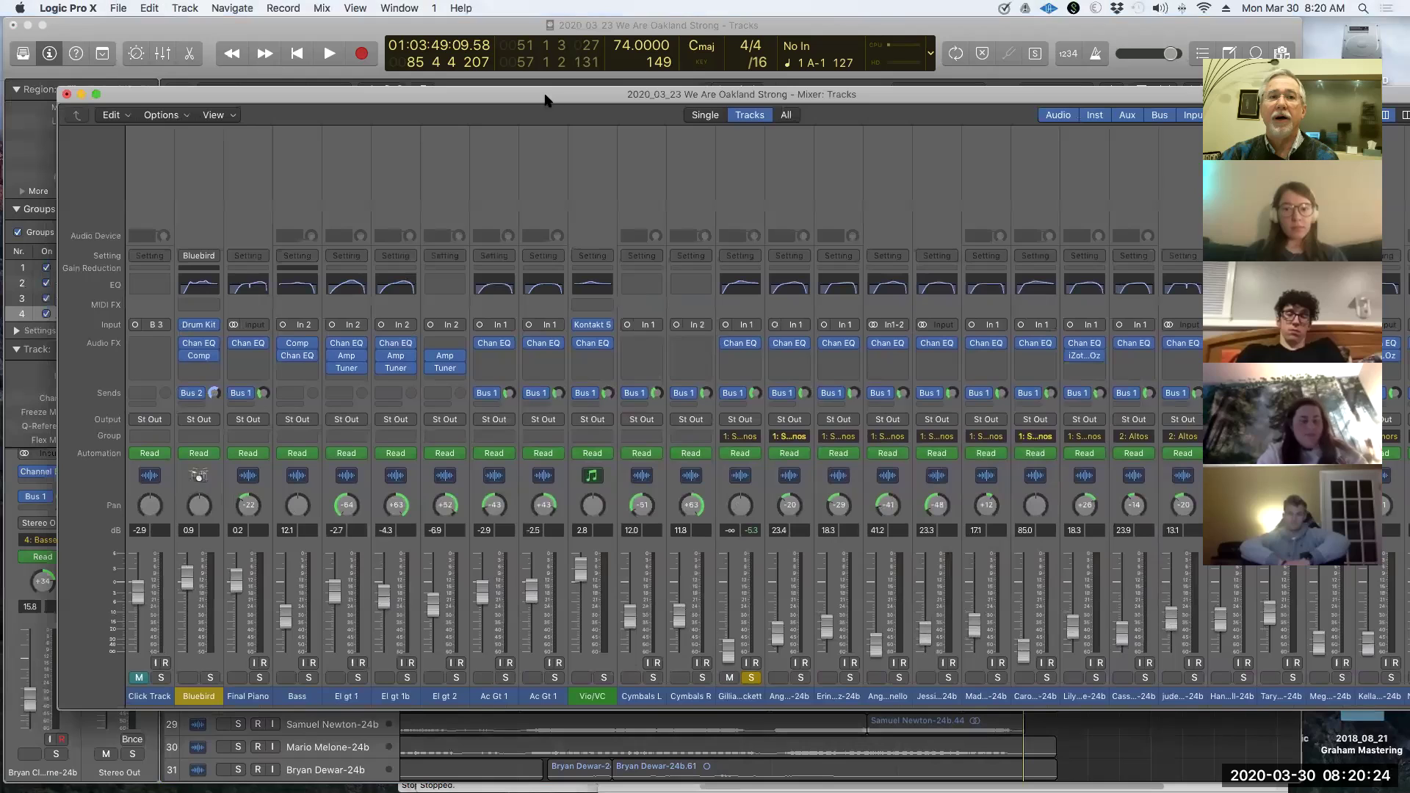
{"action": "left_click", "coordinate": [205, 288]}
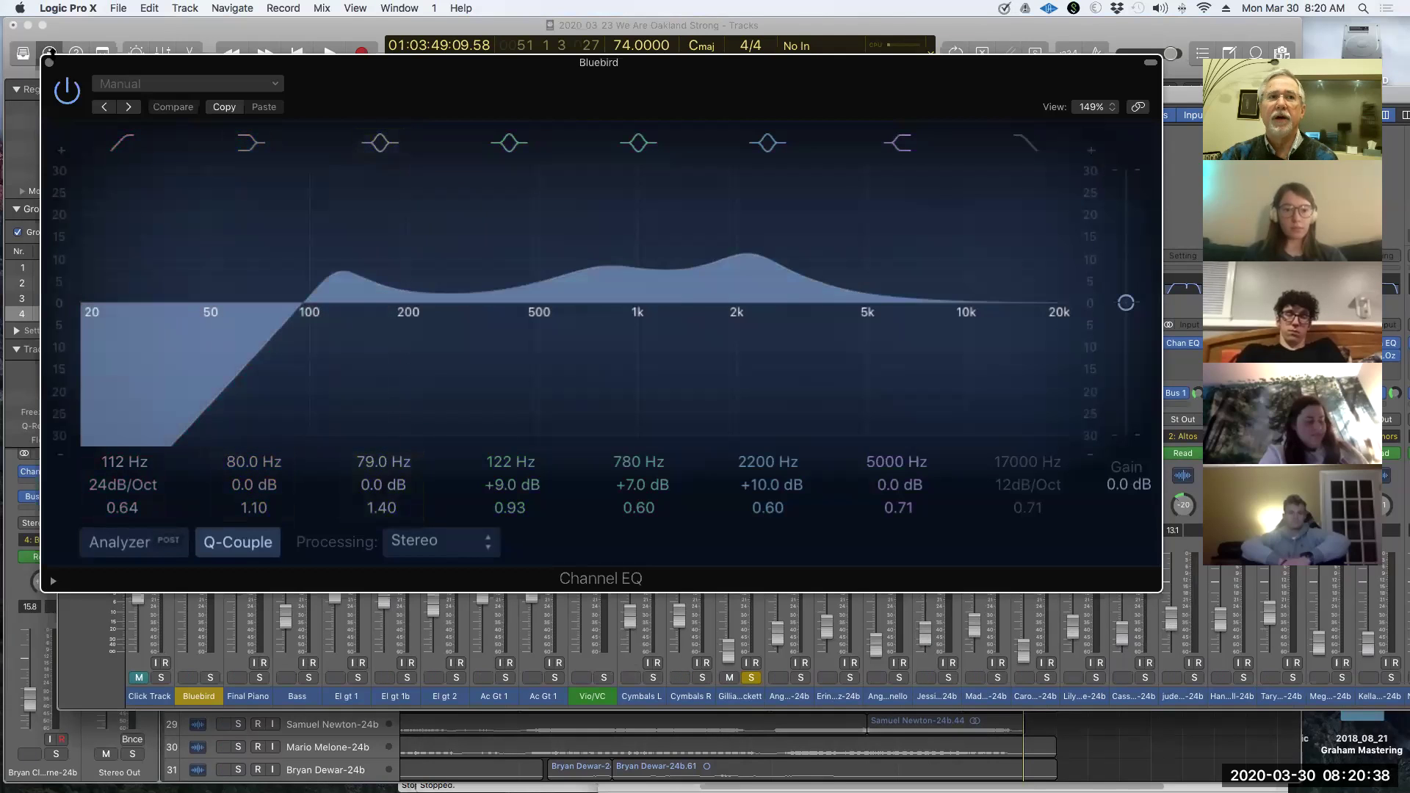
{"action": "left_click", "coordinate": [49, 63]}
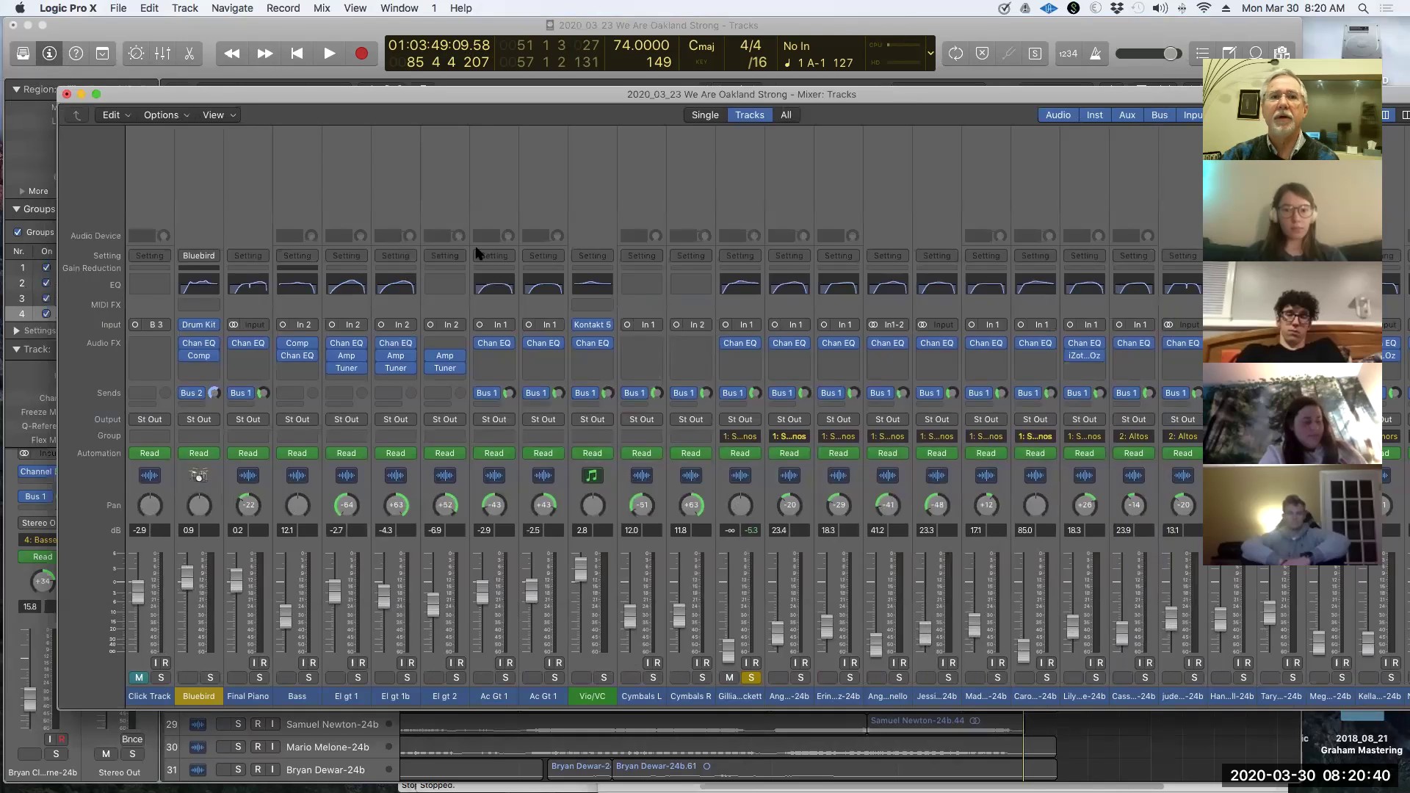
Step: Open the Channel EQ of the first Ac Gt 1 track and try its Analyzer during playback
{"action": "left_click", "coordinate": [498, 287]}
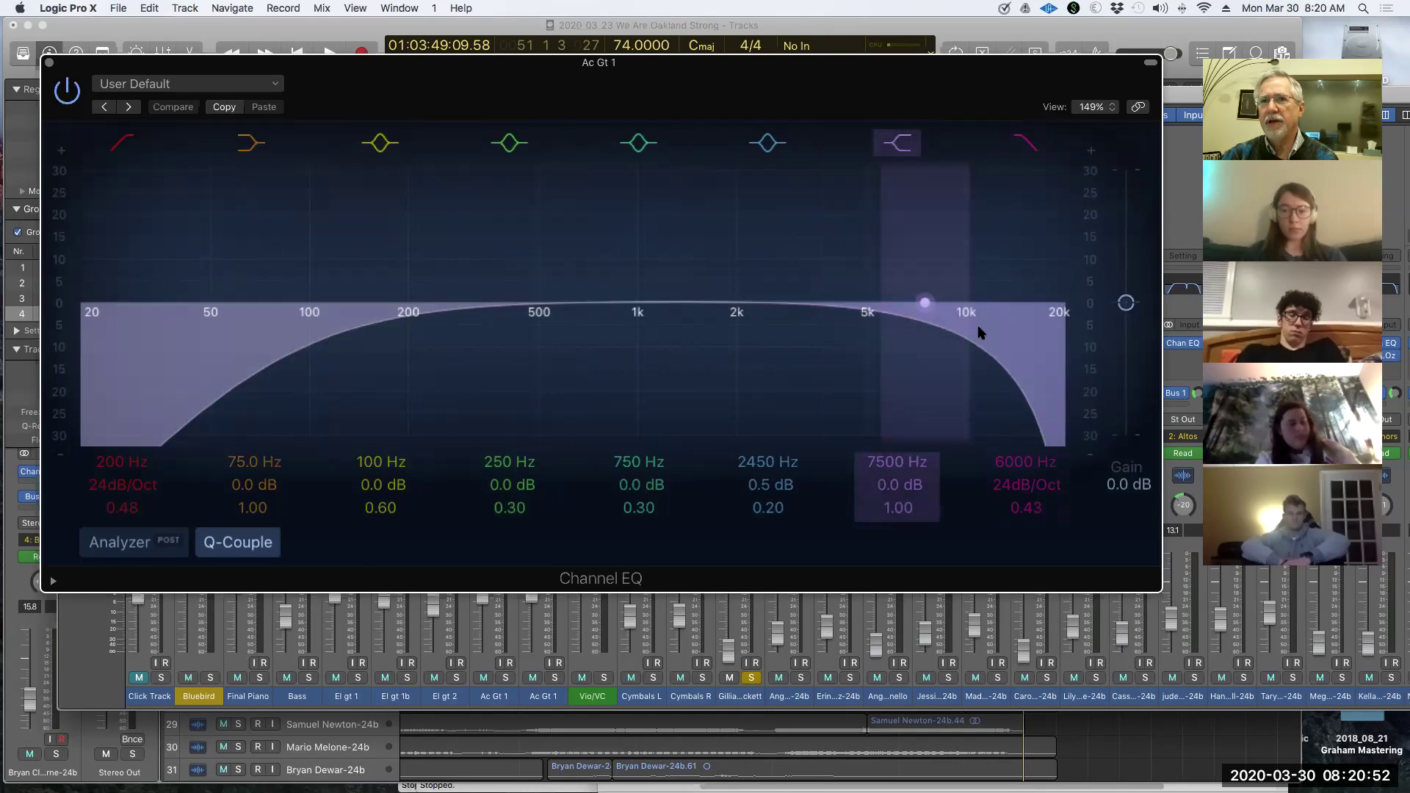
{"action": "left_click", "coordinate": [133, 542]}
{"action": "key", "text": "space"}
{"action": "left_click", "coordinate": [139, 548]}
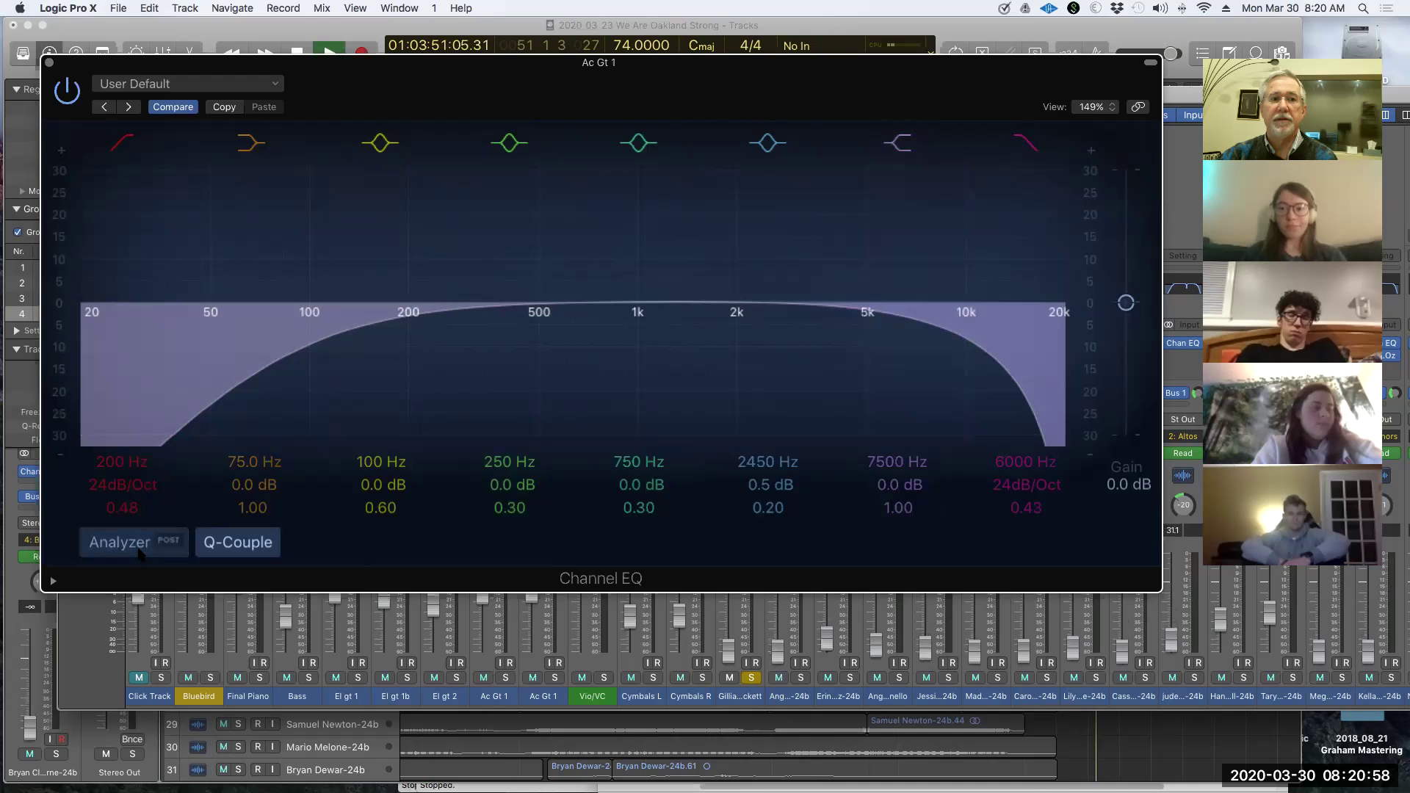
{"action": "key", "text": "space"}
Step: Uncover the tracks window by moving the Ac Gt 1 EQ window away, and place the playhead just before bar 82
{"action": "left_click_drag", "start_coordinate": [778, 65], "coordinate": [880, 164]}
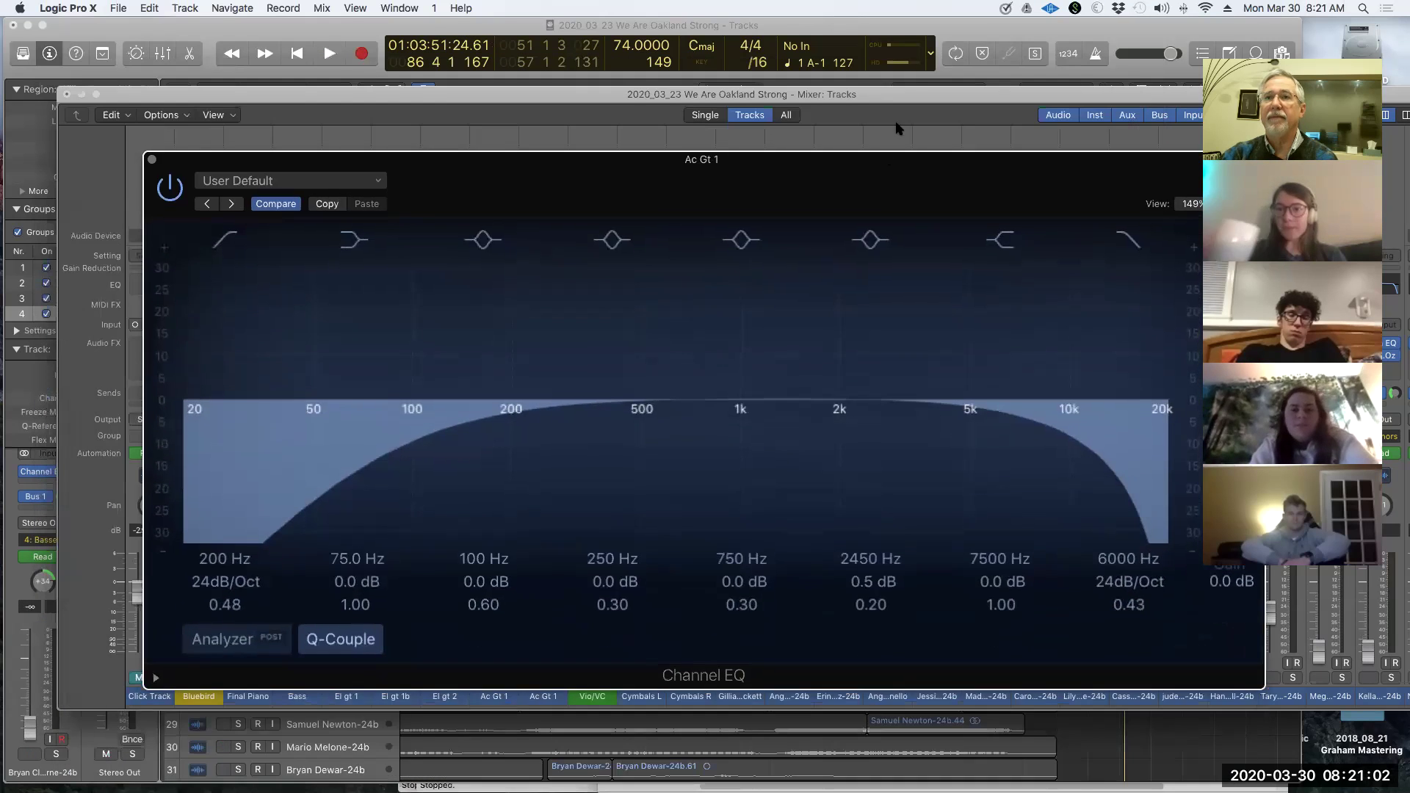
{"action": "left_click", "coordinate": [950, 22]}
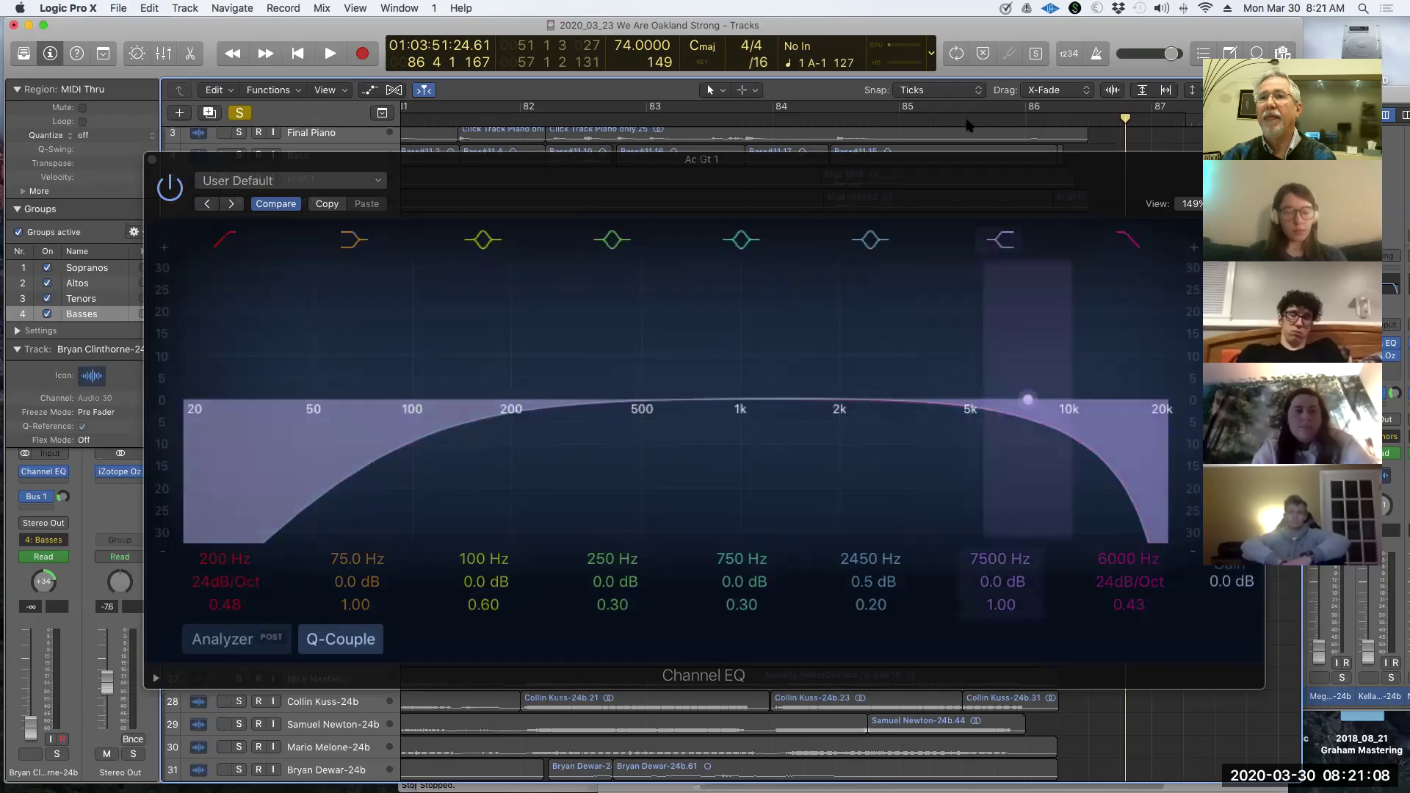
{"action": "left_click", "coordinate": [932, 89]}
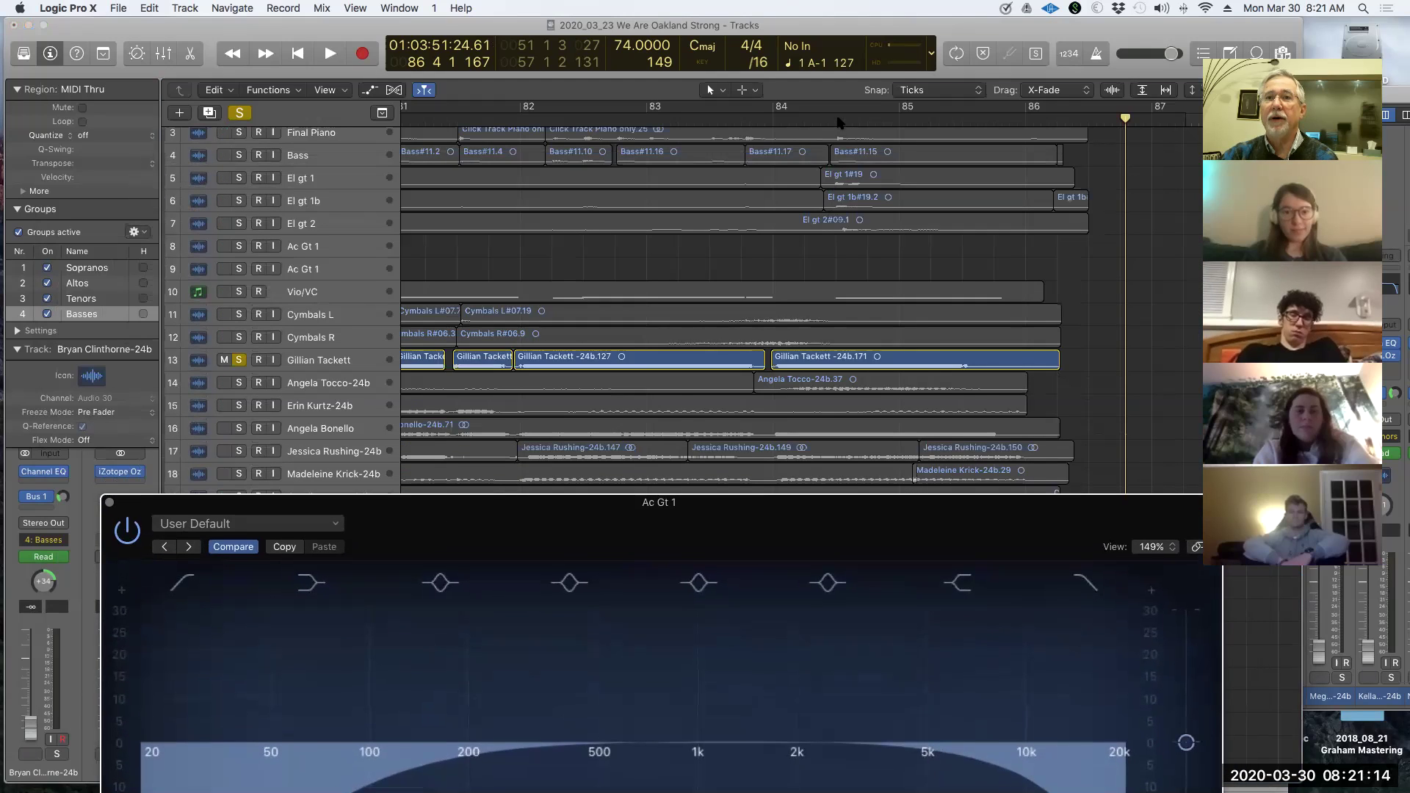
{"action": "key", "text": "v"}
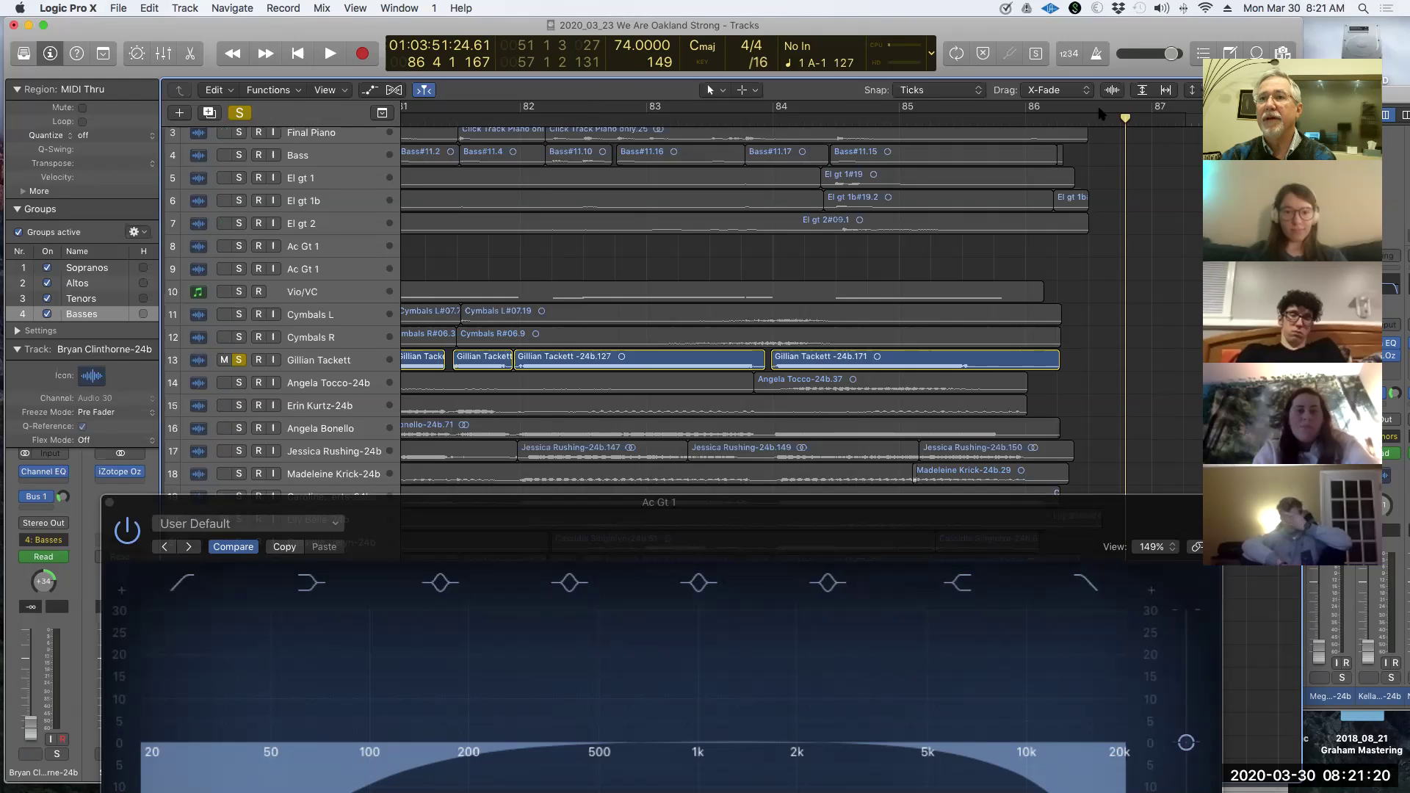
{"action": "left_click", "coordinate": [512, 118]}
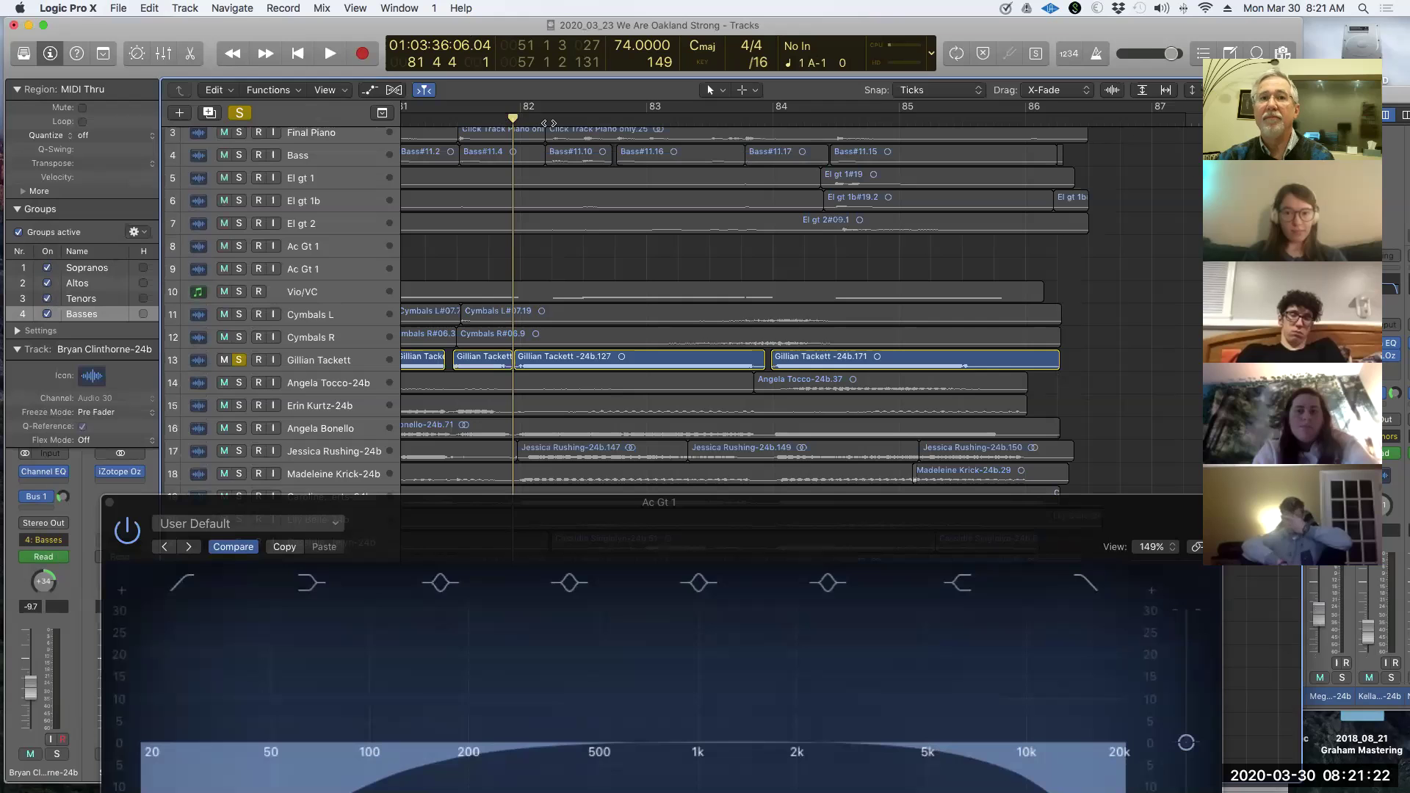
Step: Play the song from just before bar 82, turn on the Analyzer in the Ac Gt 1 Channel EQ, and close that EQ window
{"action": "key", "text": "space"}
{"action": "left_click_drag", "start_coordinate": [357, 503], "coordinate": [415, 147]}
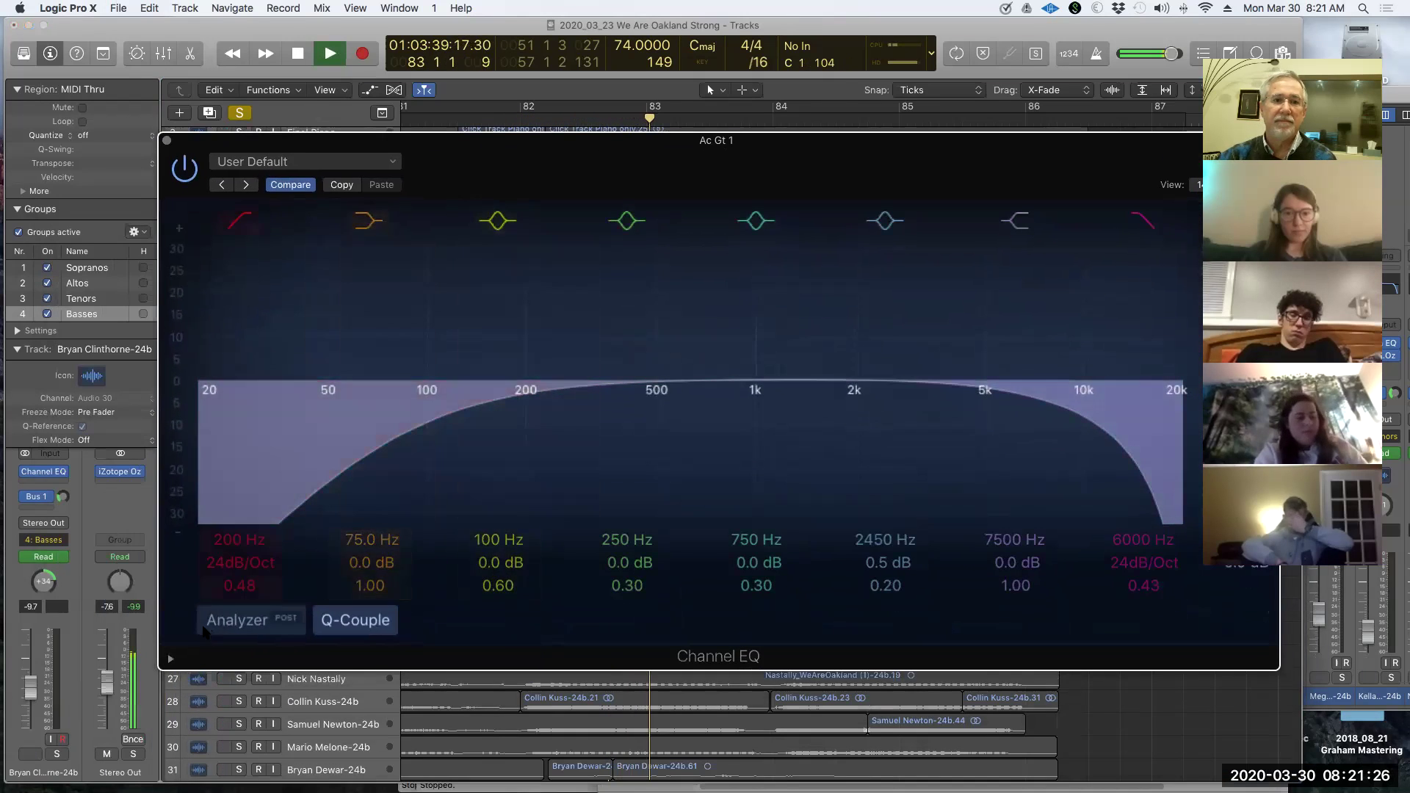
{"action": "left_click", "coordinate": [254, 627]}
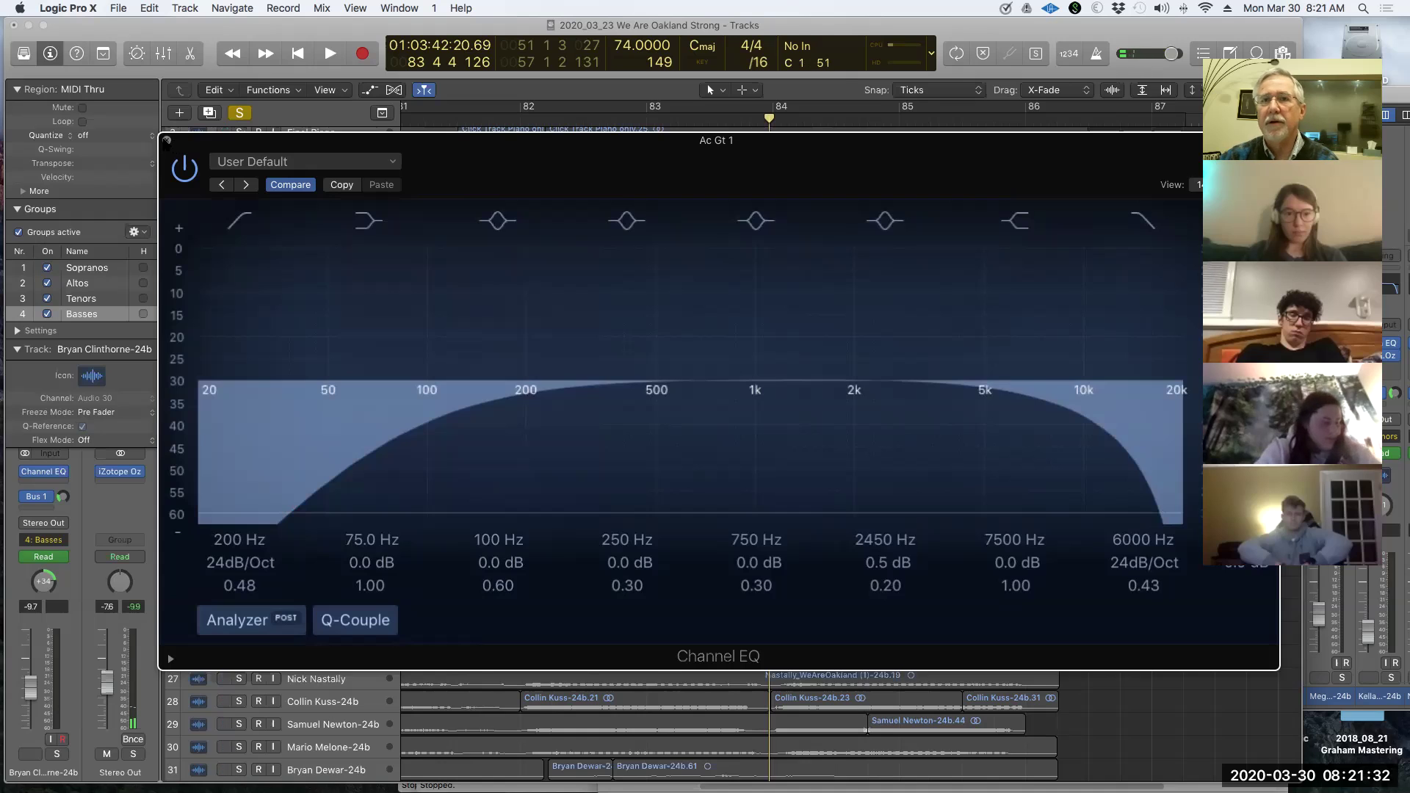
{"action": "left_click", "coordinate": [167, 140]}
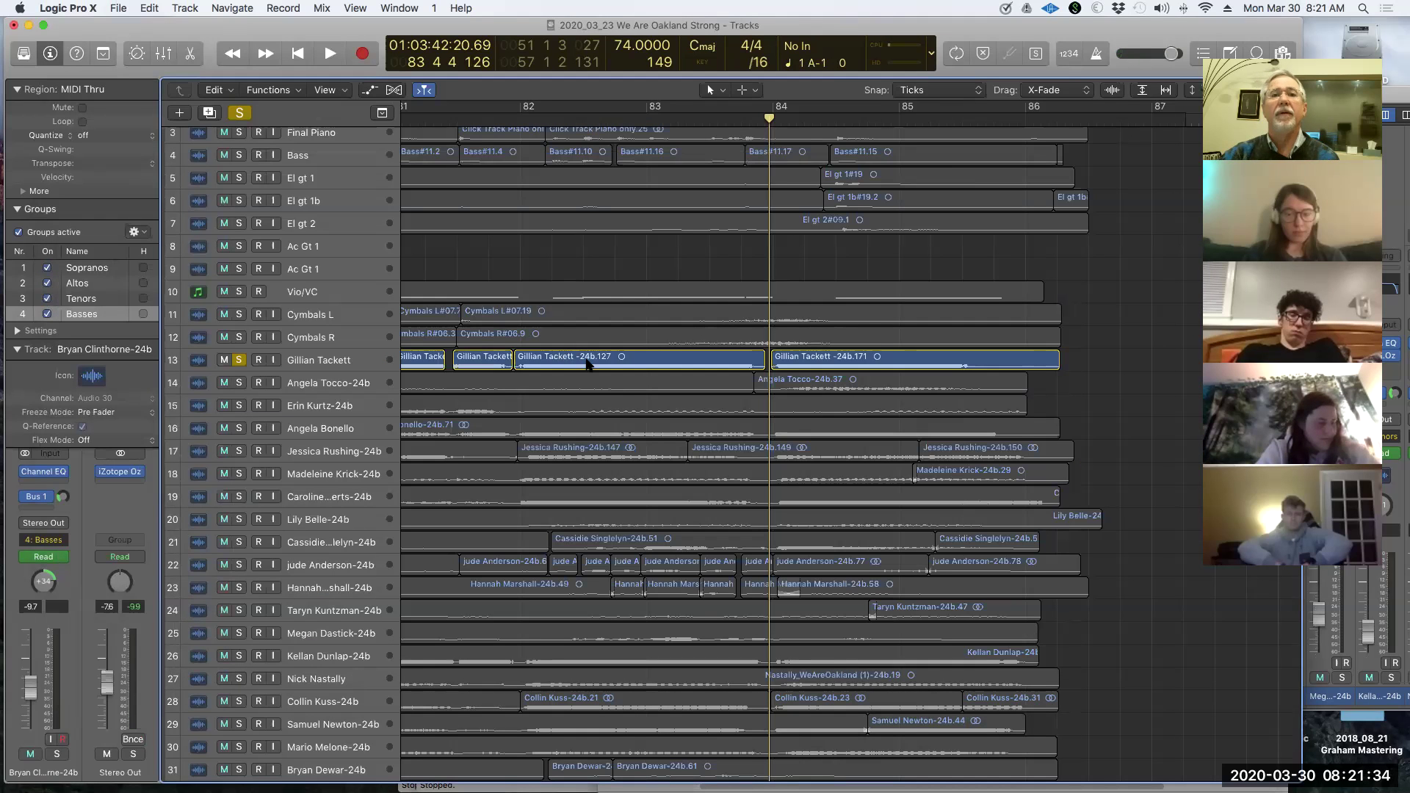
Step: Nudge the last region on track 13 slightly earlier, just before bar 84, and bring the mixer to the front
{"action": "left_click", "coordinate": [865, 367]}
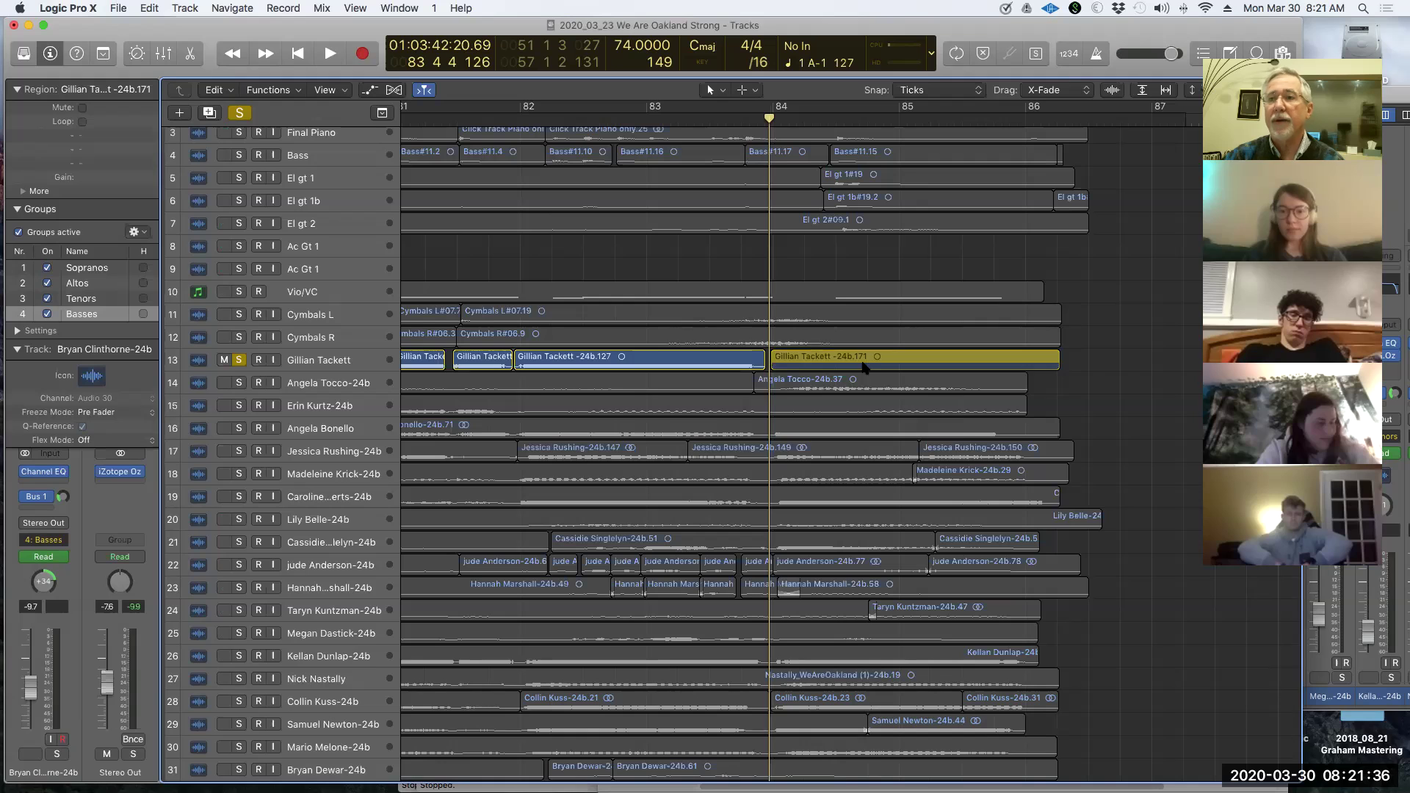
{"action": "left_click_drag", "start_coordinate": [865, 367], "coordinate": [862, 366]}
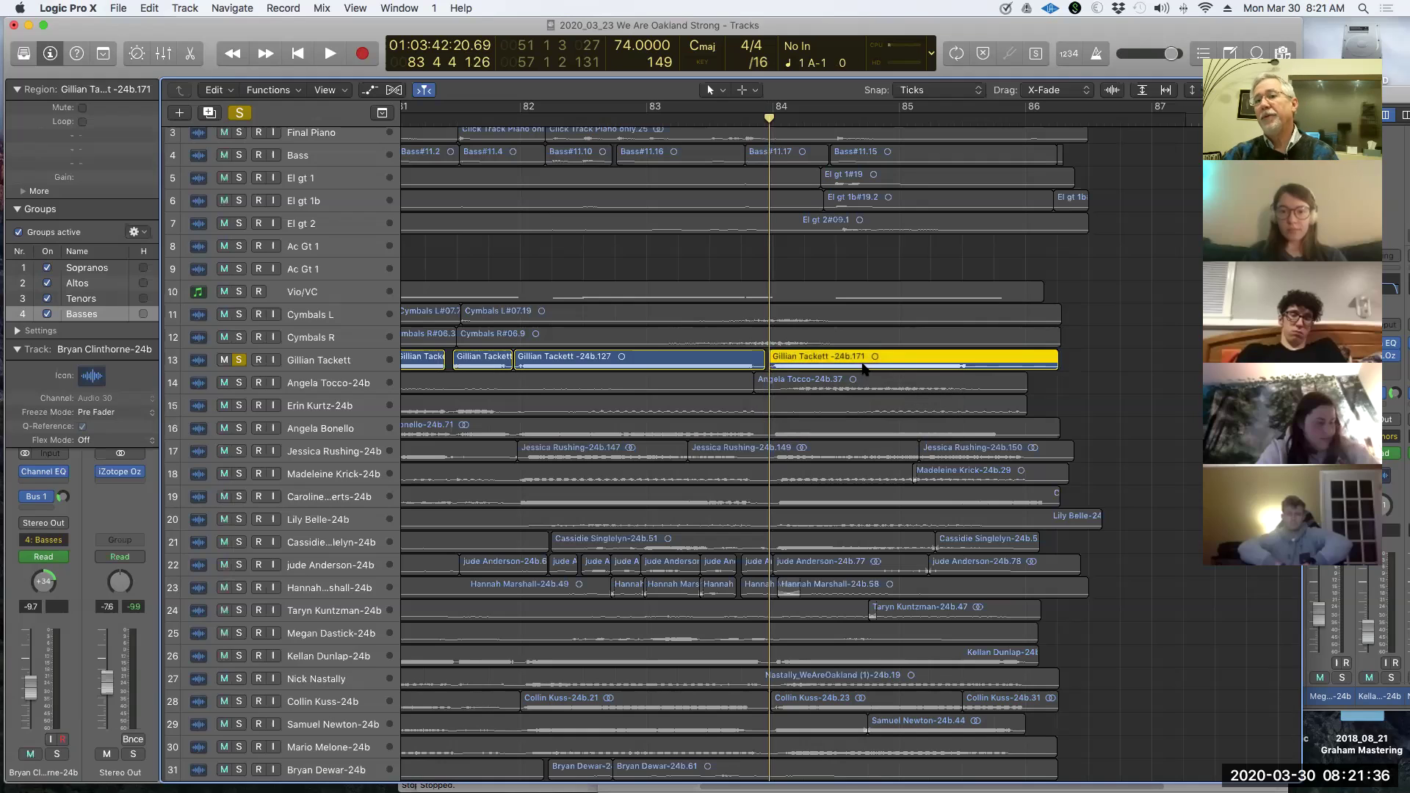
{"action": "left_click", "coordinate": [1348, 694]}
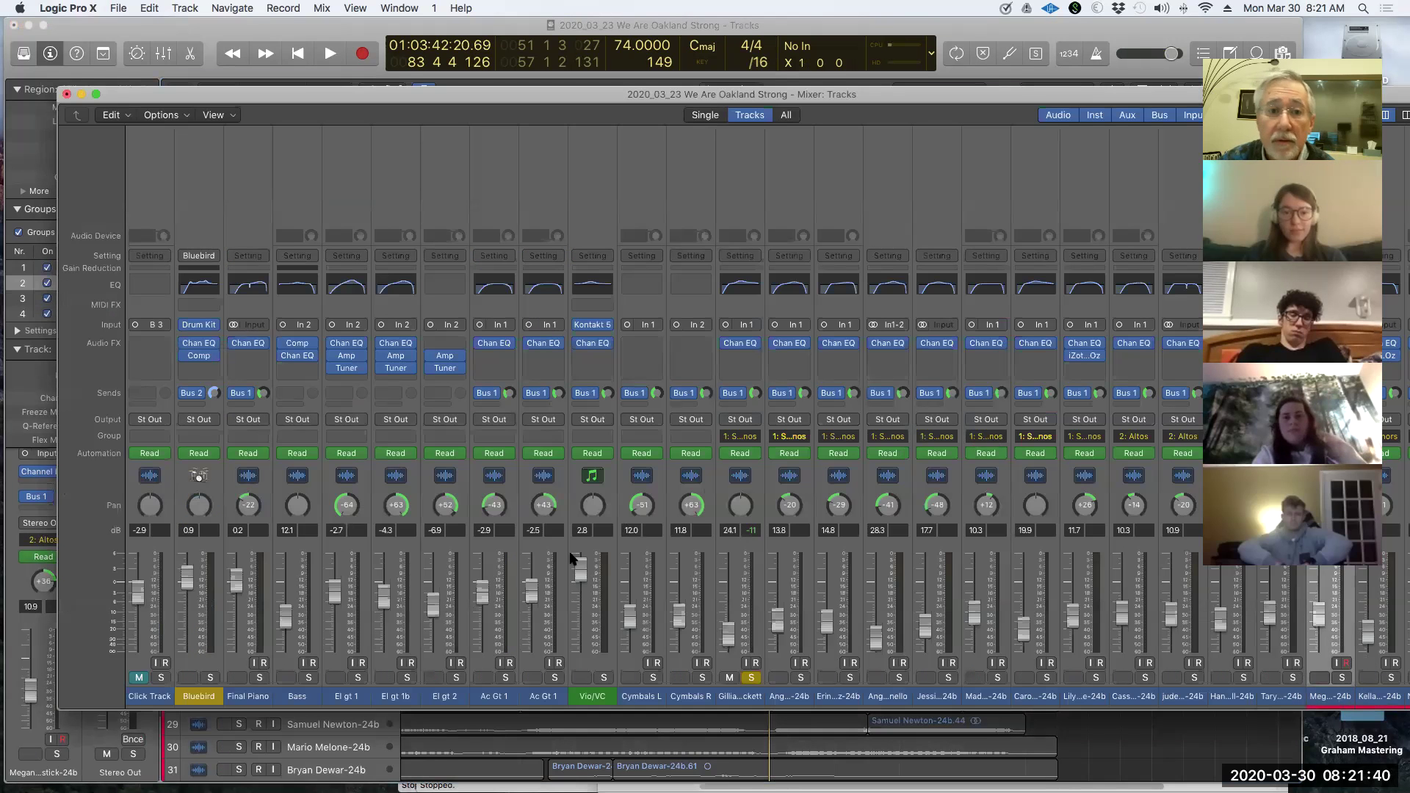
Step: Open the Channel EQ of track 13, turn on its Analyzer to examine the voice's spectrum during playback, and close the EQ
{"action": "left_click", "coordinate": [740, 287]}
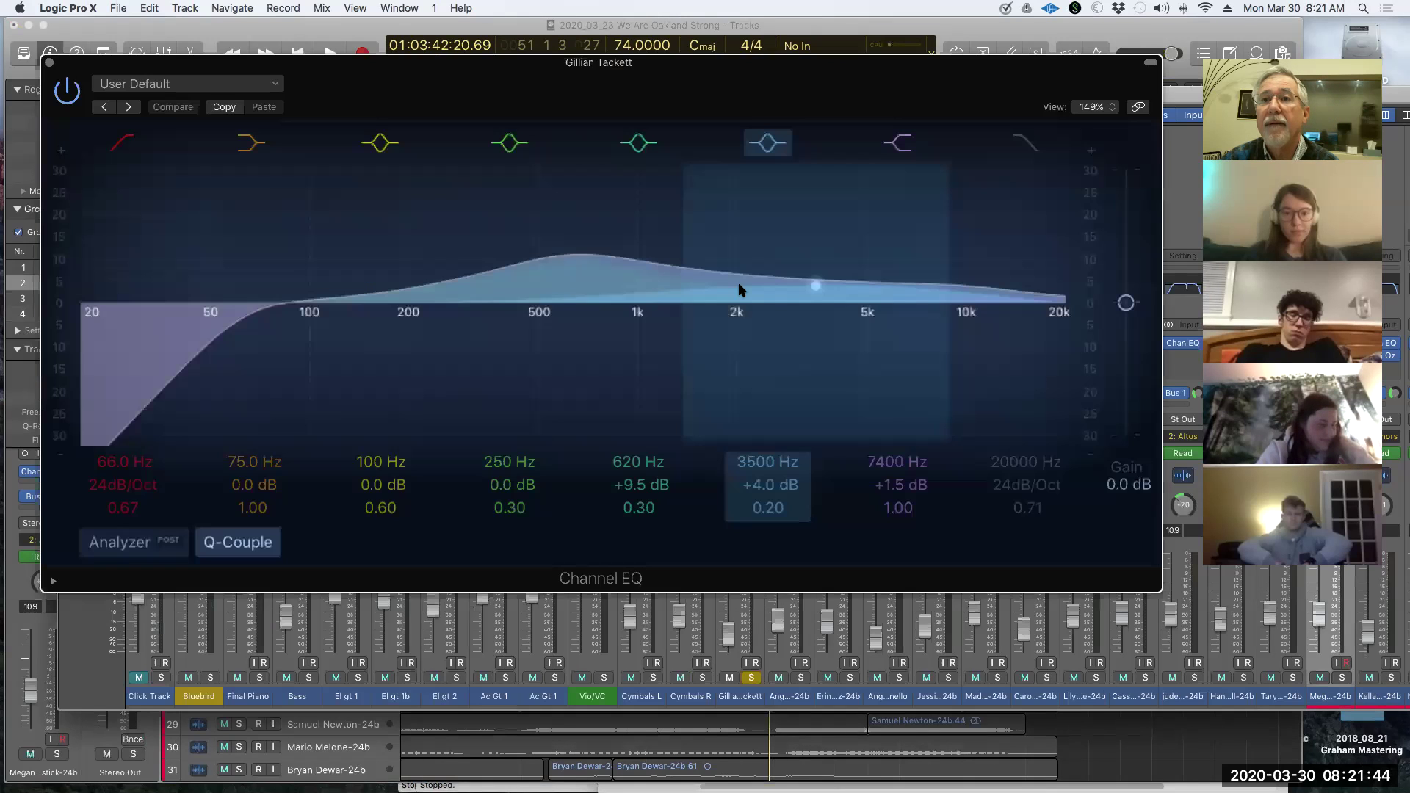
{"action": "left_click_drag", "start_coordinate": [463, 66], "coordinate": [467, 168]}
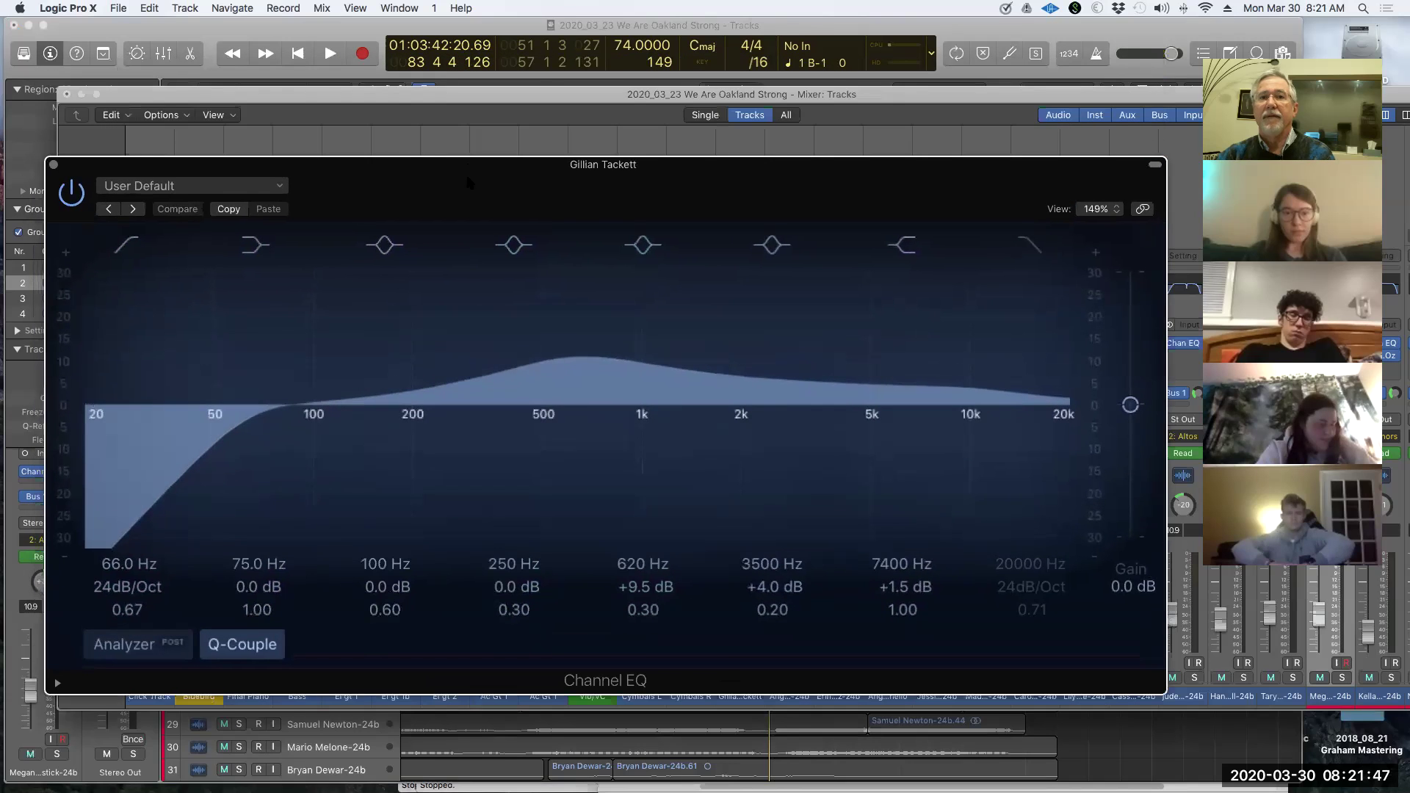
{"action": "left_click", "coordinate": [159, 640]}
{"action": "key", "text": "space"}
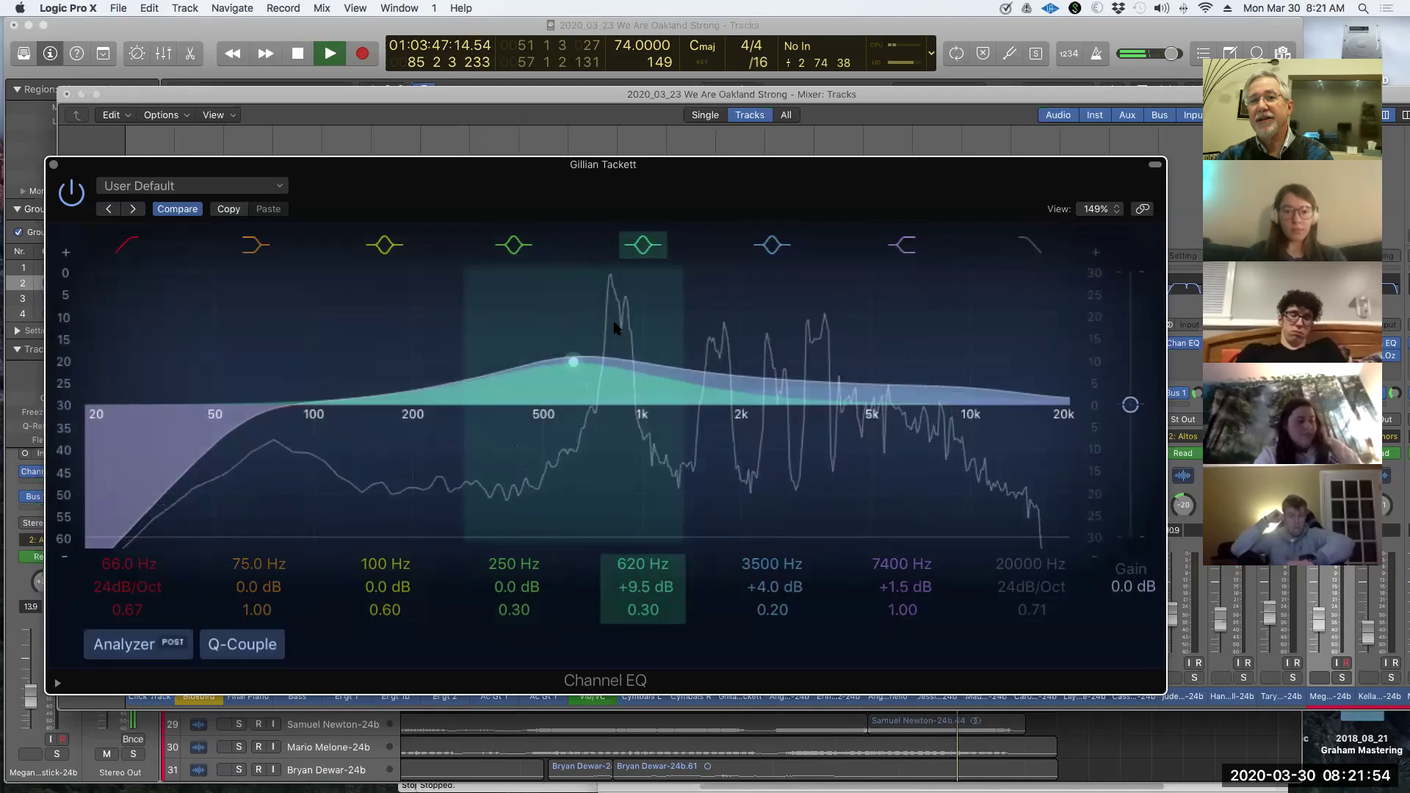
{"action": "key", "text": "space"}
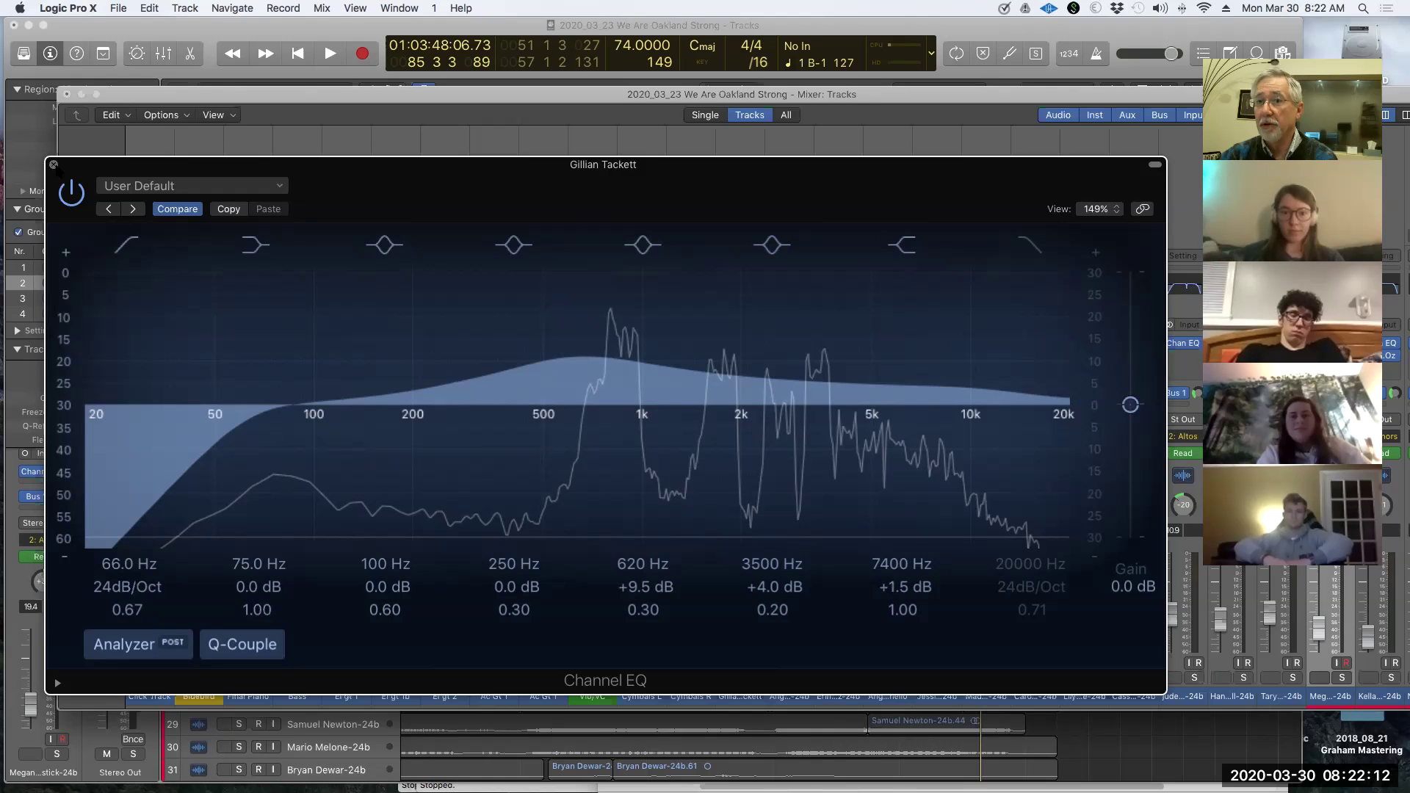
{"action": "left_click", "coordinate": [53, 165]}
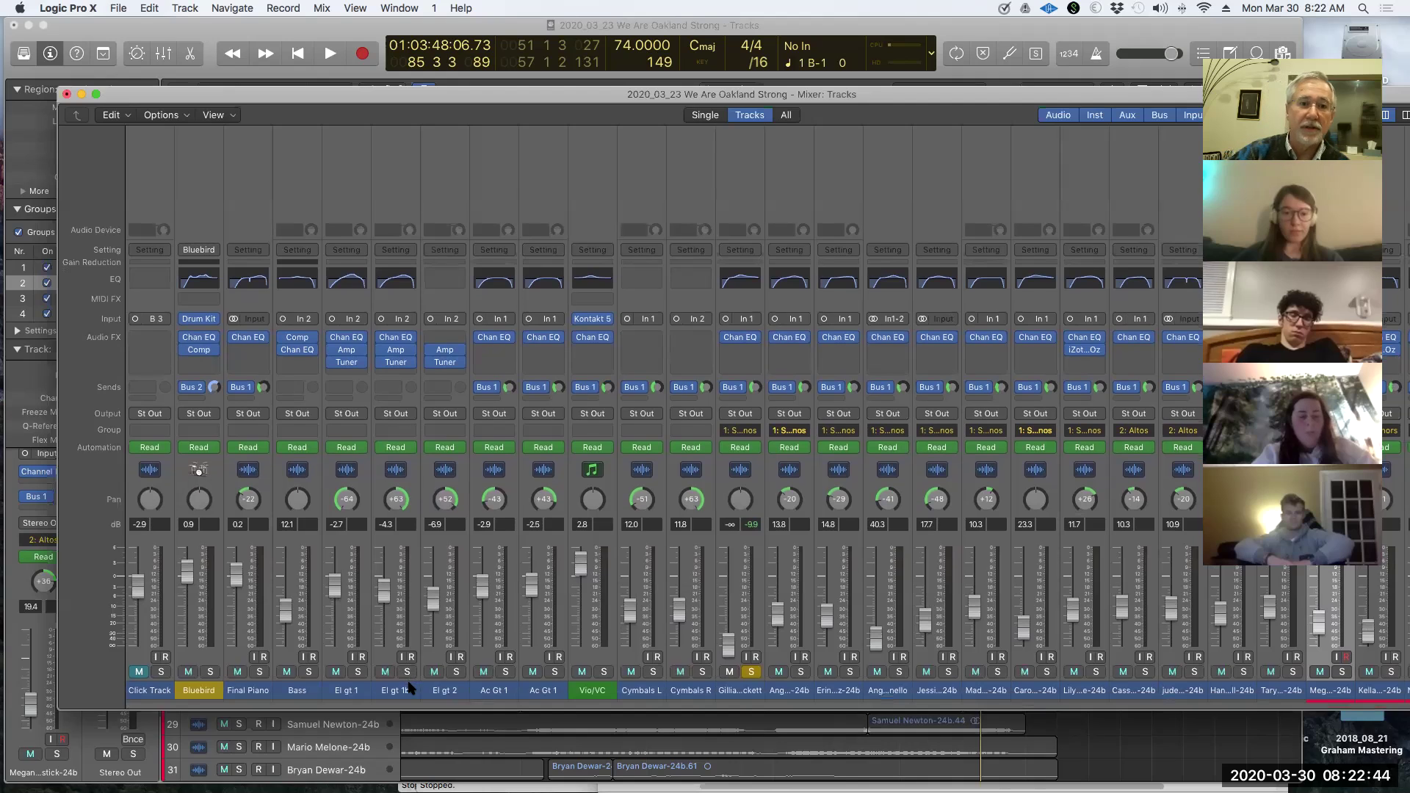
Step: Select the El gt 1 channel strip and its neighbour El gt 1b in the mixer, and close the mixer
{"action": "left_click", "coordinate": [350, 699]}
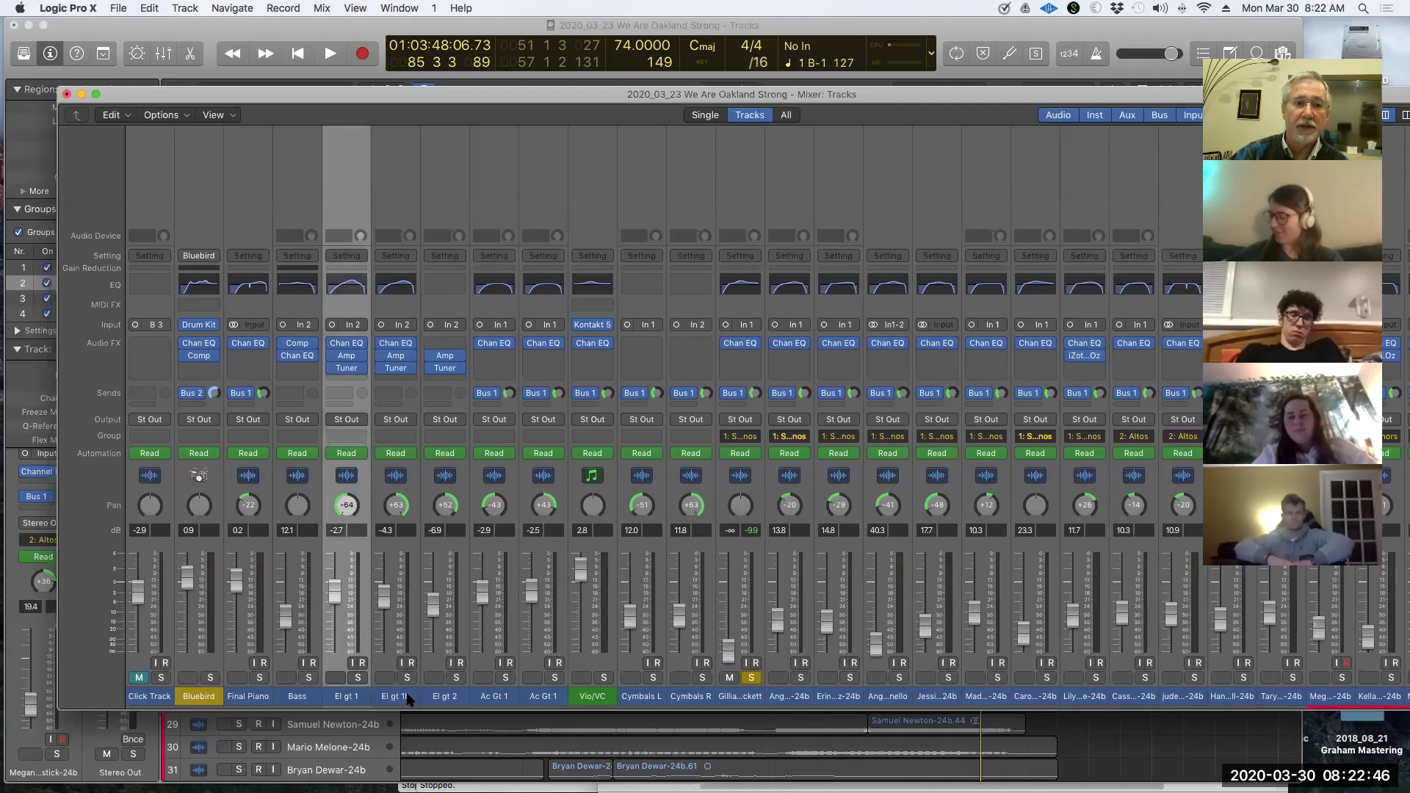
{"action": "left_click", "coordinate": [400, 696]}
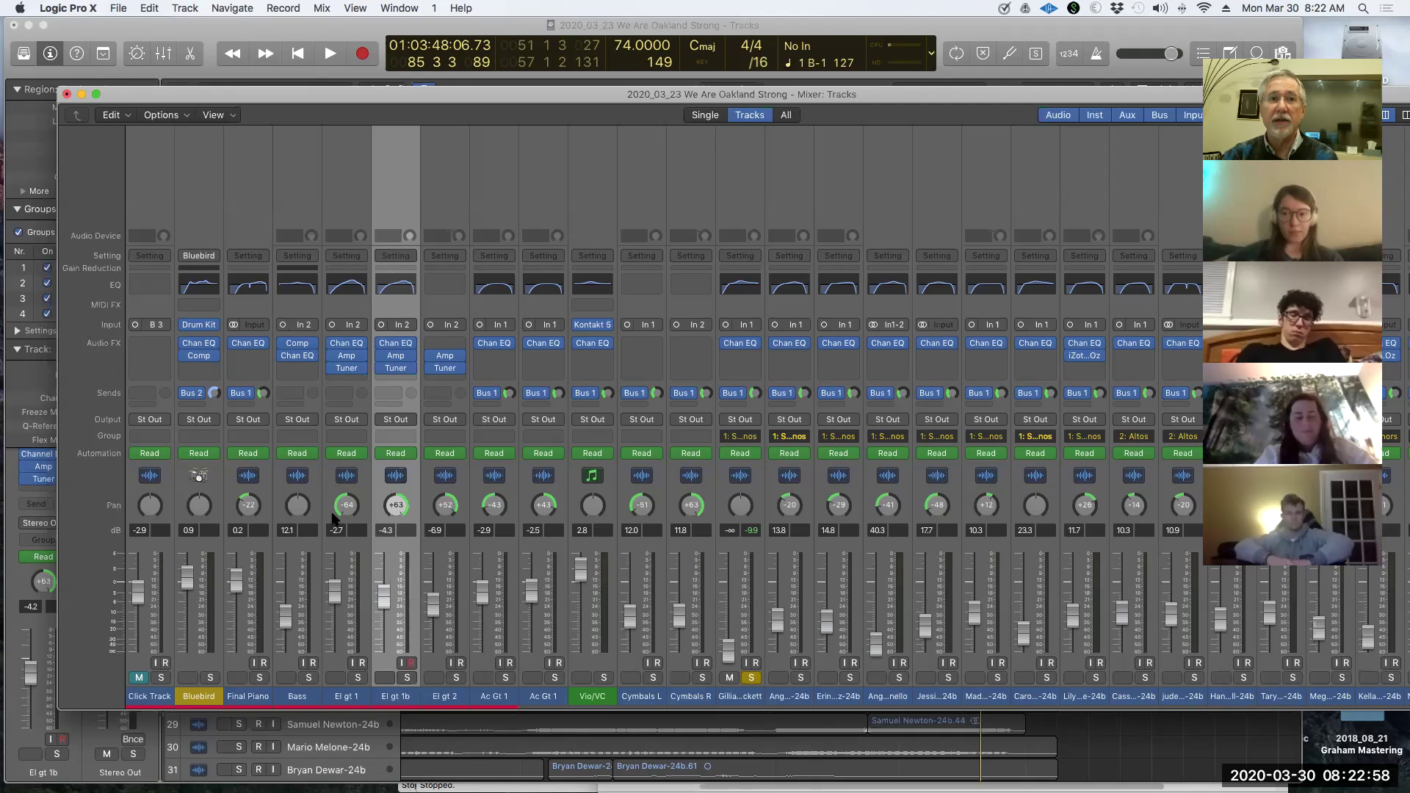
{"action": "left_click", "coordinate": [66, 94]}
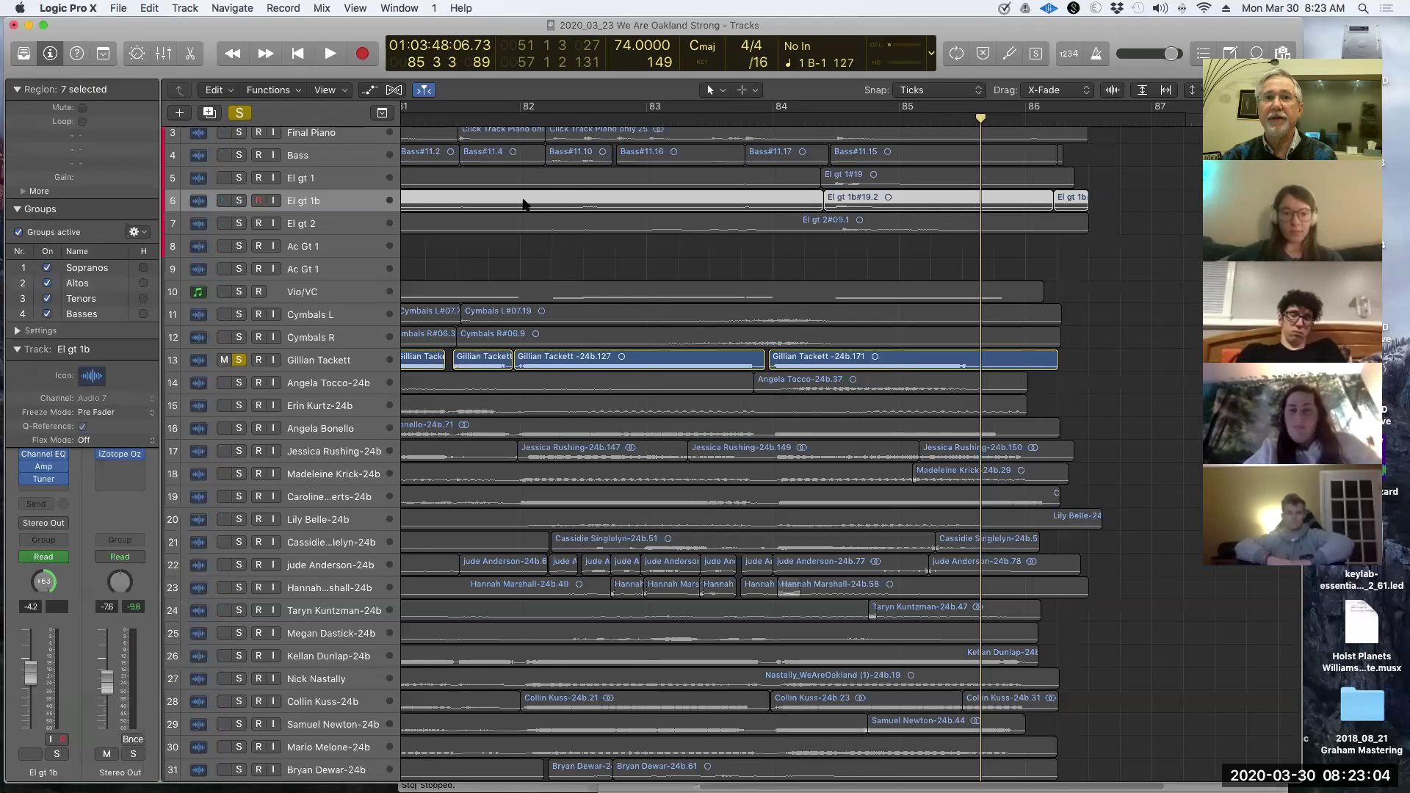
Step: Examine the arrangement of instrument and vocal regions from the song's ending back to bar 17, and around bars 28 to 31
{"action": "scroll", "coordinate": [523, 204], "scroll_direction": "up", "scroll_amount": 3}
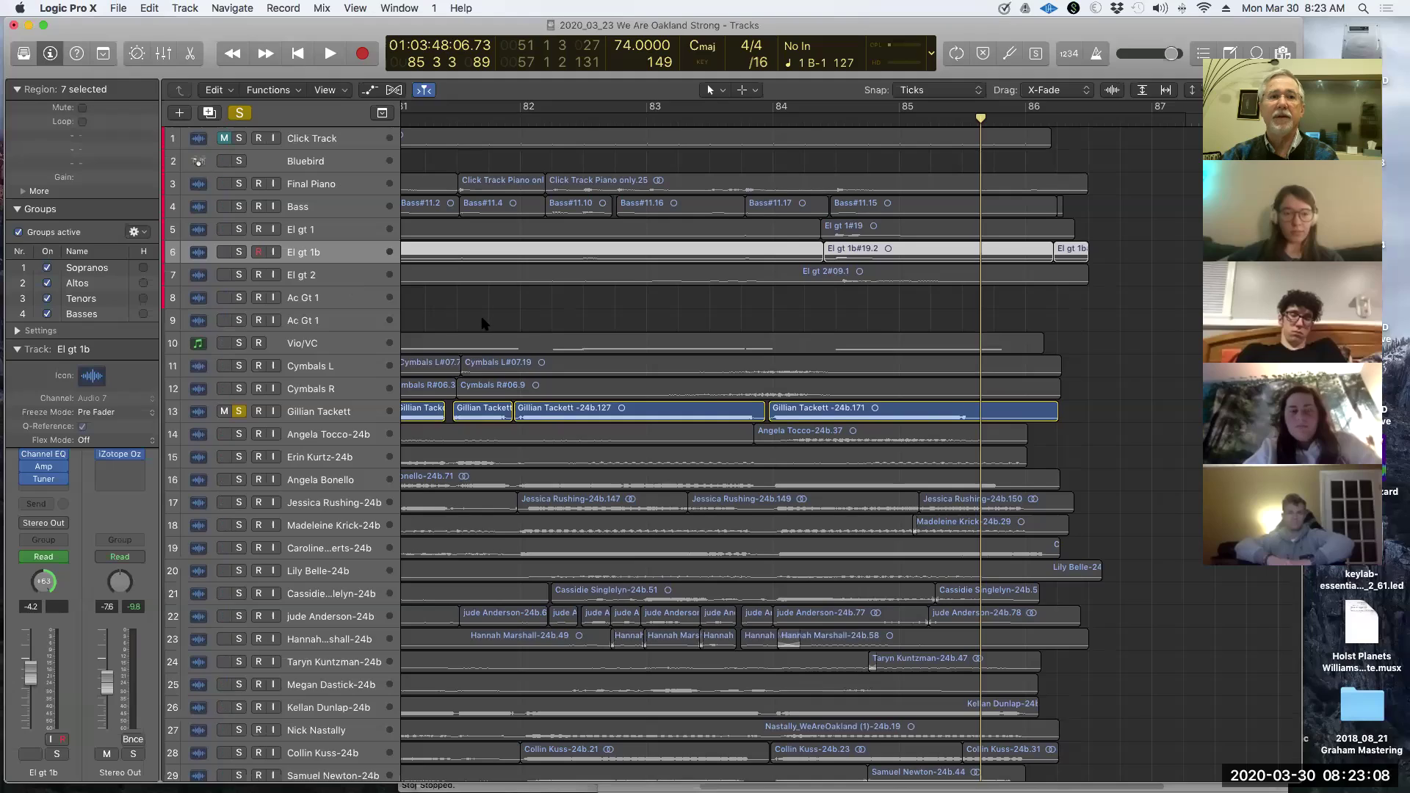
{"action": "scroll", "coordinate": [482, 321], "scroll_direction": "left", "scroll_amount": 10}
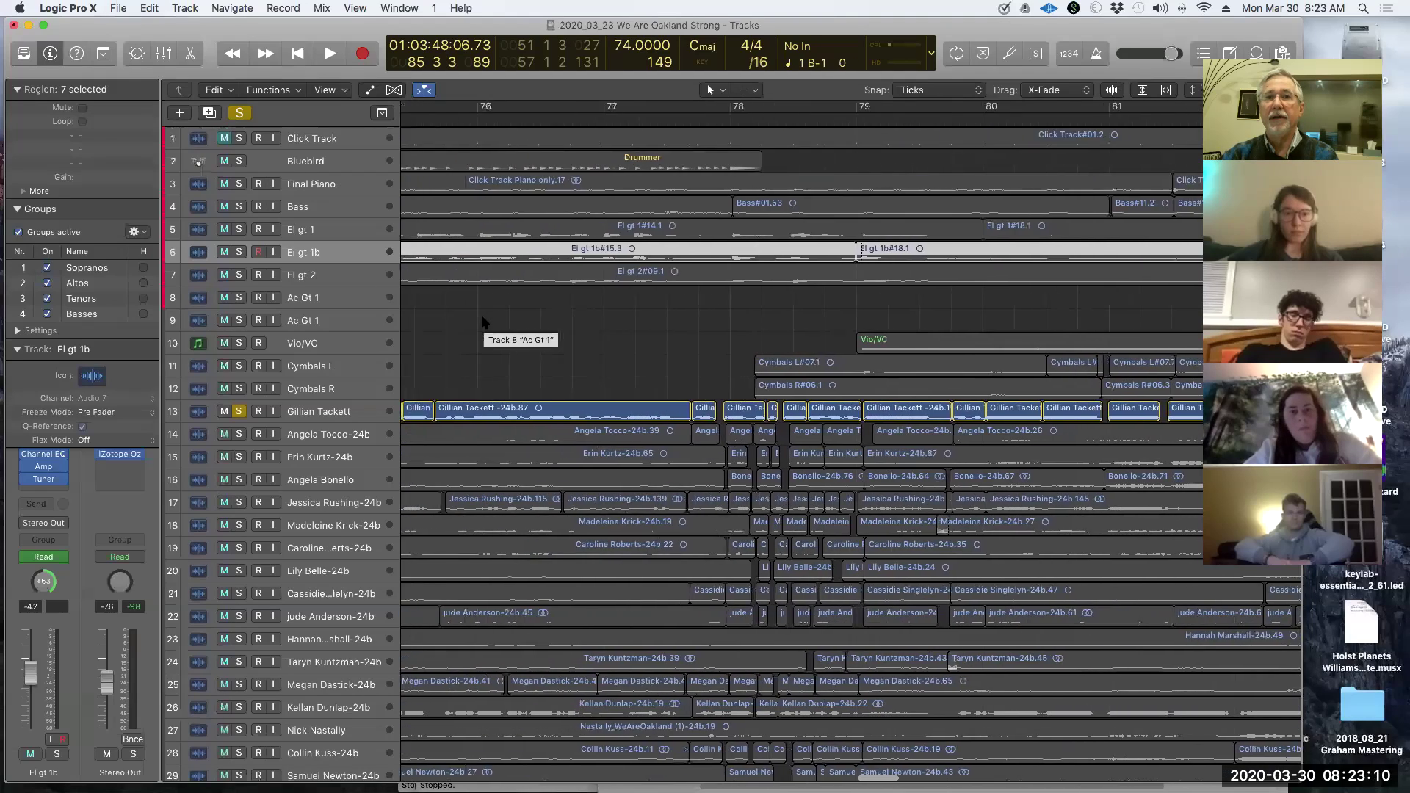
{"action": "scroll", "coordinate": [481, 321], "scroll_direction": "left", "scroll_amount": 14}
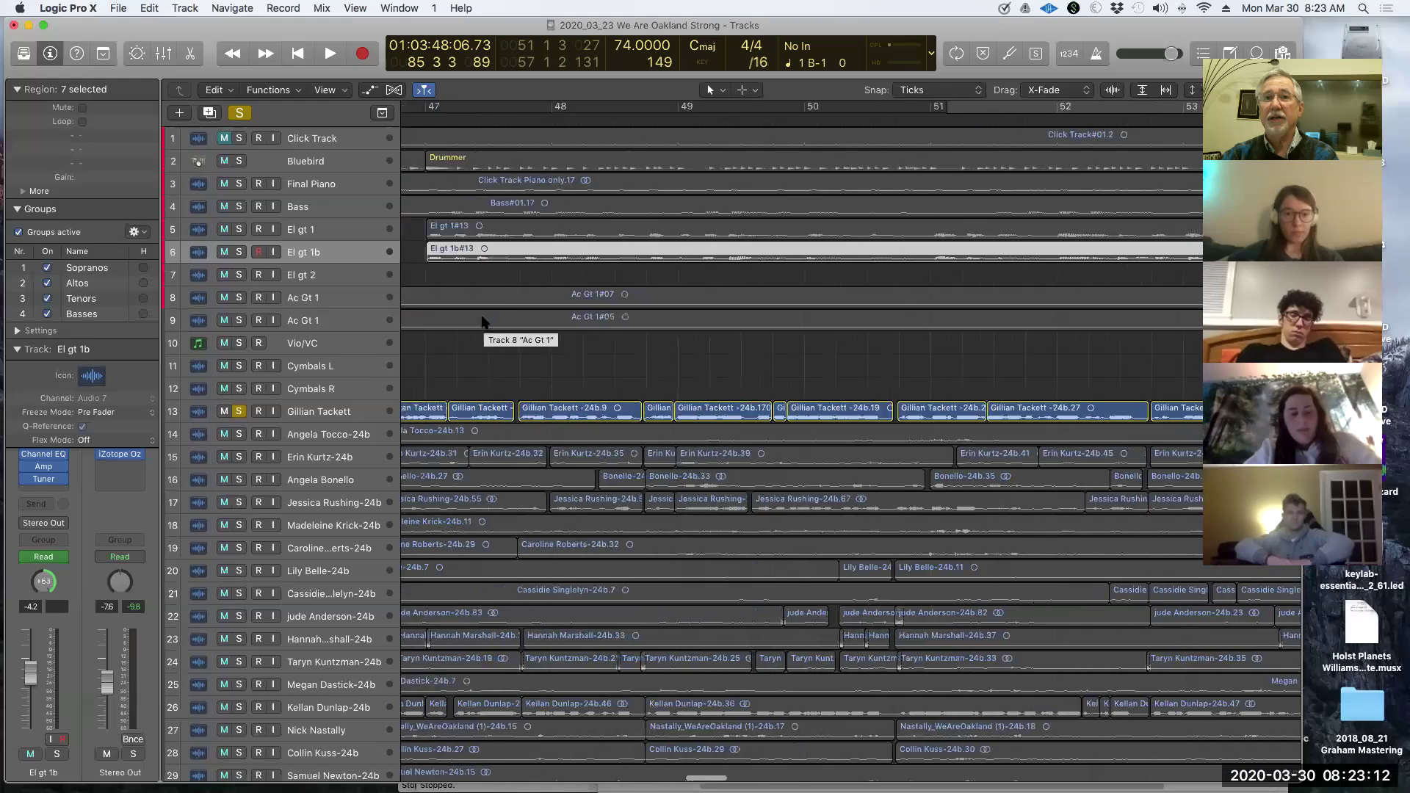
{"action": "scroll", "coordinate": [482, 321], "scroll_direction": "left", "scroll_amount": 10}
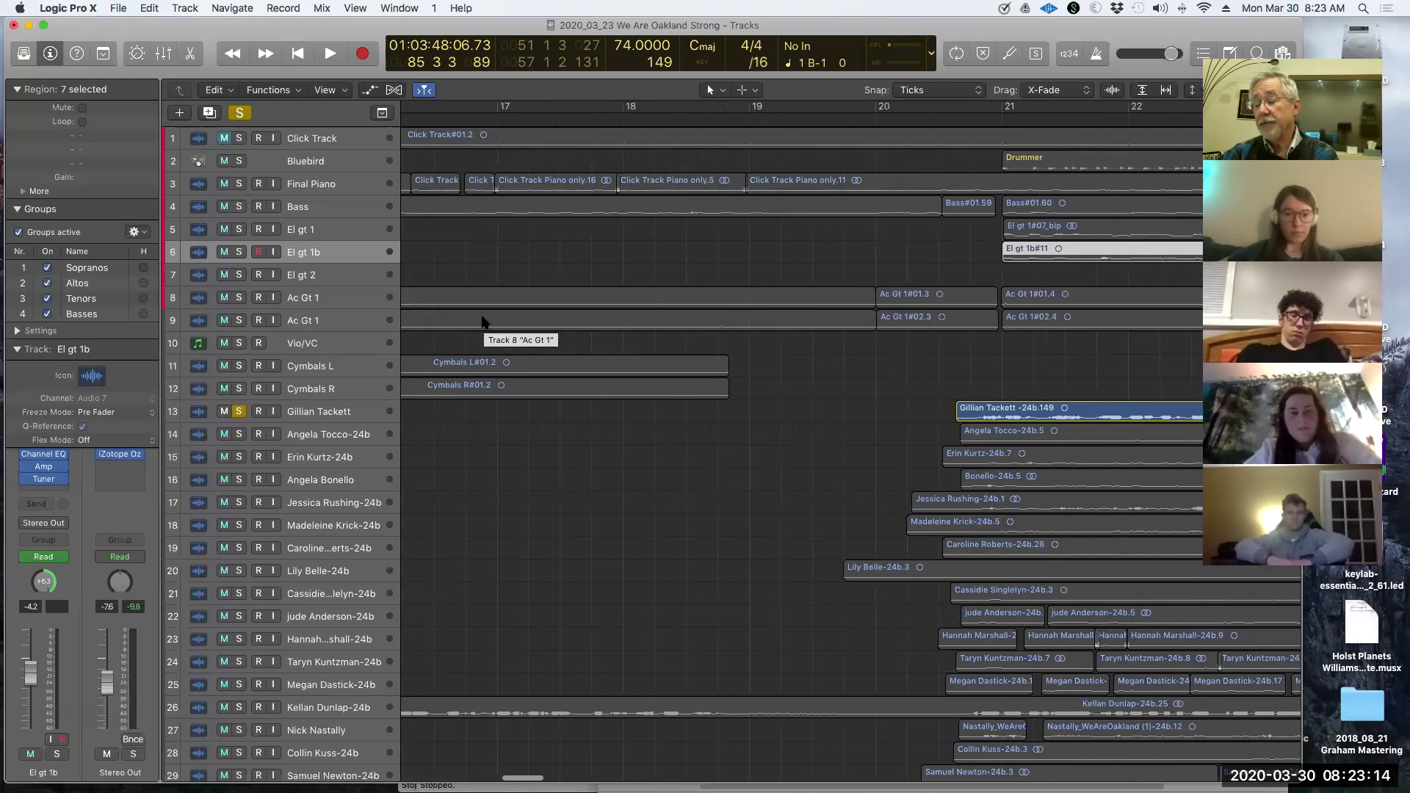
{"action": "scroll", "coordinate": [482, 321], "scroll_direction": "right", "scroll_amount": 6}
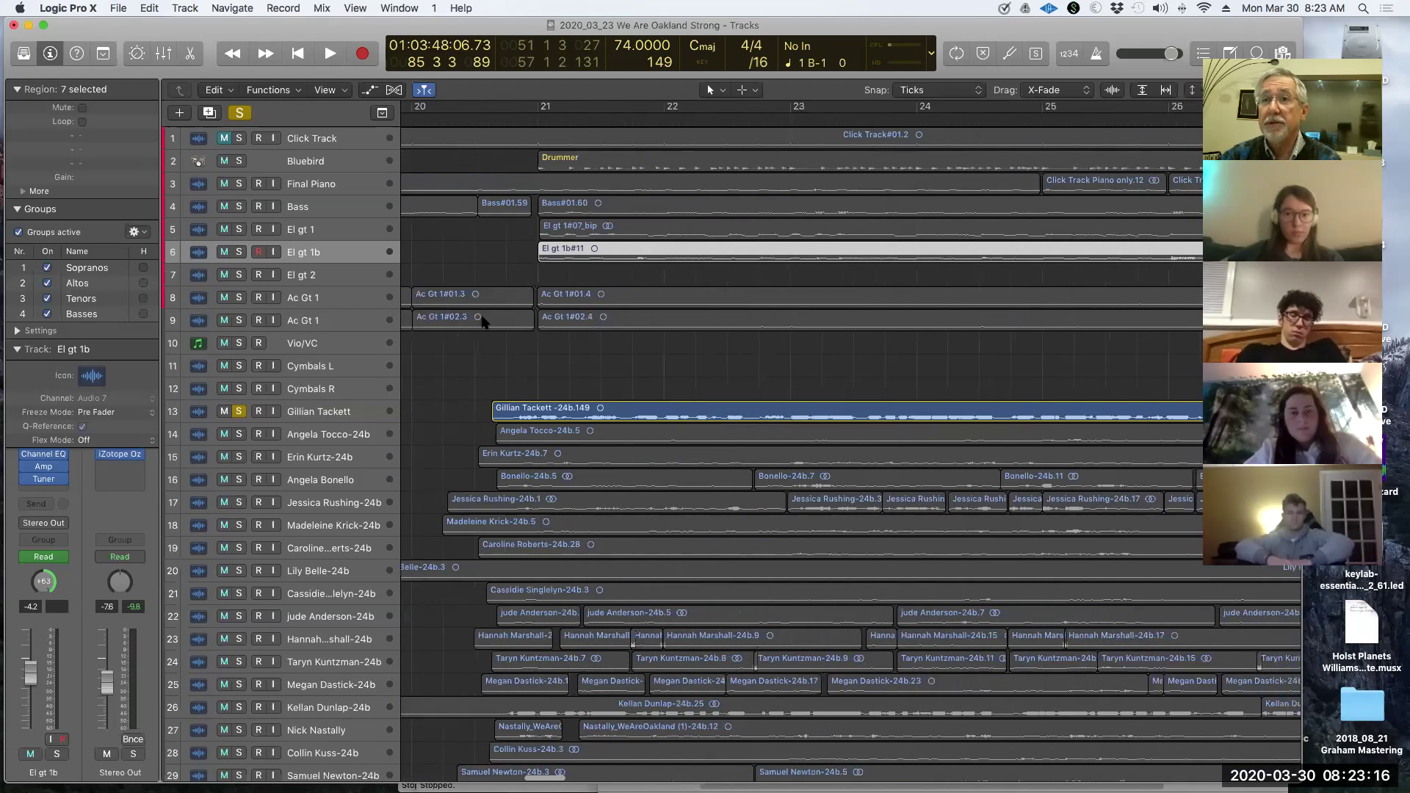
{"action": "scroll", "coordinate": [481, 320], "scroll_direction": "right", "scroll_amount": 3}
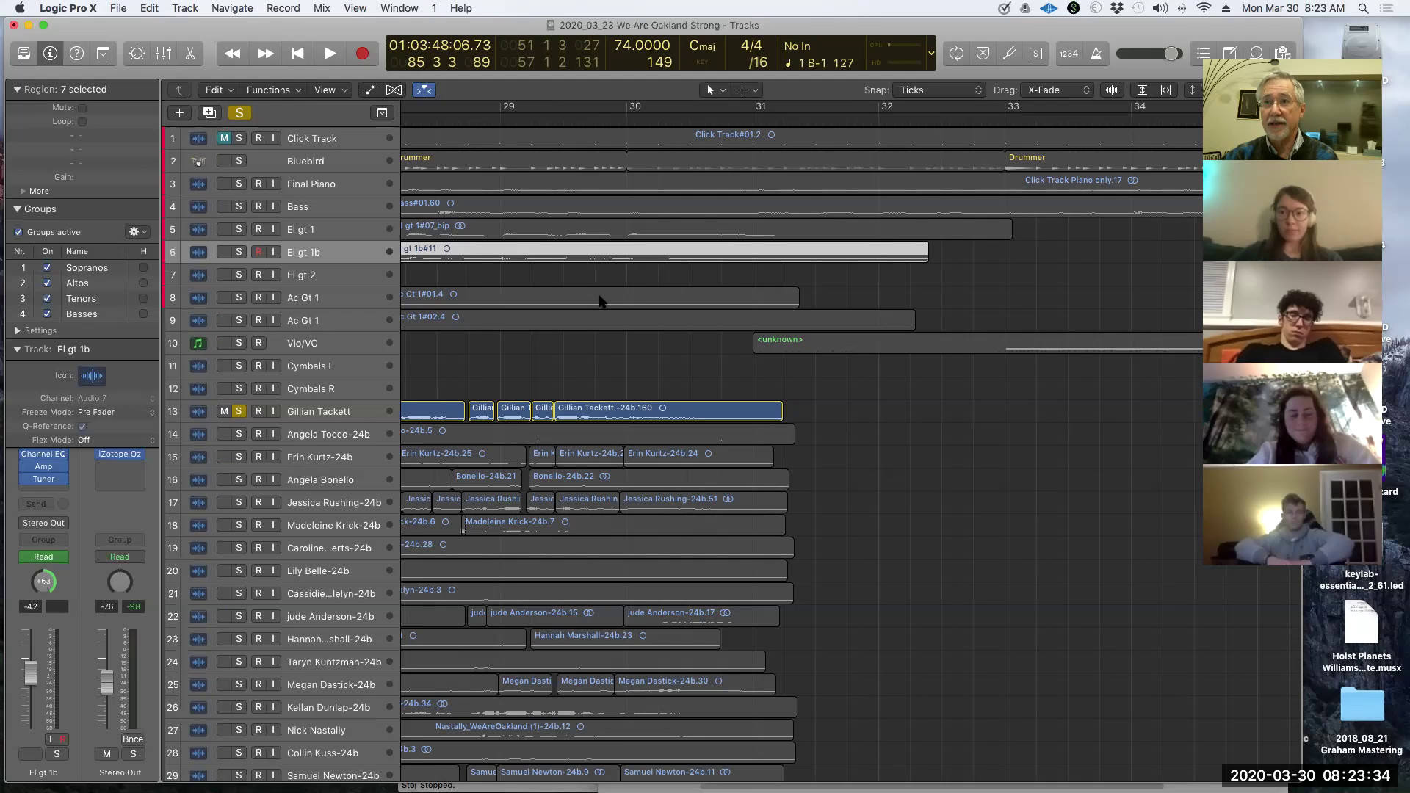
{"action": "scroll", "coordinate": [599, 301], "scroll_direction": "left", "scroll_amount": 3}
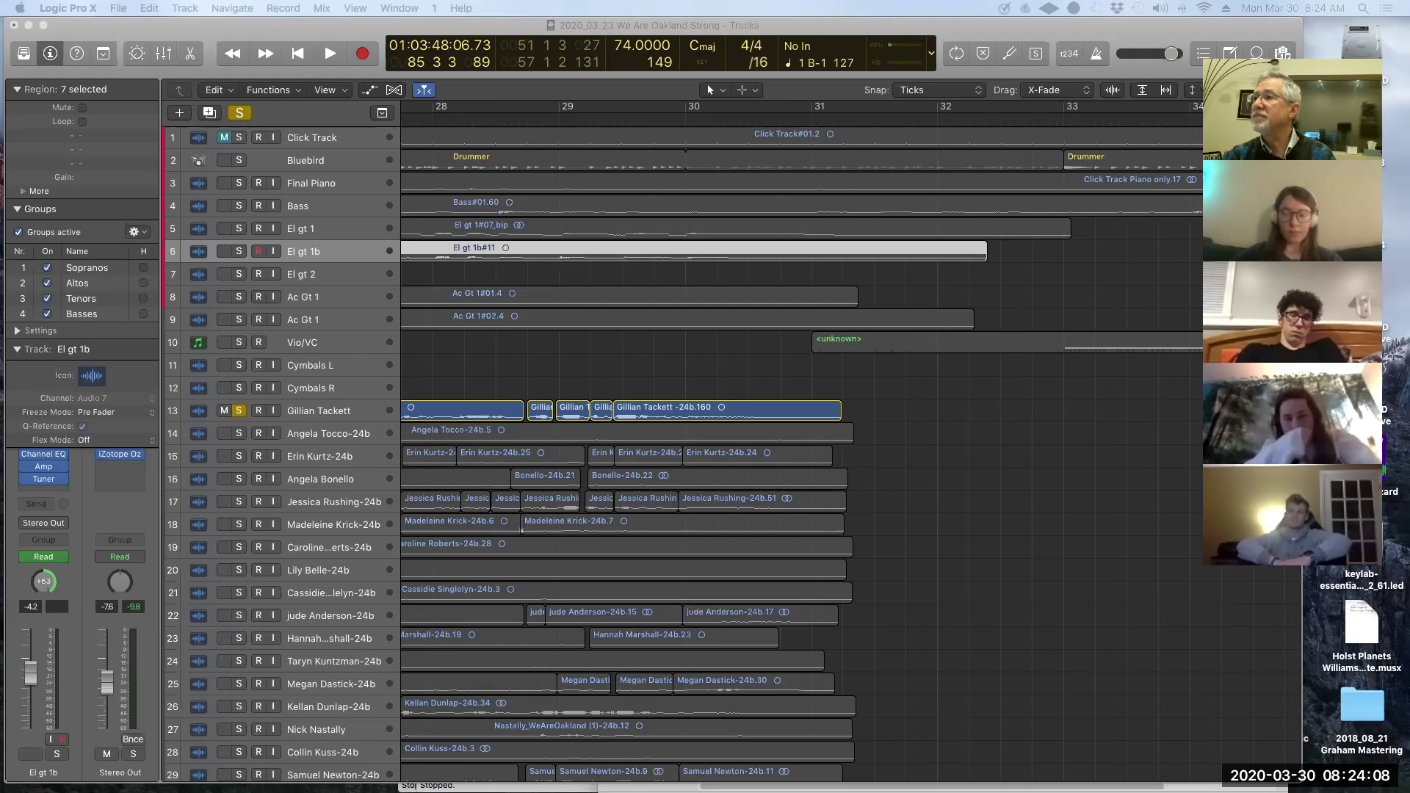
Step: Switch to the Chrome window with the YouTube video Mozart's Turkish March "Calculator Cover", skip the ad, and watch it in full screen
{"action": "key", "text": "super+Tab"}
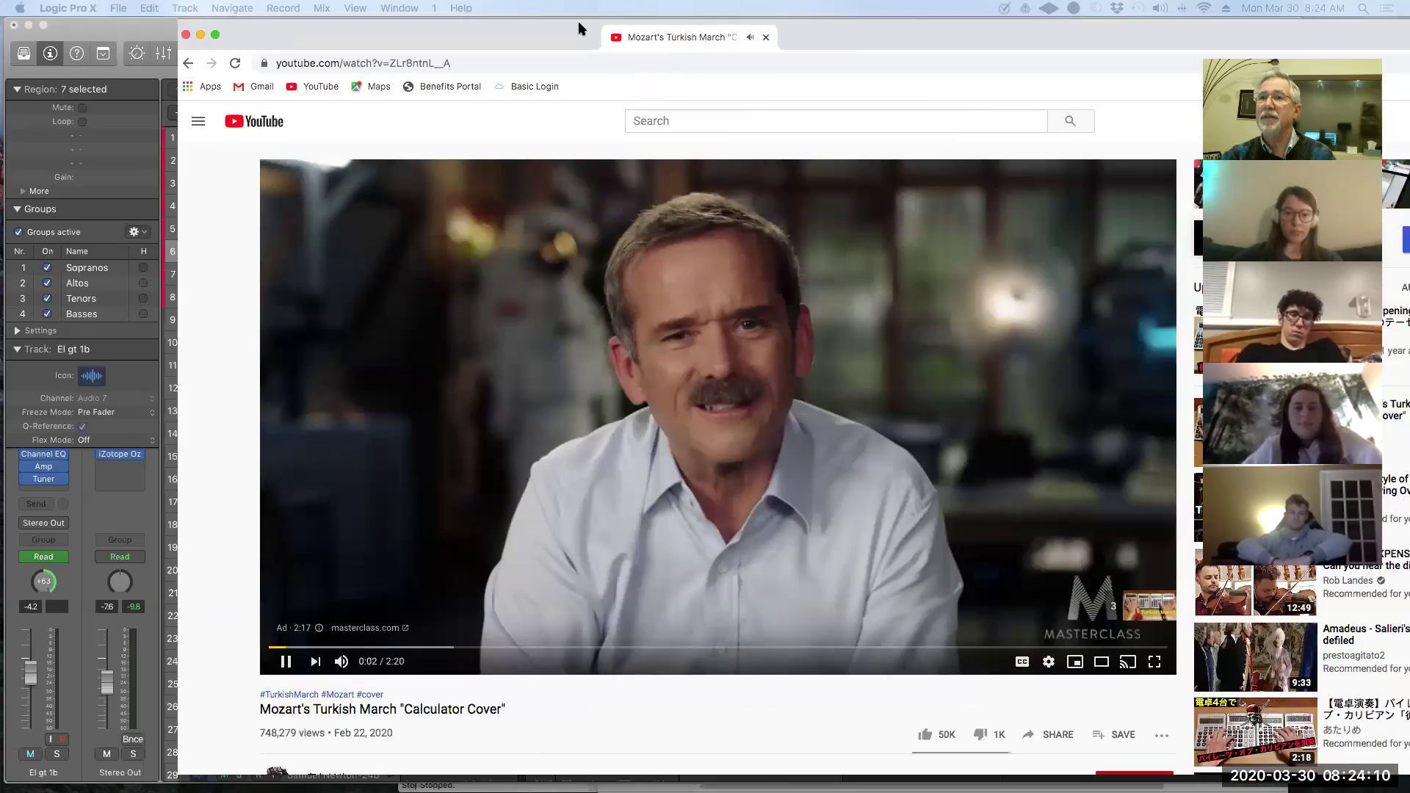
{"action": "double_click", "coordinate": [578, 22]}
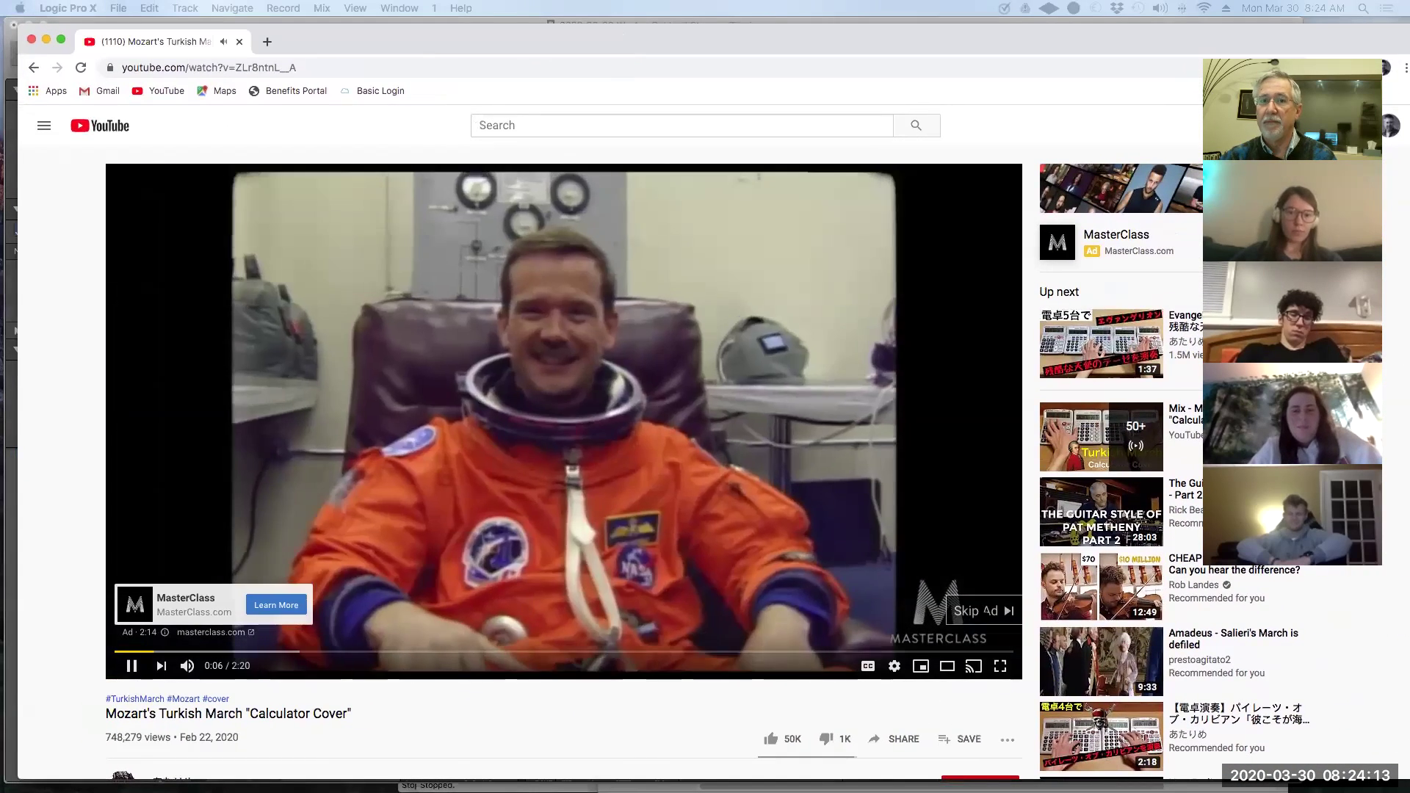
{"action": "left_click", "coordinate": [982, 611]}
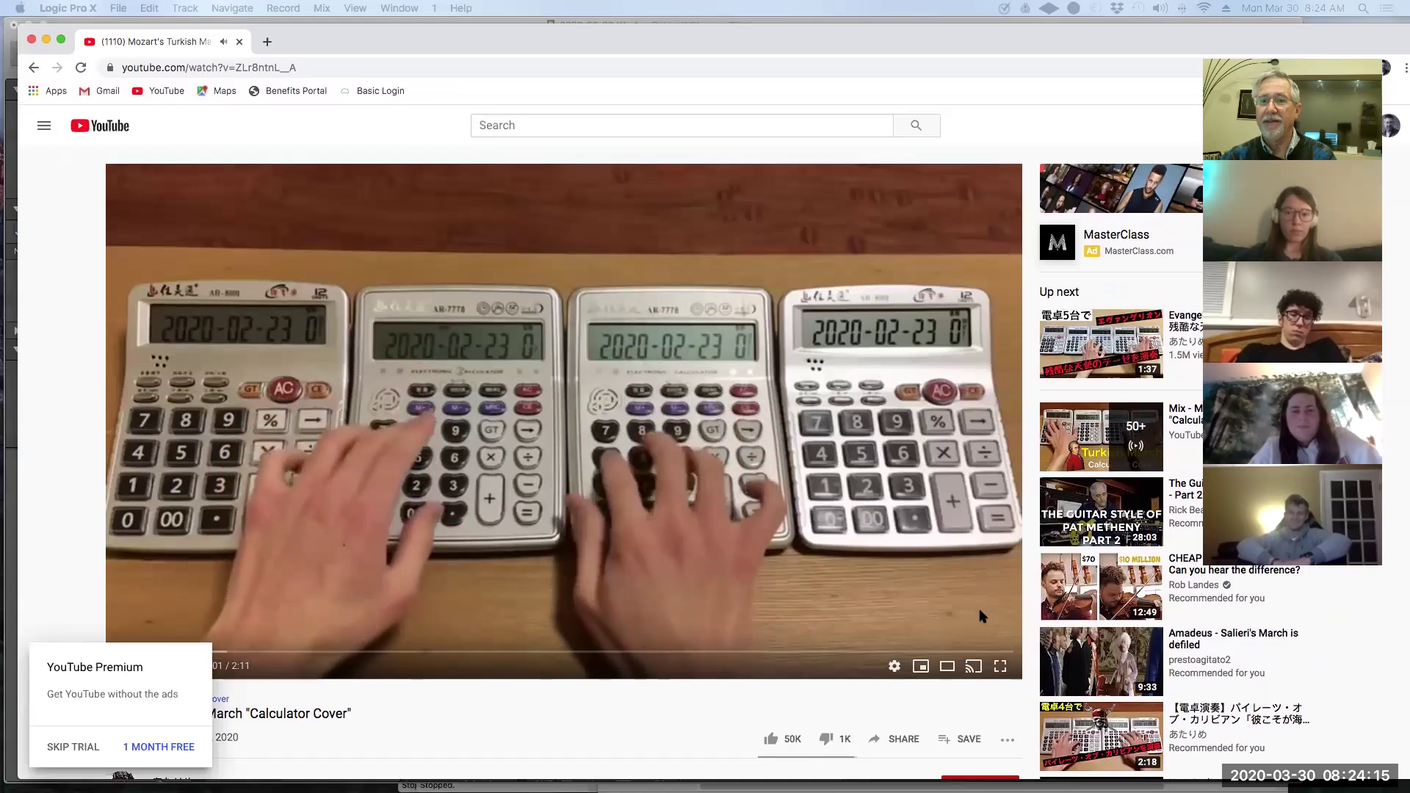
{"action": "left_click", "coordinate": [1000, 666]}
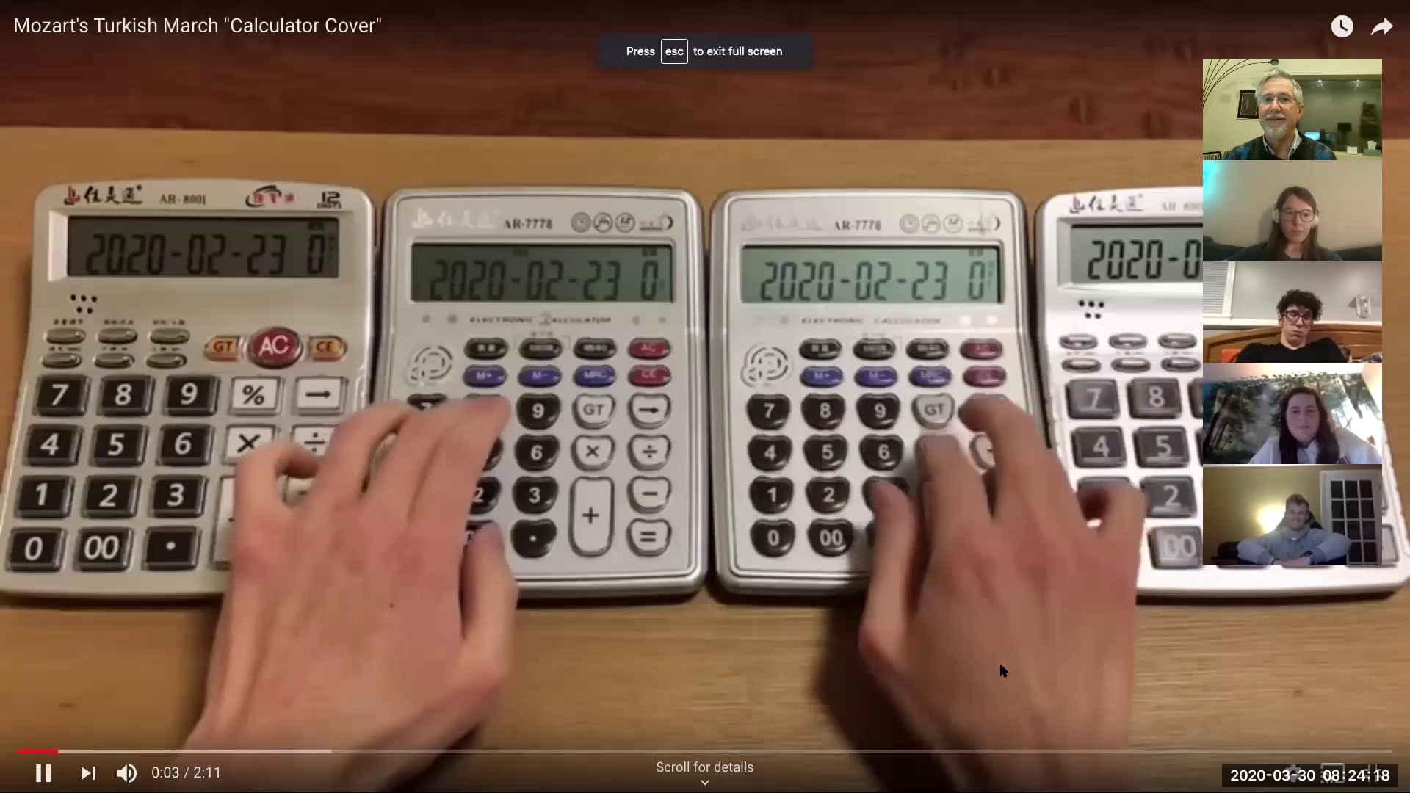
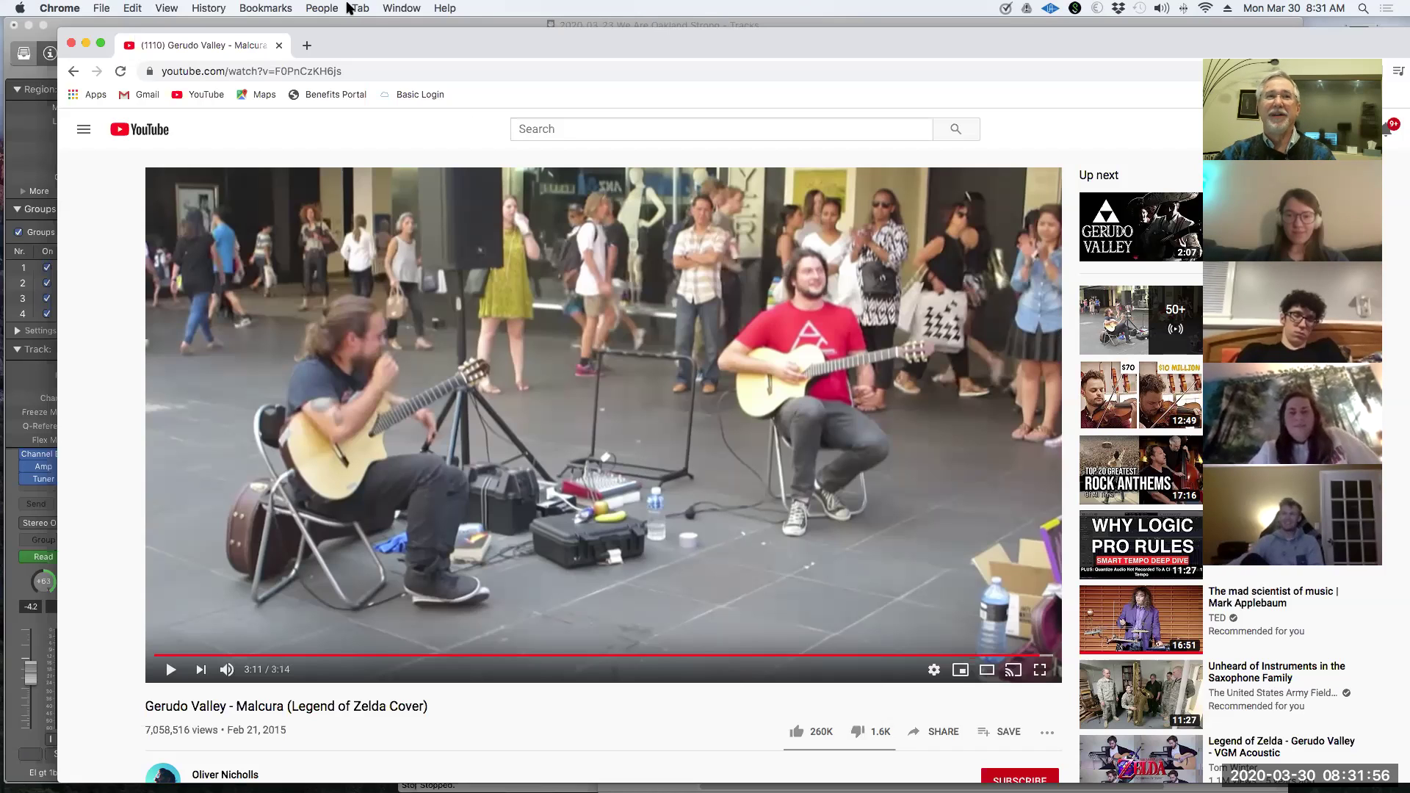
Step: Minimize the Chrome window and hide Logic Pro X to uncover the open Audacity projects
{"action": "key", "text": "super+m"}
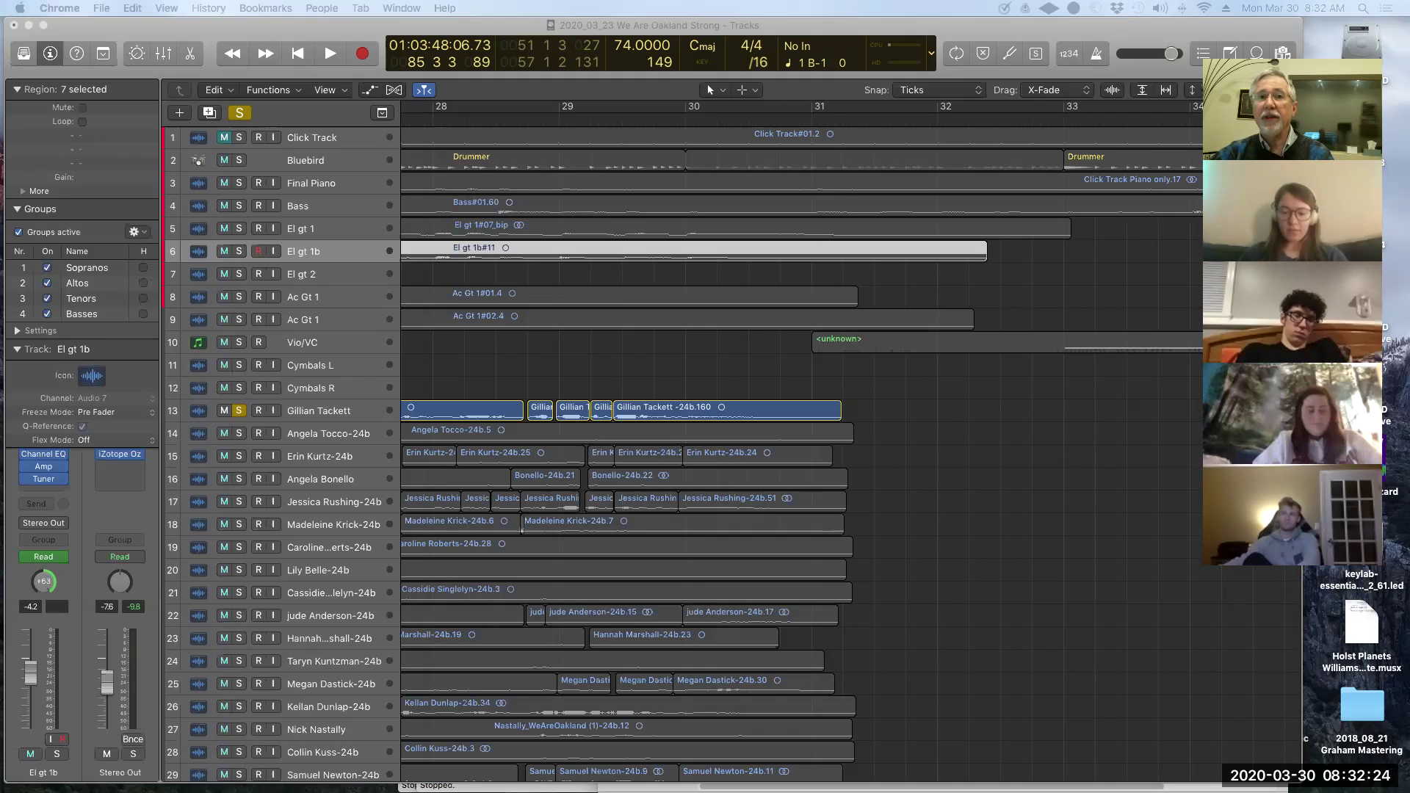
{"action": "left_click", "coordinate": [988, 24]}
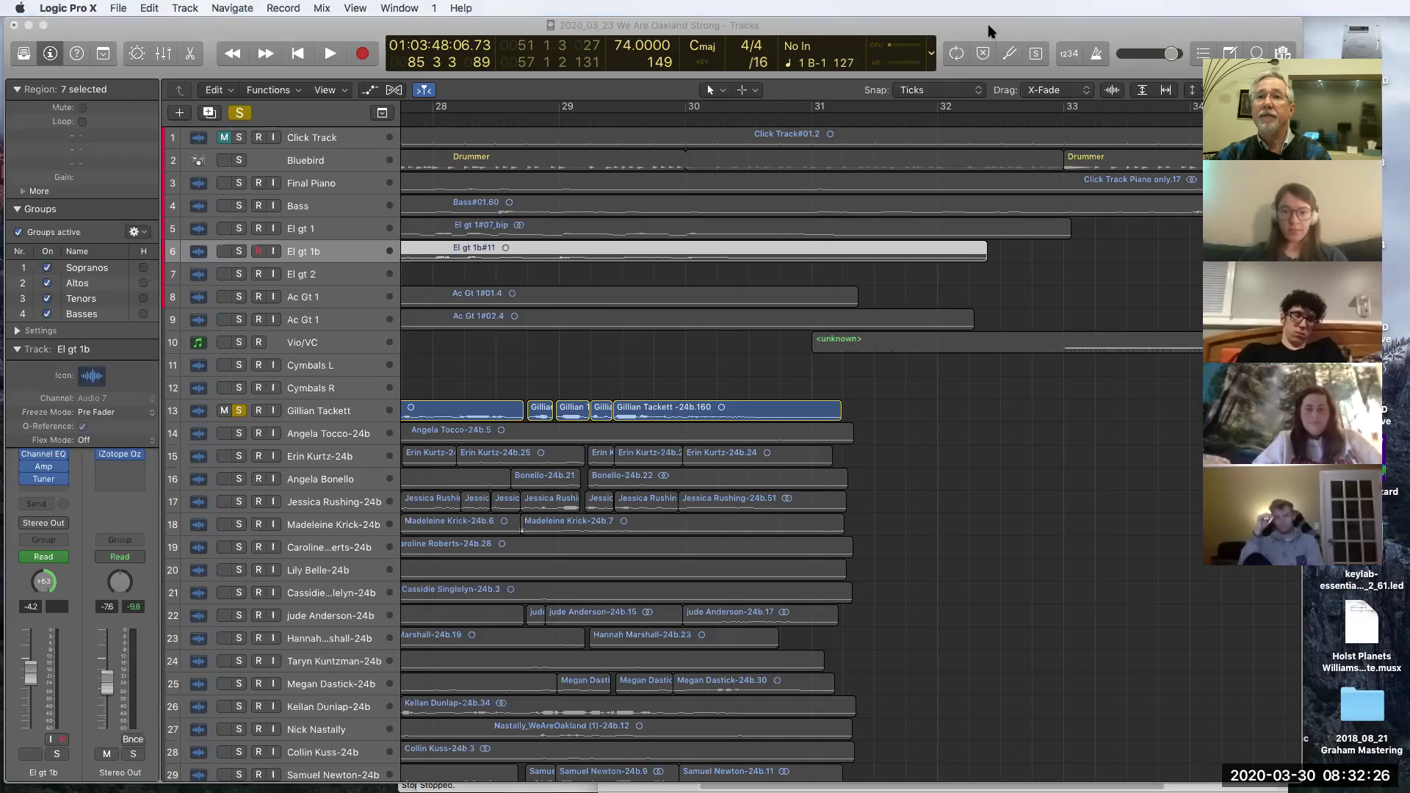
{"action": "key", "text": "super+h"}
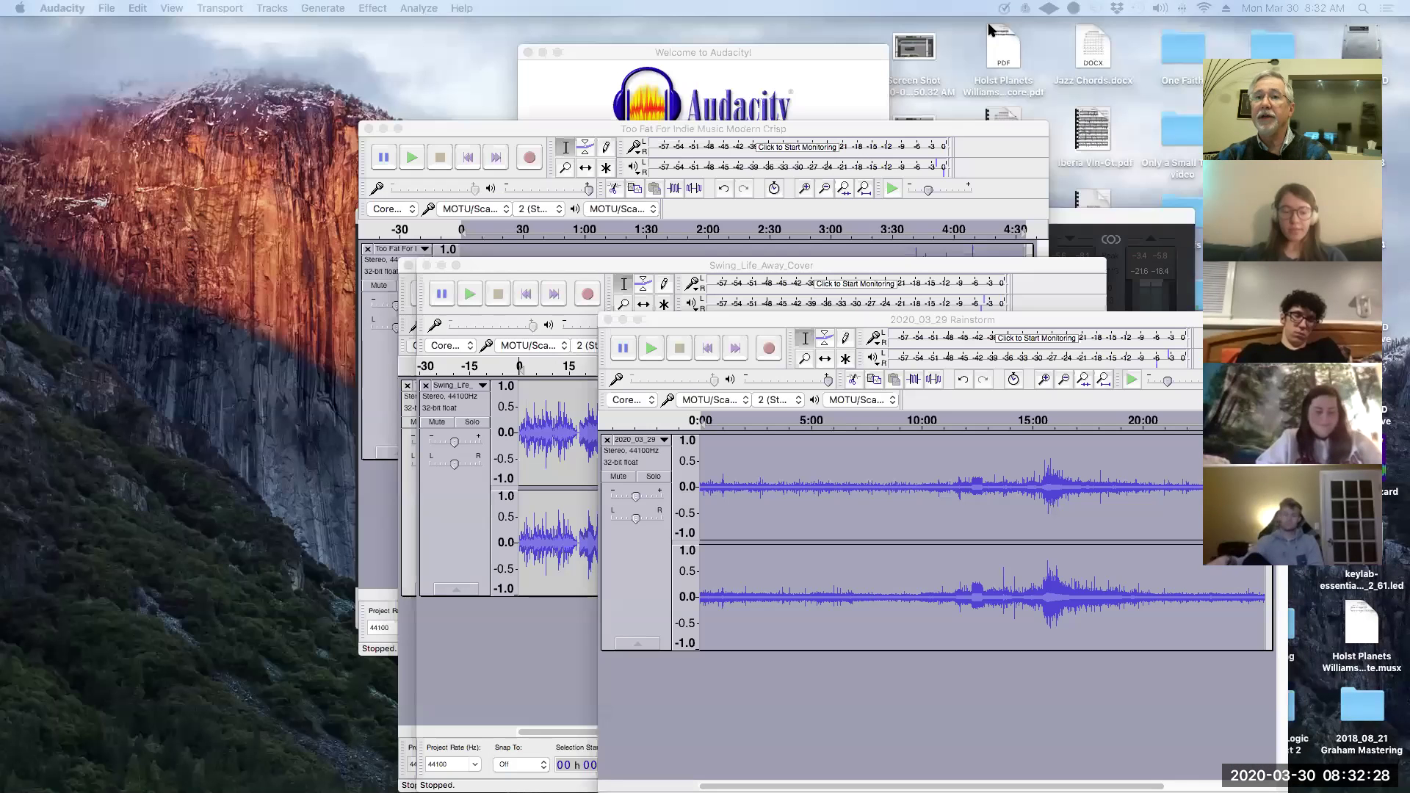
Step: Bring the Swing_Life_Away_Cover project to the front, move it clear of the other windows, and widen its window
{"action": "left_click", "coordinate": [764, 269]}
{"action": "left_click_drag", "start_coordinate": [765, 270], "coordinate": [465, 46]}
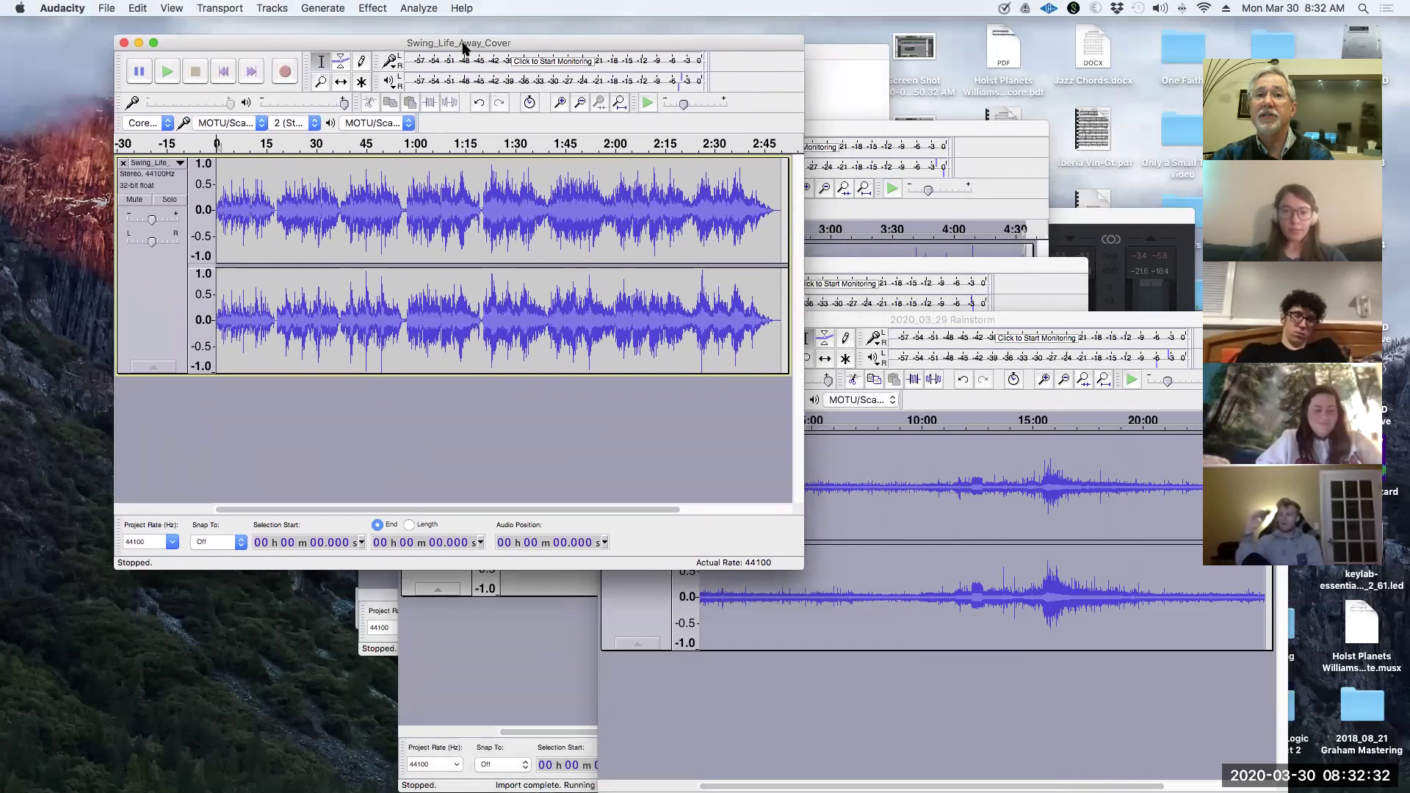
{"action": "left_click_drag", "start_coordinate": [834, 581], "coordinate": [1200, 596]}
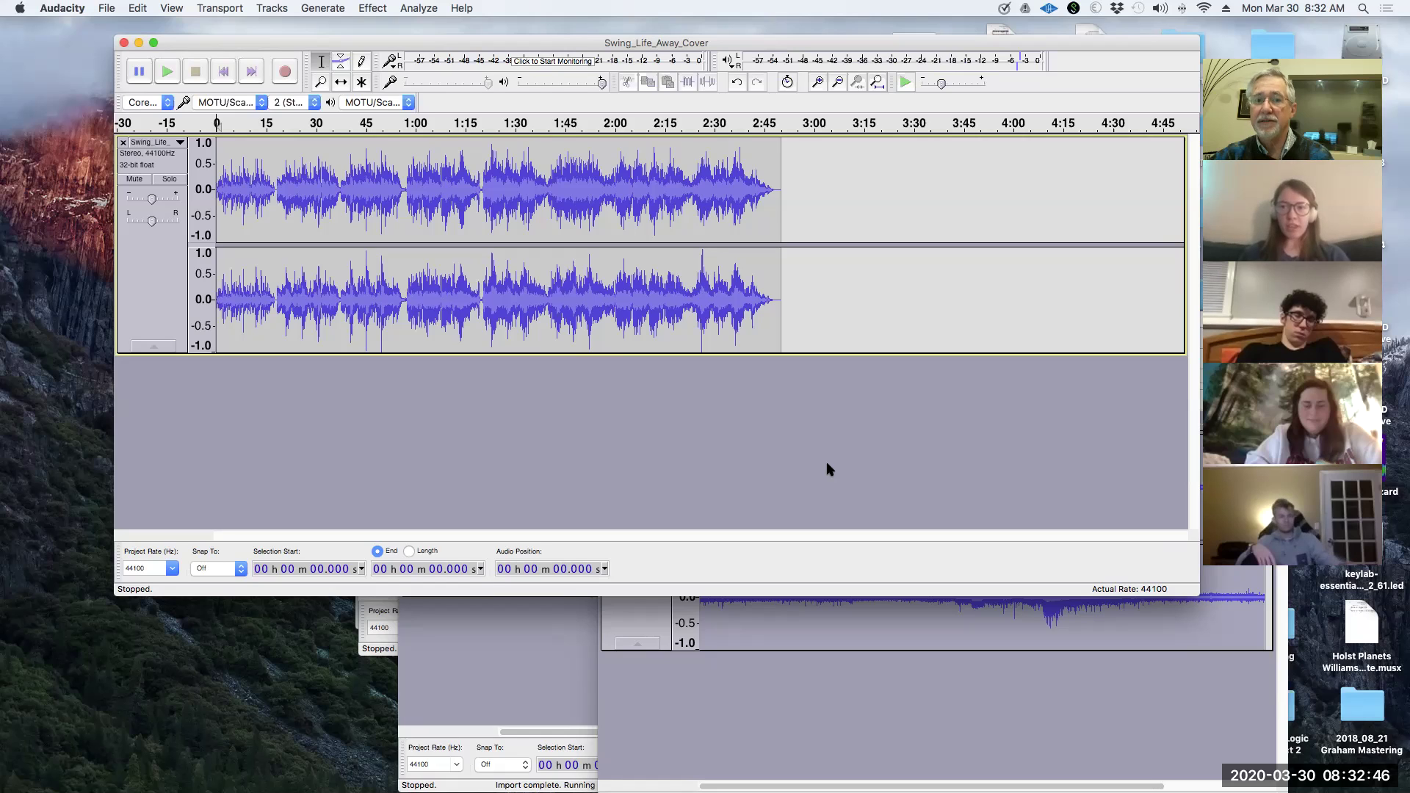
Step: Zoom in on the Swing_Life_Away_Cover waveform, play the track from the beginning, and zoom back out to its full length
{"action": "key", "text": "super+1"}
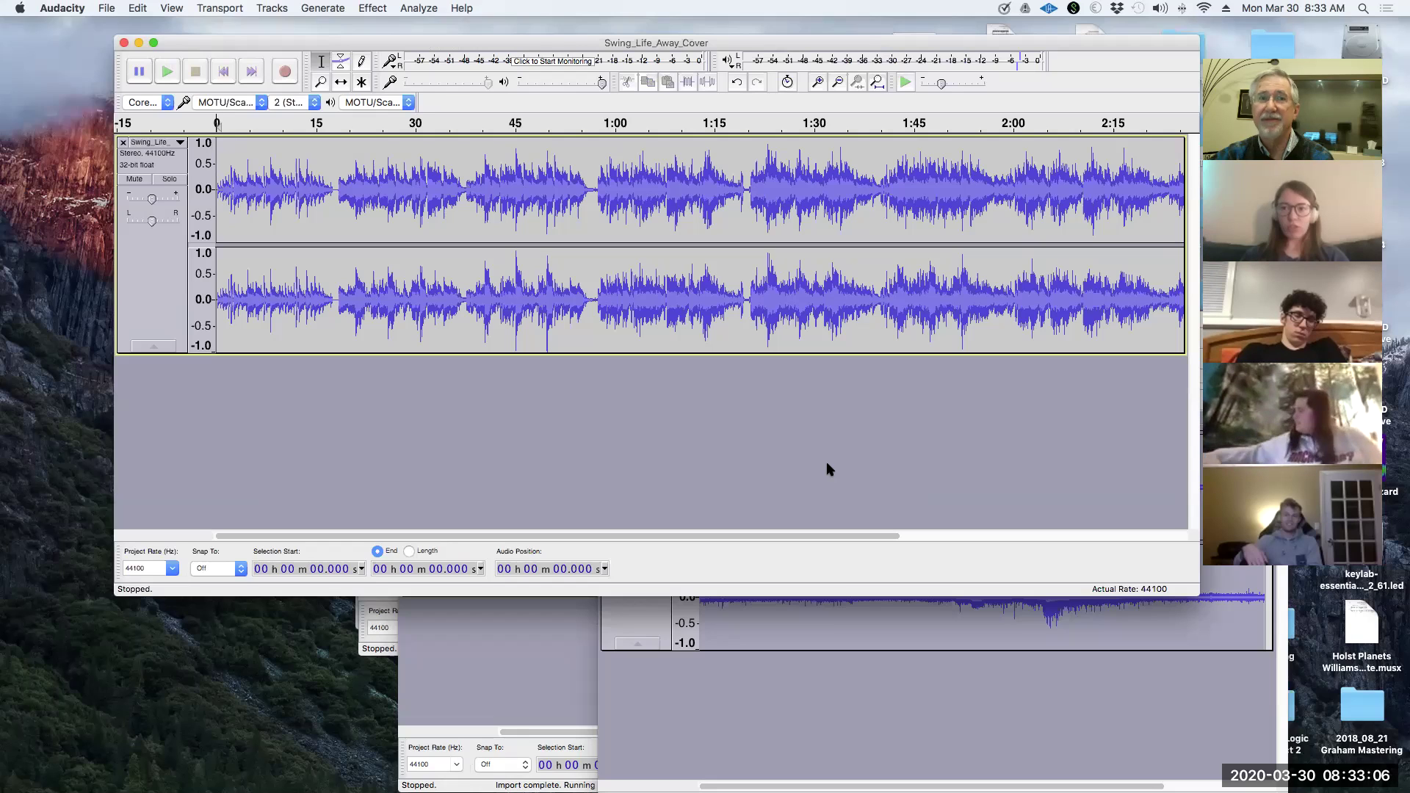
{"action": "left_click", "coordinate": [220, 123]}
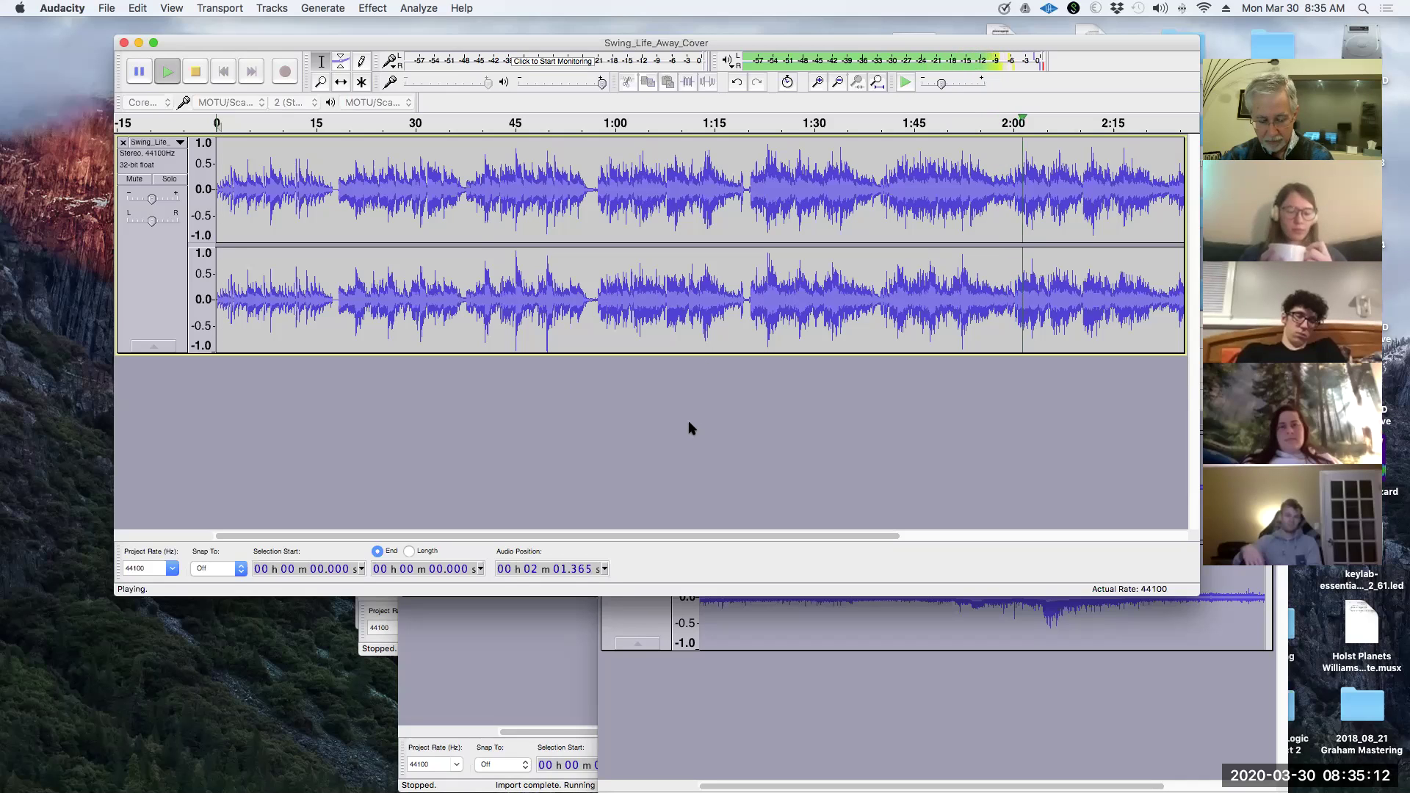
{"action": "key", "text": "super+3"}
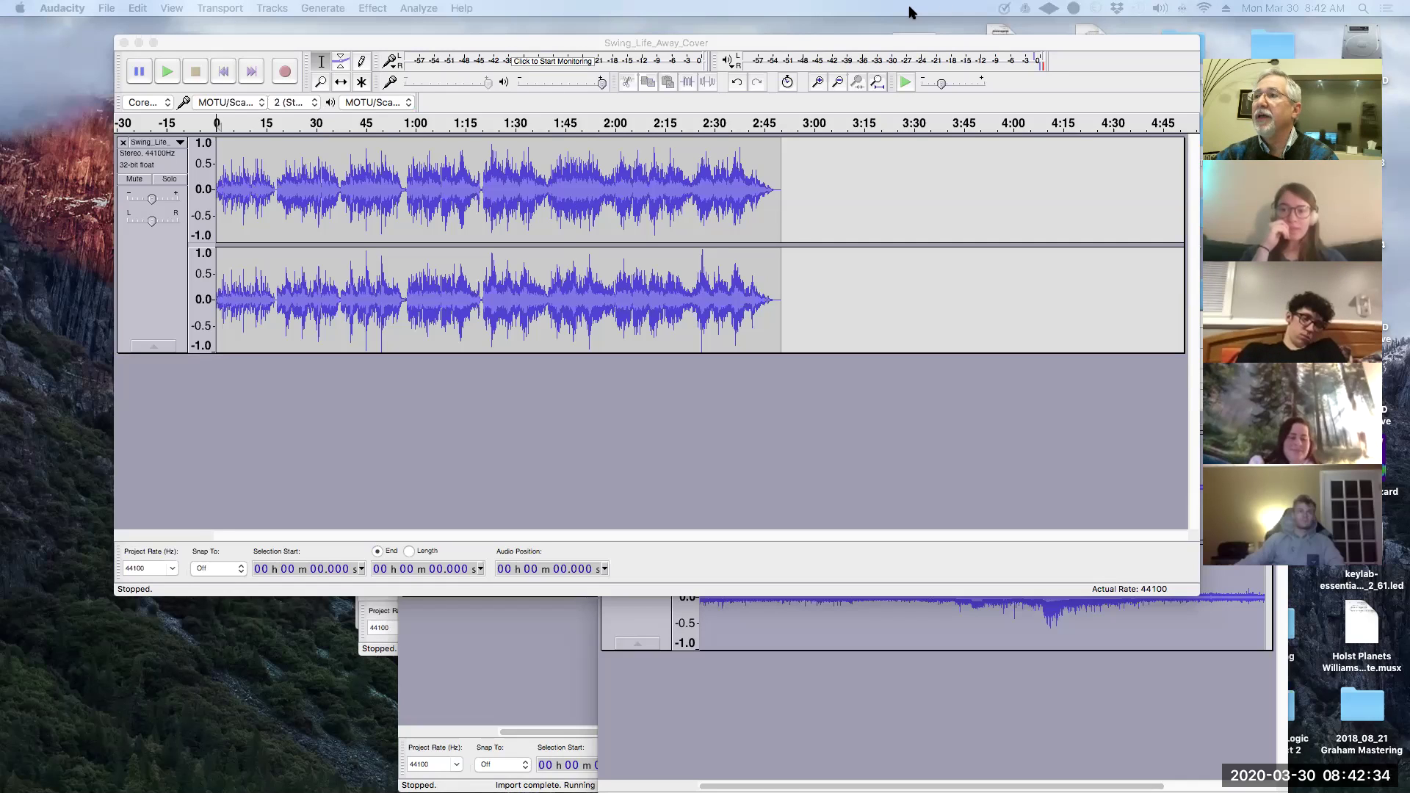
Step: Switch to the Chrome window showing the Mastering.pdf article
{"action": "key", "text": "super+Tab"}
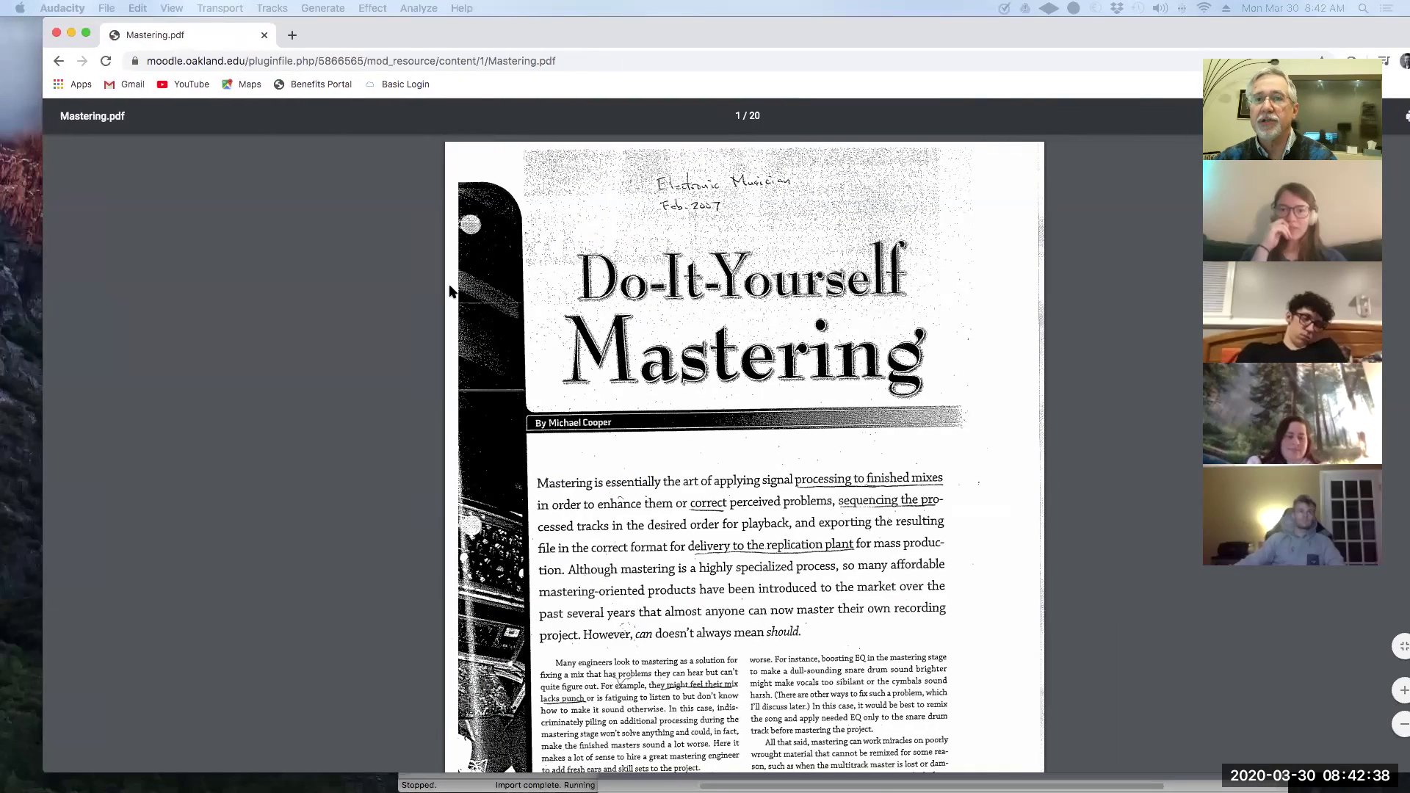
Step: Underline "might feel their mix lacks punch" on the article's first page and circle "consistent spectral balance" on its second page
{"action": "scroll", "coordinate": [450, 291], "scroll_direction": "down", "scroll_amount": 3}
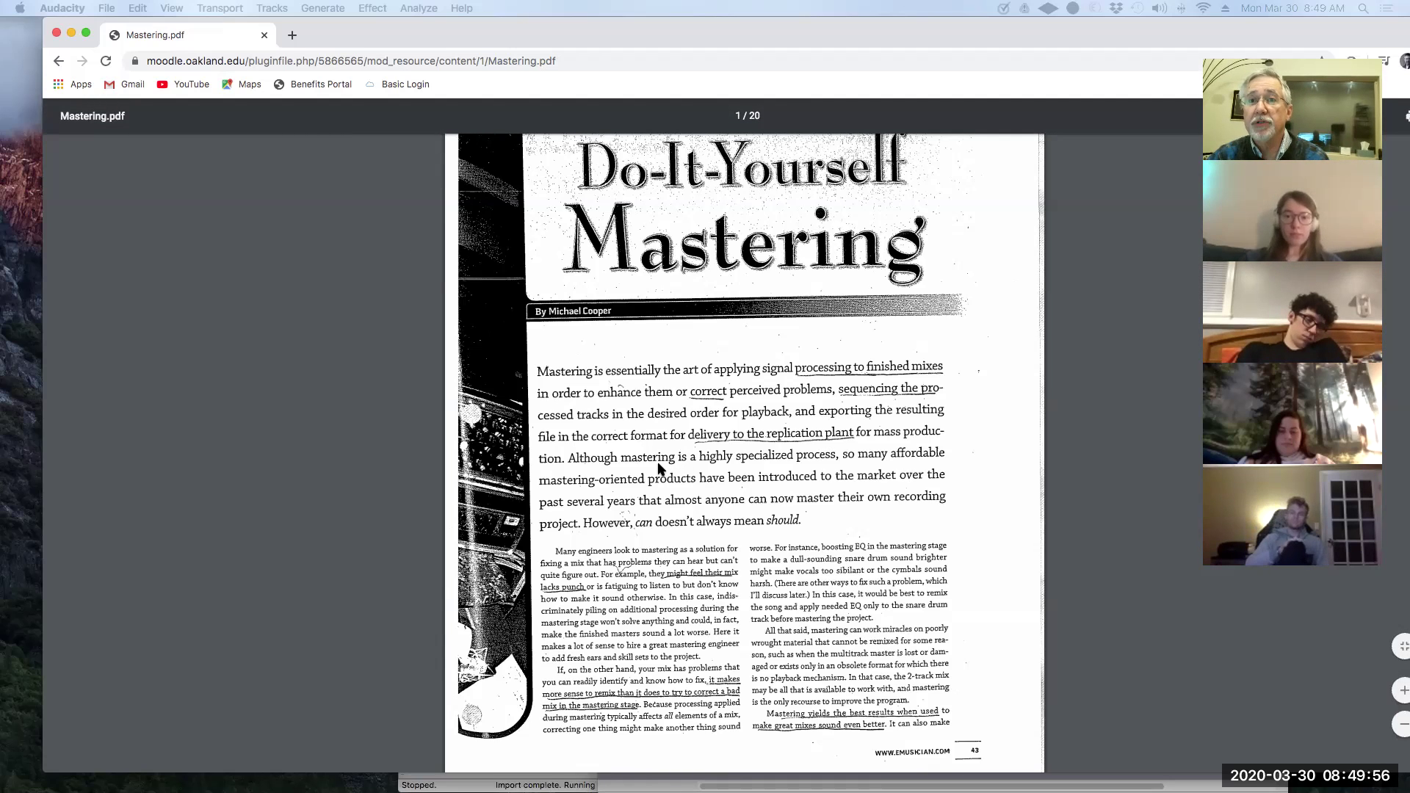
{"action": "scroll", "coordinate": [663, 468], "scroll_direction": "down", "scroll_amount": 1}
{"action": "scroll", "coordinate": [663, 468], "scroll_direction": "down", "scroll_amount": 5}
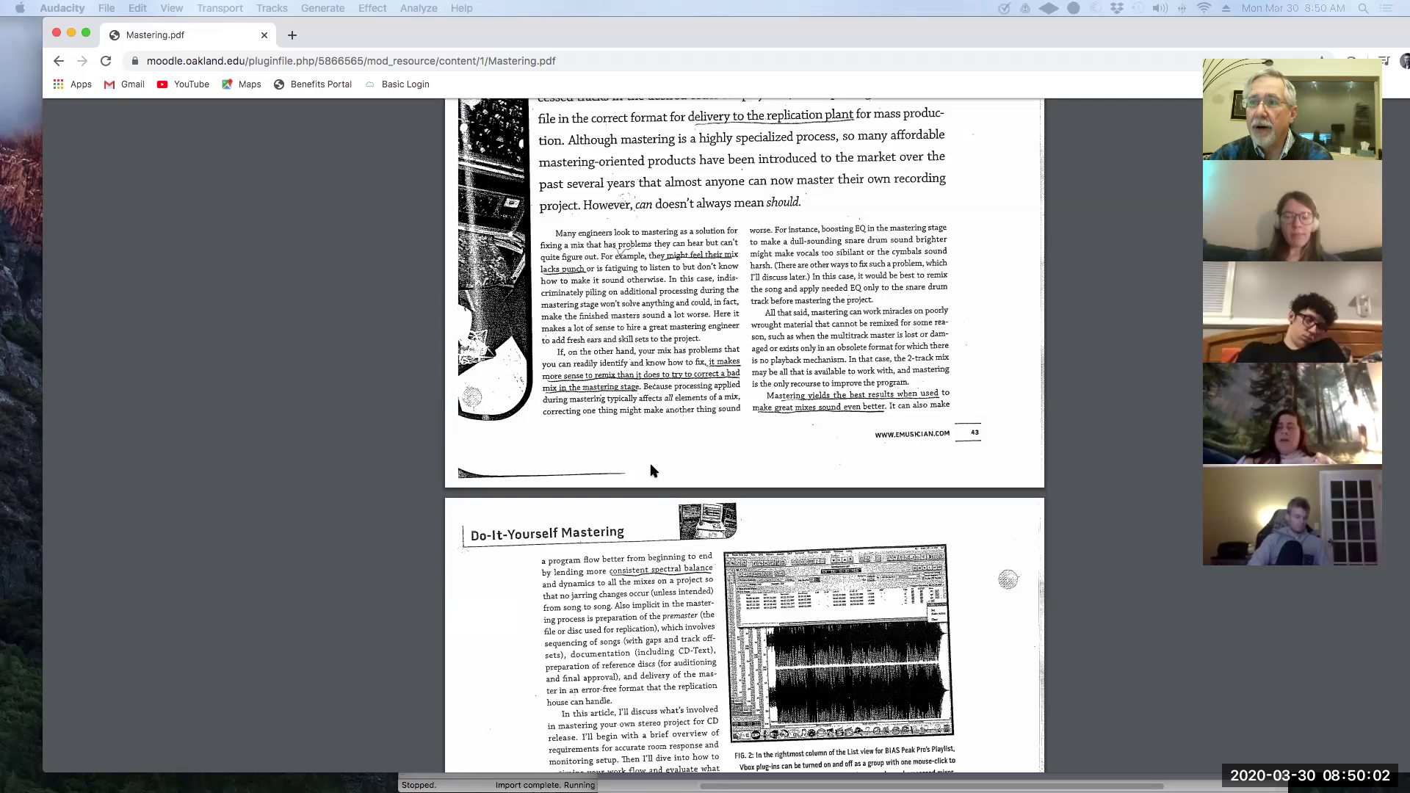
{"action": "scroll", "coordinate": [656, 471], "scroll_direction": "down", "scroll_amount": 1}
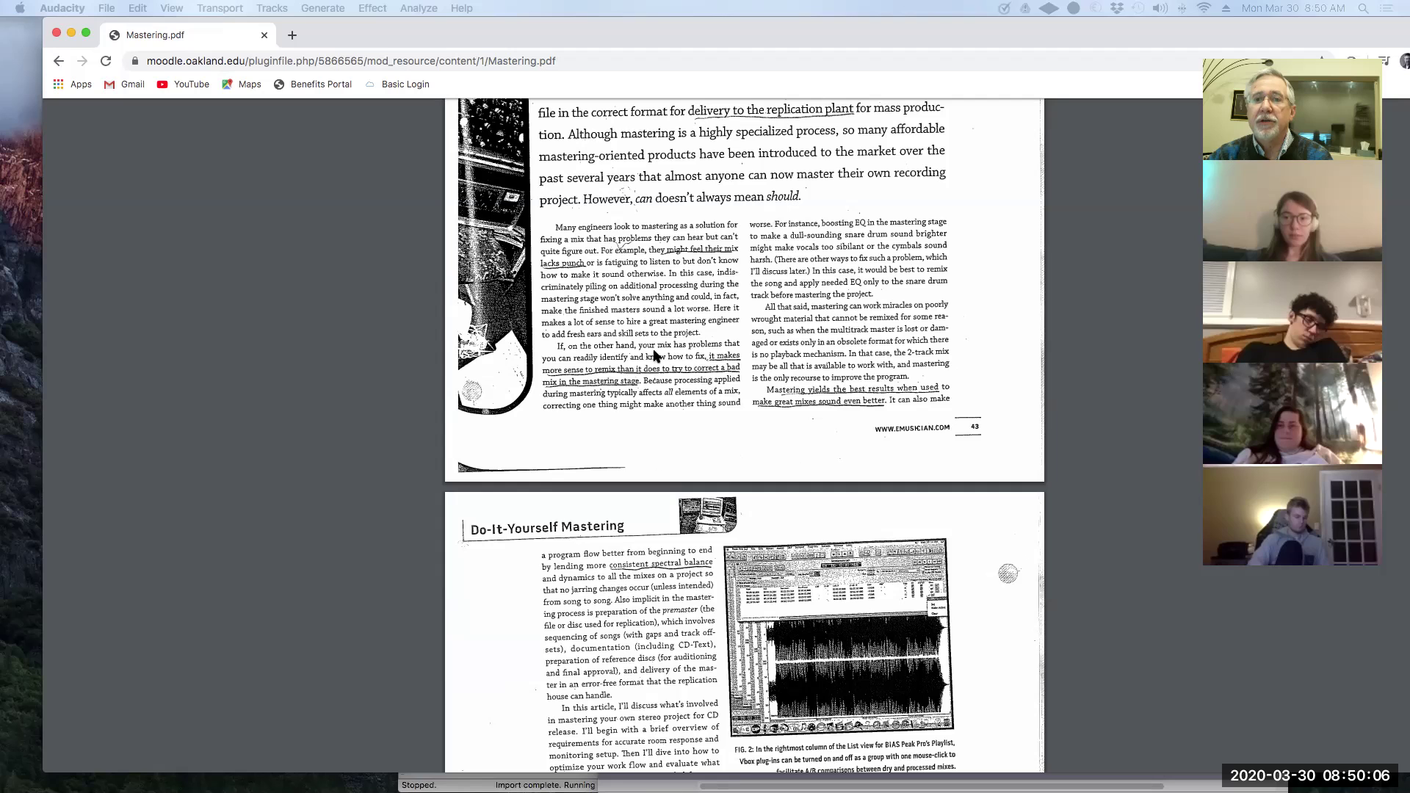
{"action": "left_click", "coordinate": [735, 402]}
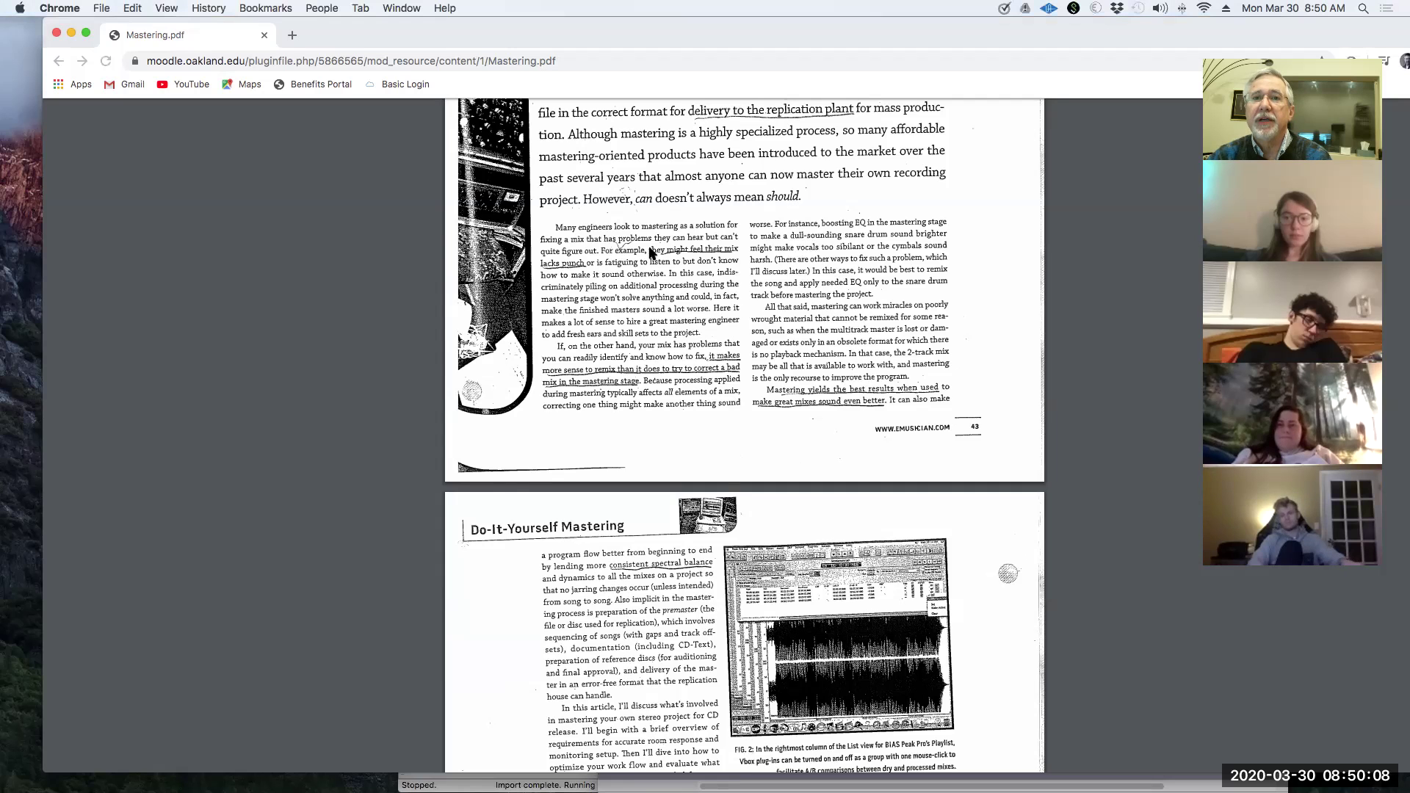
{"action": "mouse_move", "coordinate": [658, 254]}
{"action": "left_mouse_down"}
{"action": "mouse_move", "coordinate": [724, 254]}
{"action": "mouse_move", "coordinate": [699, 260]}
{"action": "left_mouse_up"}
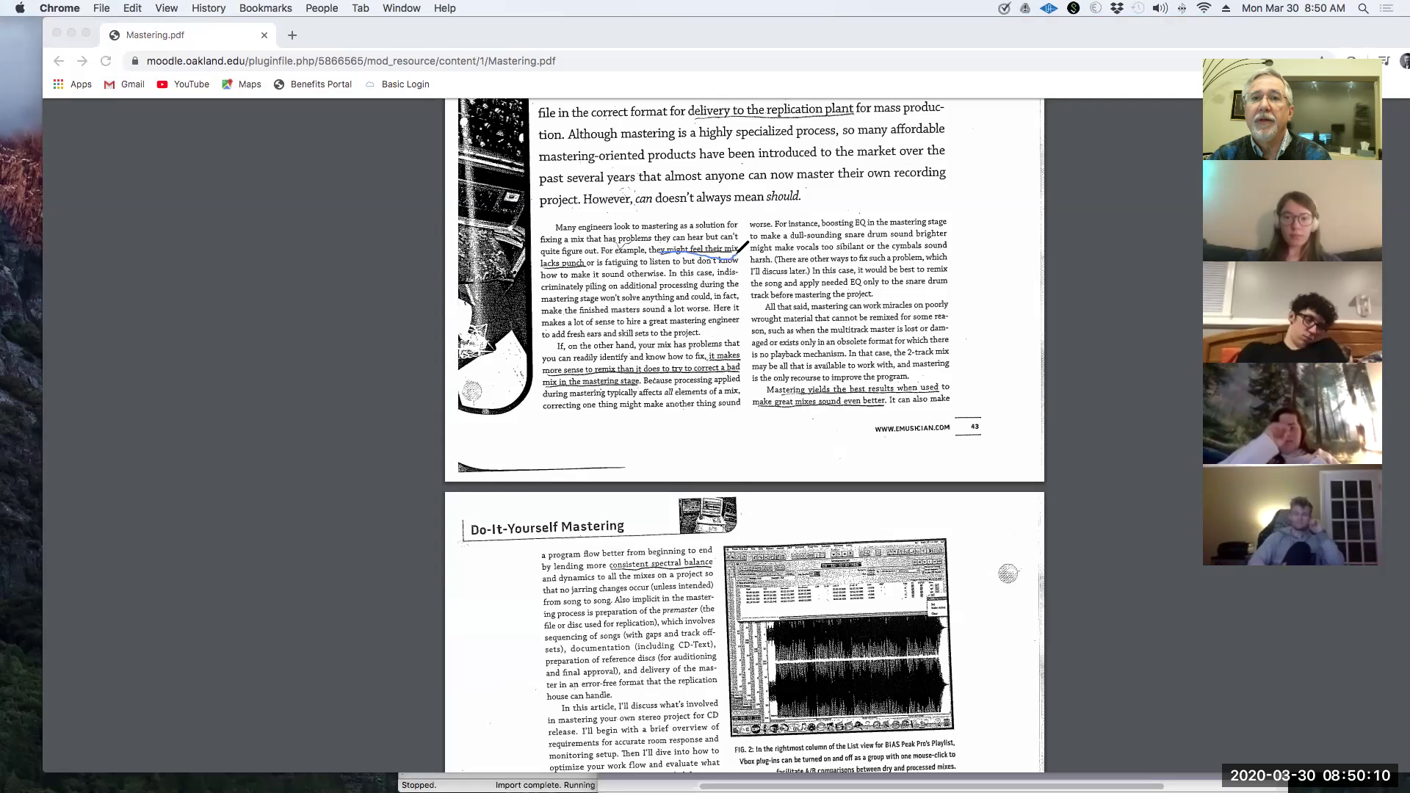
{"action": "left_click_drag", "start_coordinate": [551, 262], "coordinate": [588, 260]}
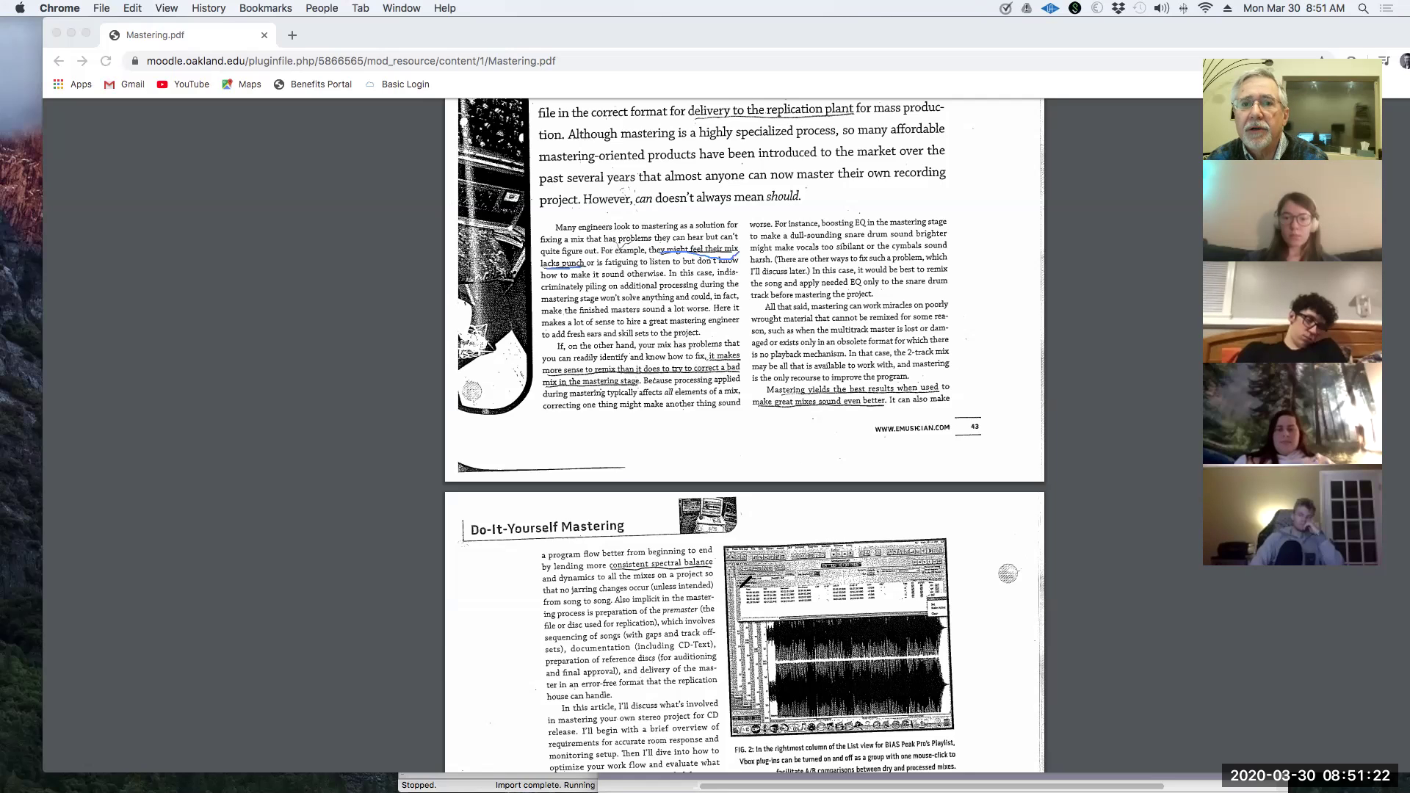
{"action": "mouse_move", "coordinate": [620, 569]}
{"action": "left_mouse_down"}
{"action": "mouse_move", "coordinate": [722, 568]}
{"action": "mouse_move", "coordinate": [686, 547]}
{"action": "mouse_move", "coordinate": [614, 550]}
{"action": "mouse_move", "coordinate": [597, 562]}
{"action": "mouse_move", "coordinate": [614, 570]}
{"action": "left_mouse_up"}
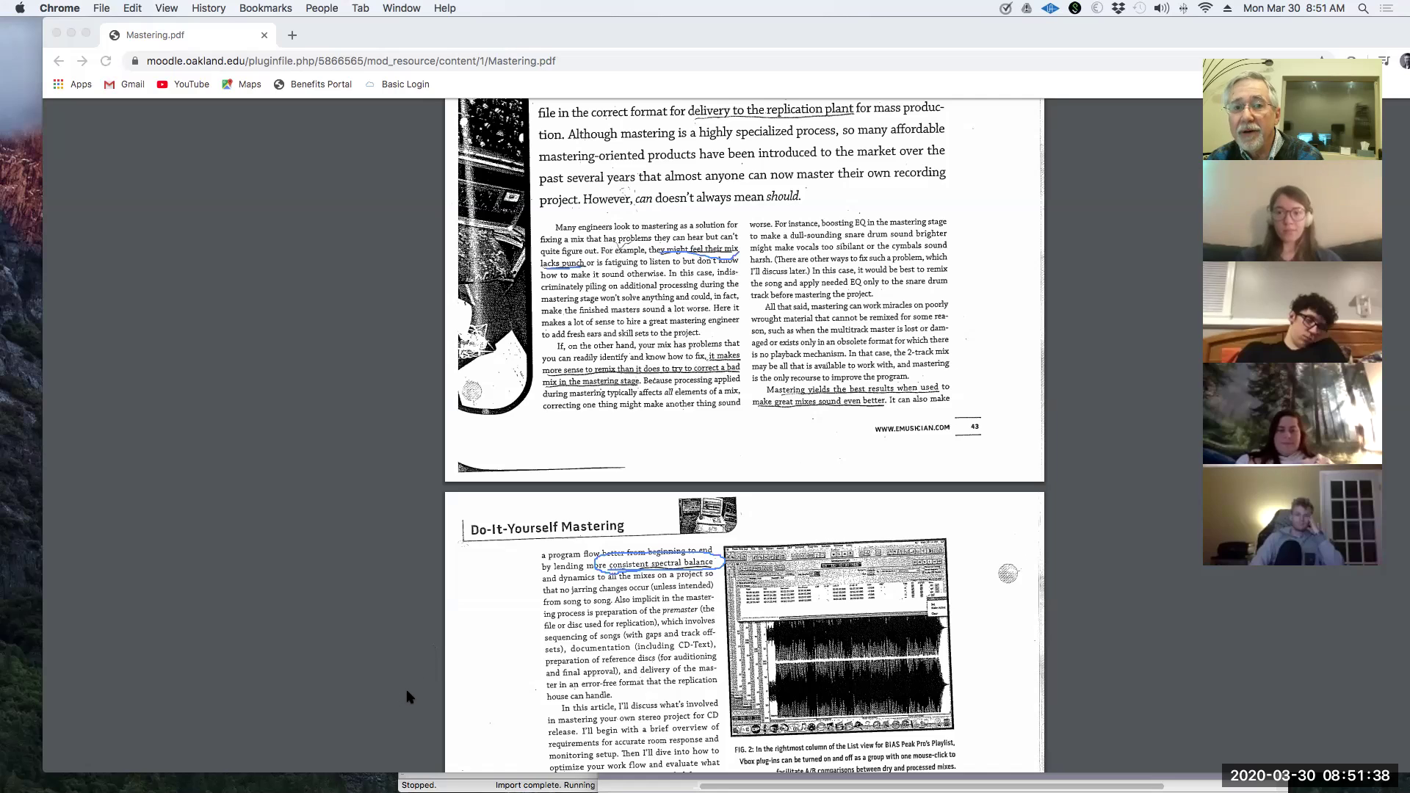
Step: Skim the mastering article from its second page through "Go to Your Room", "Get with the Program" and "Drag-and-Drop" to "Avoiding Blind Alleys"
{"action": "scroll", "coordinate": [496, 647], "scroll_direction": "down", "scroll_amount": 5}
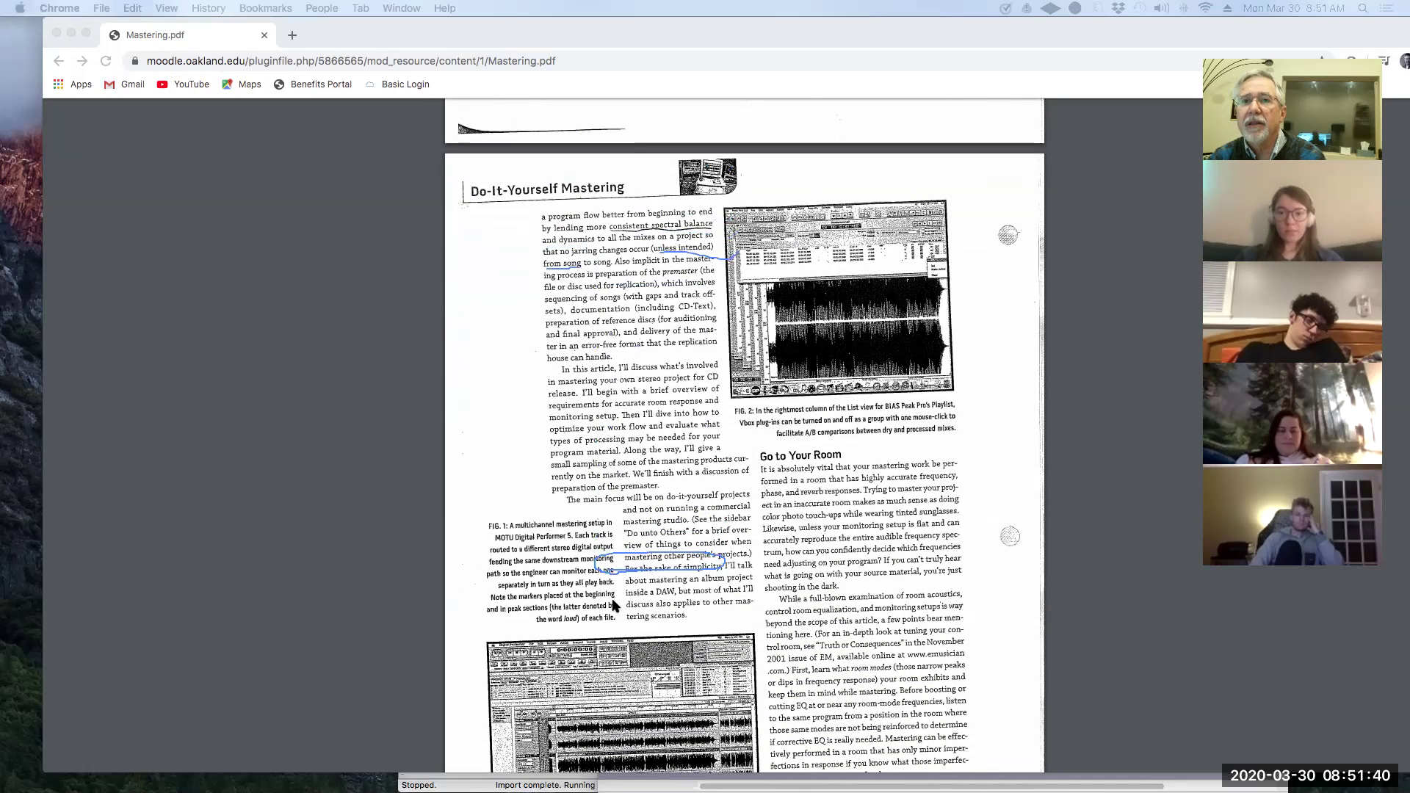
{"action": "scroll", "coordinate": [614, 605], "scroll_direction": "down", "scroll_amount": 5}
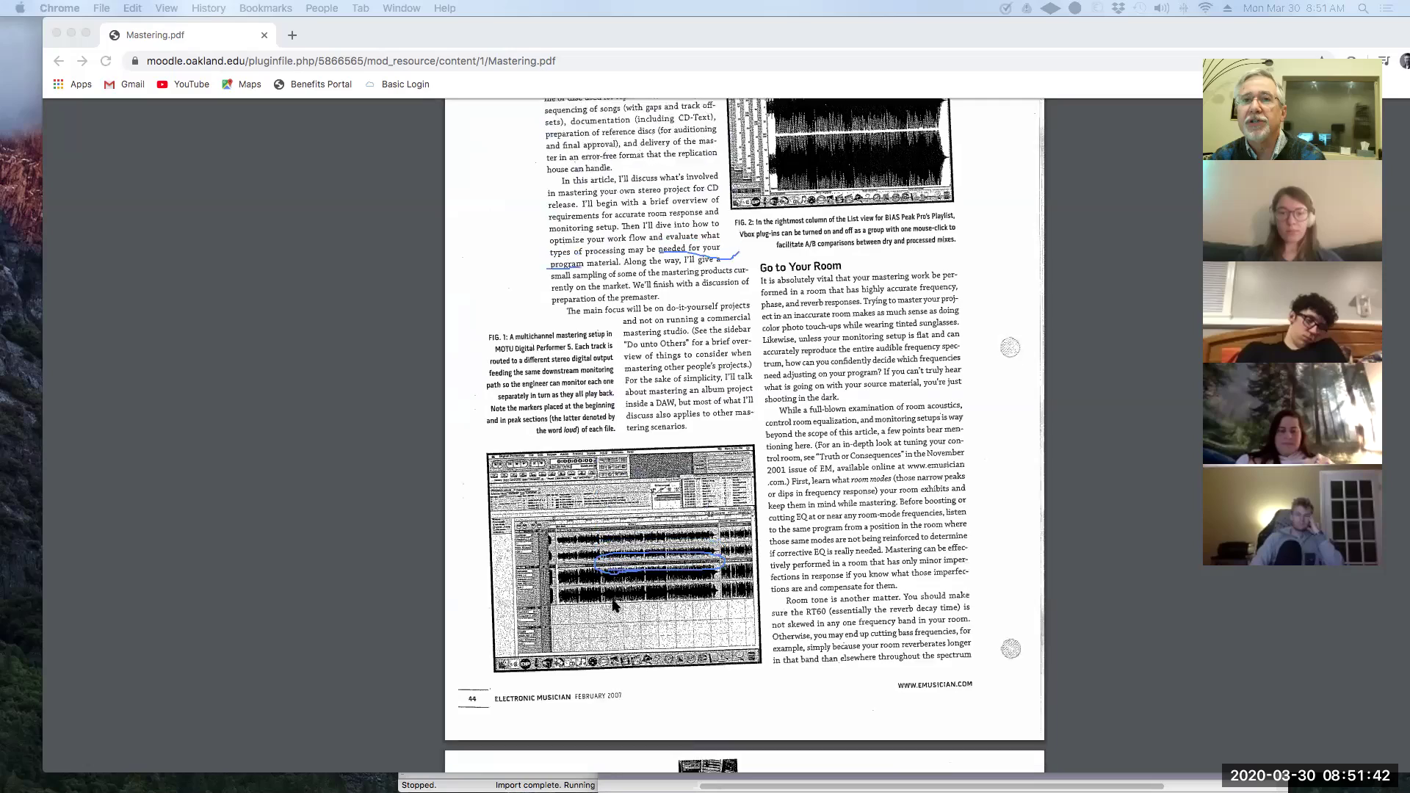
{"action": "scroll", "coordinate": [614, 605], "scroll_direction": "up", "scroll_amount": 3}
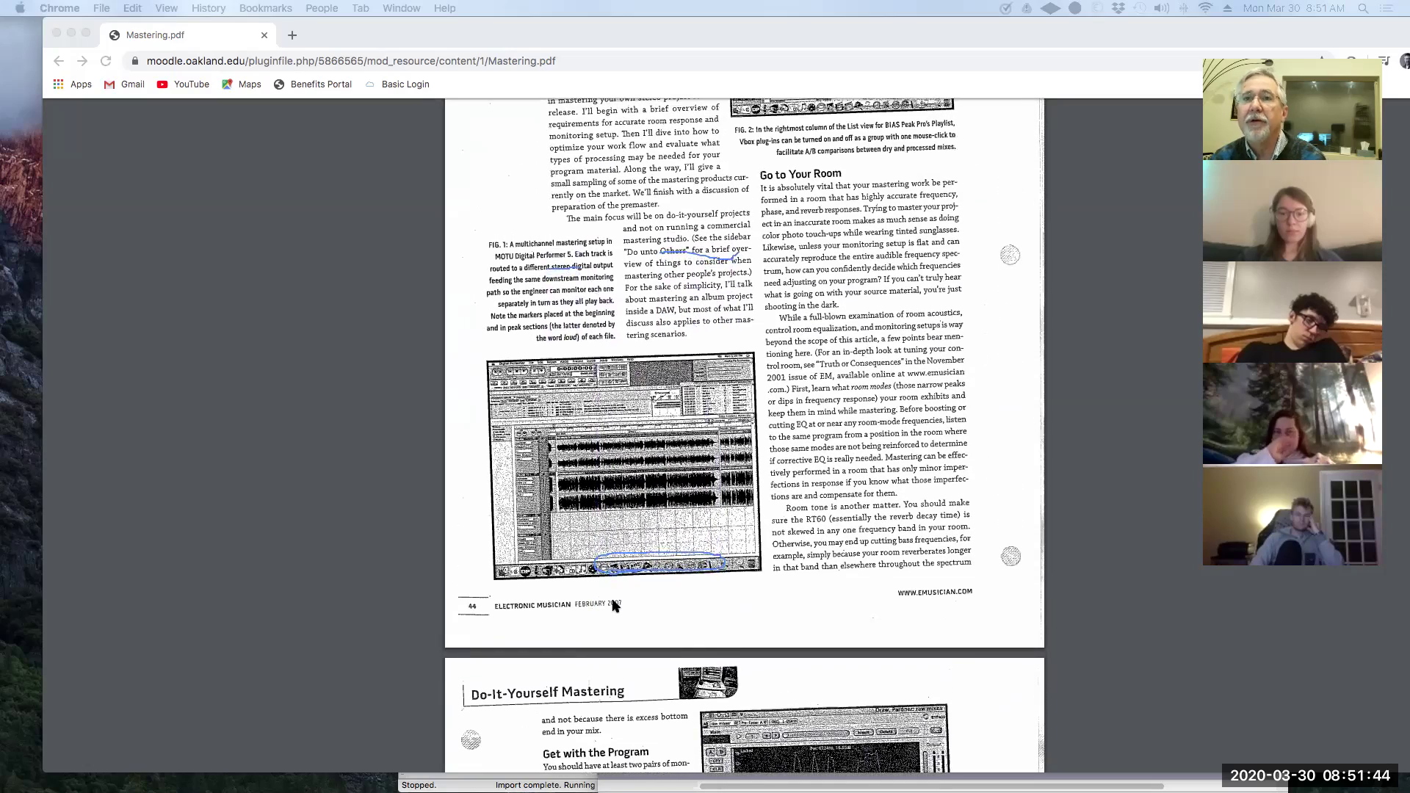
{"action": "scroll", "coordinate": [614, 606], "scroll_direction": "down", "scroll_amount": 7}
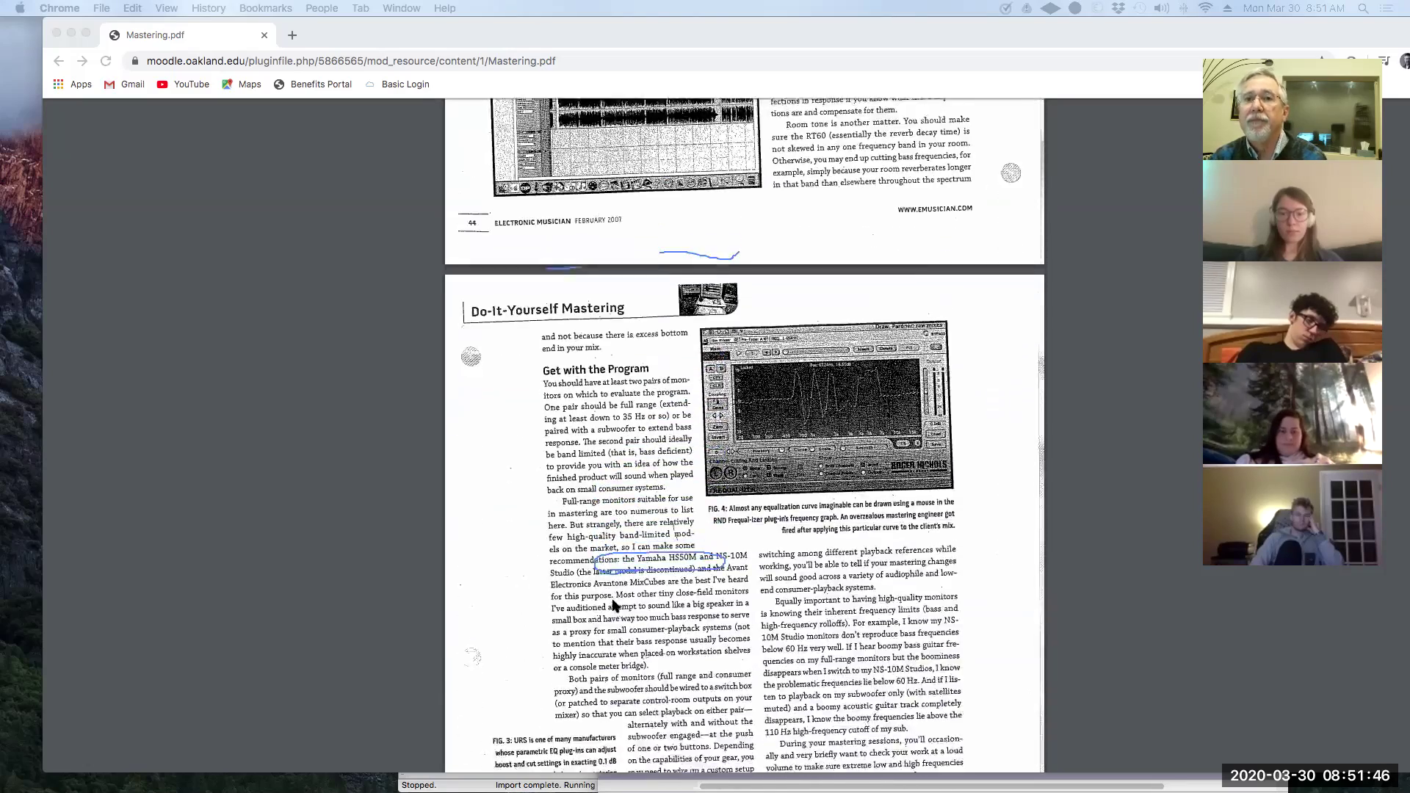
{"action": "scroll", "coordinate": [614, 605], "scroll_direction": "down", "scroll_amount": 3}
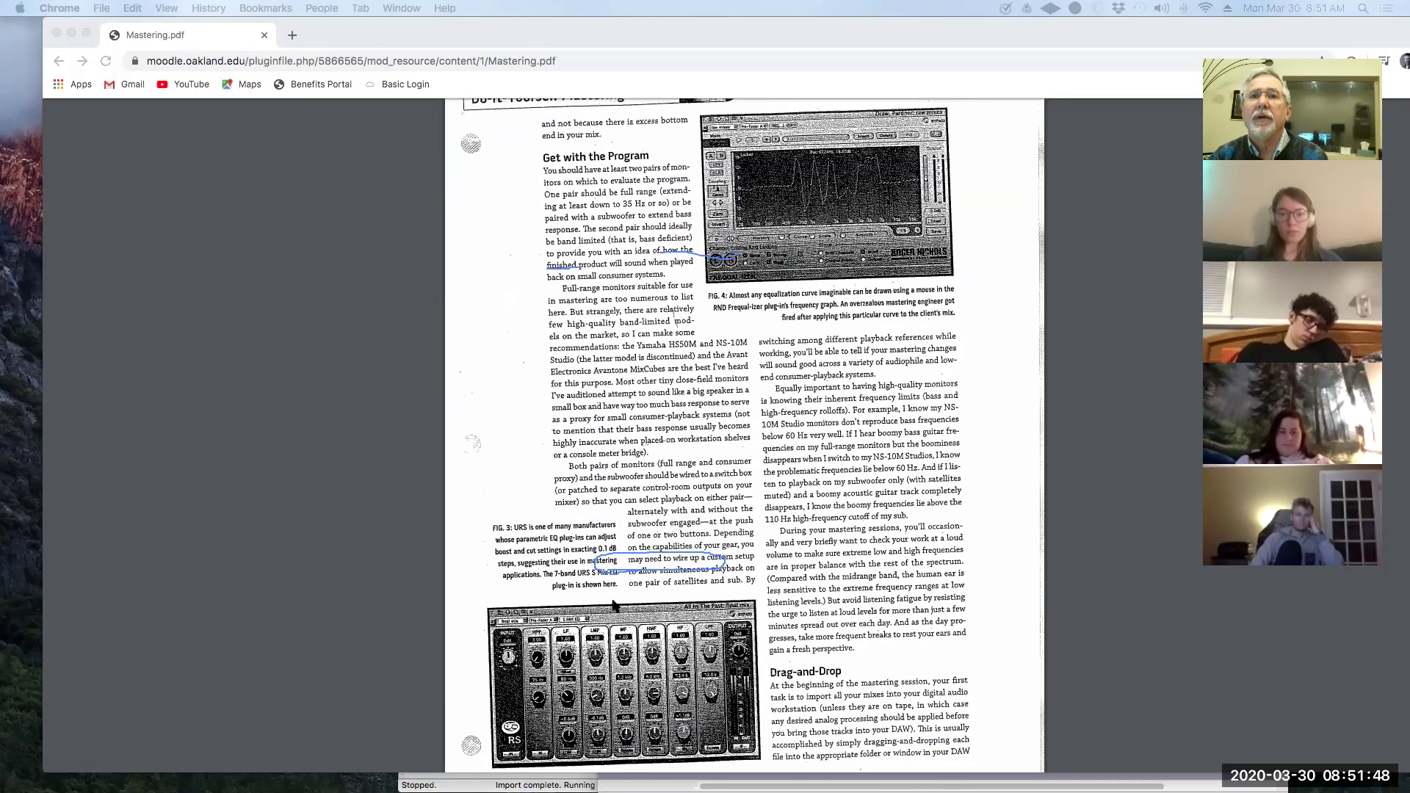
{"action": "scroll", "coordinate": [614, 605], "scroll_direction": "down", "scroll_amount": 1}
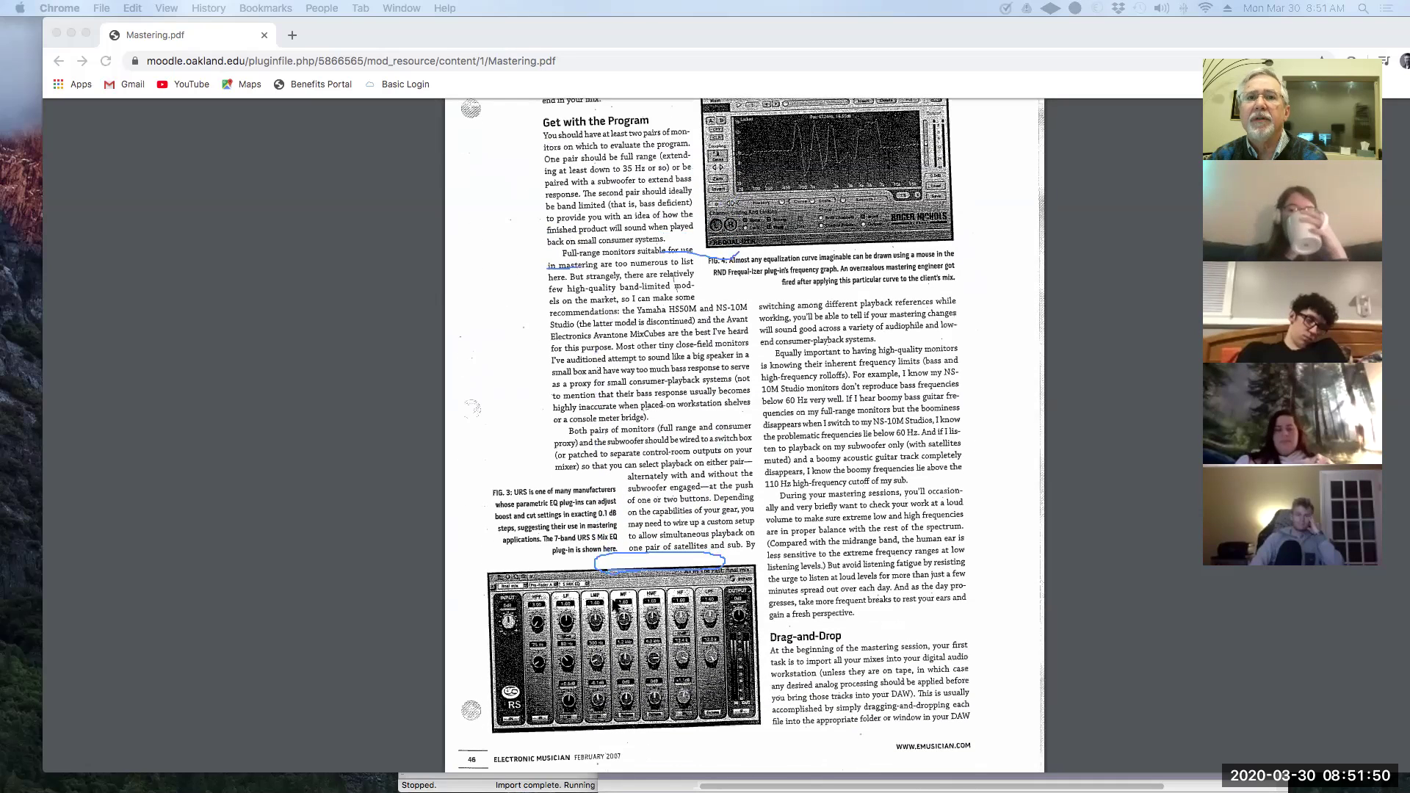
{"action": "scroll", "coordinate": [614, 605], "scroll_direction": "down", "scroll_amount": 6}
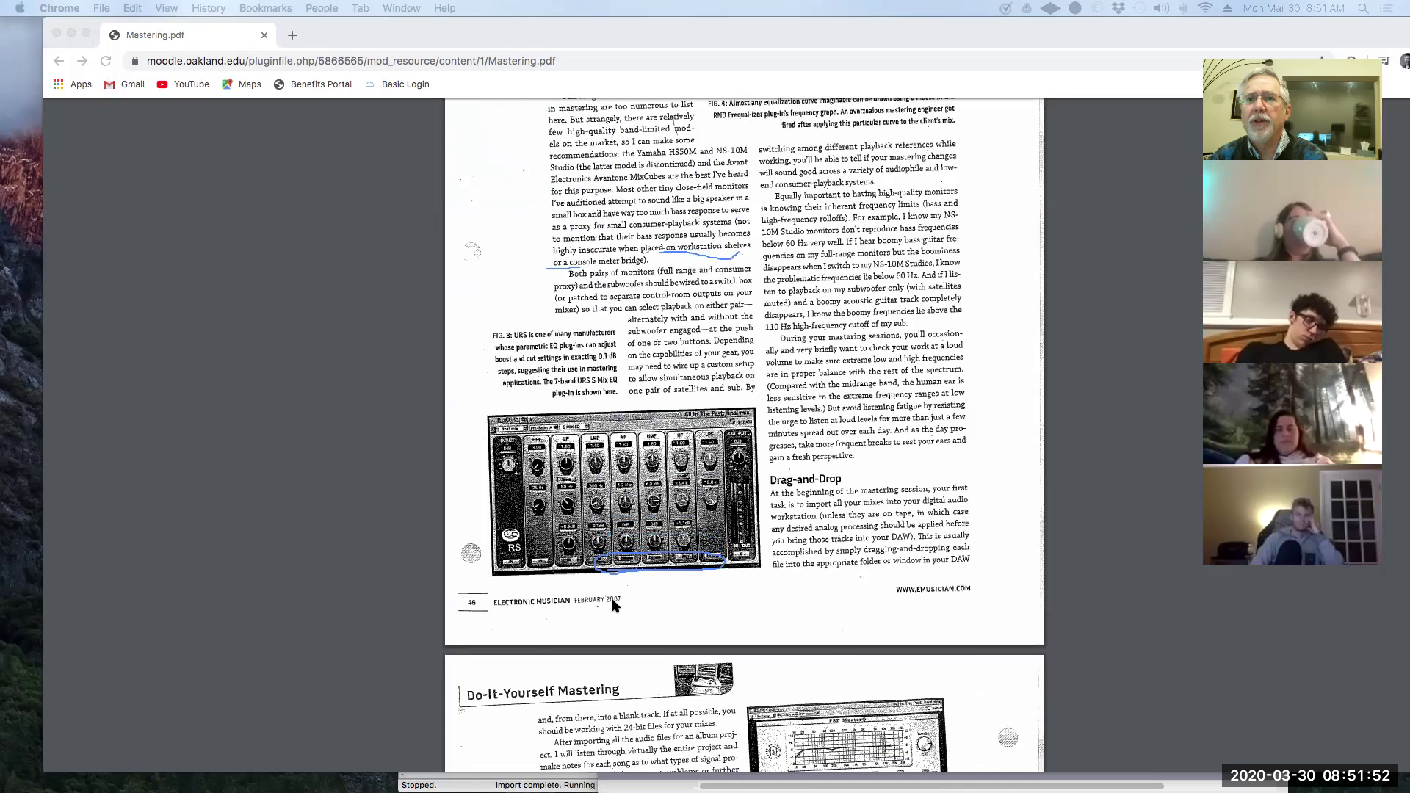
{"action": "scroll", "coordinate": [614, 605], "scroll_direction": "down", "scroll_amount": 4}
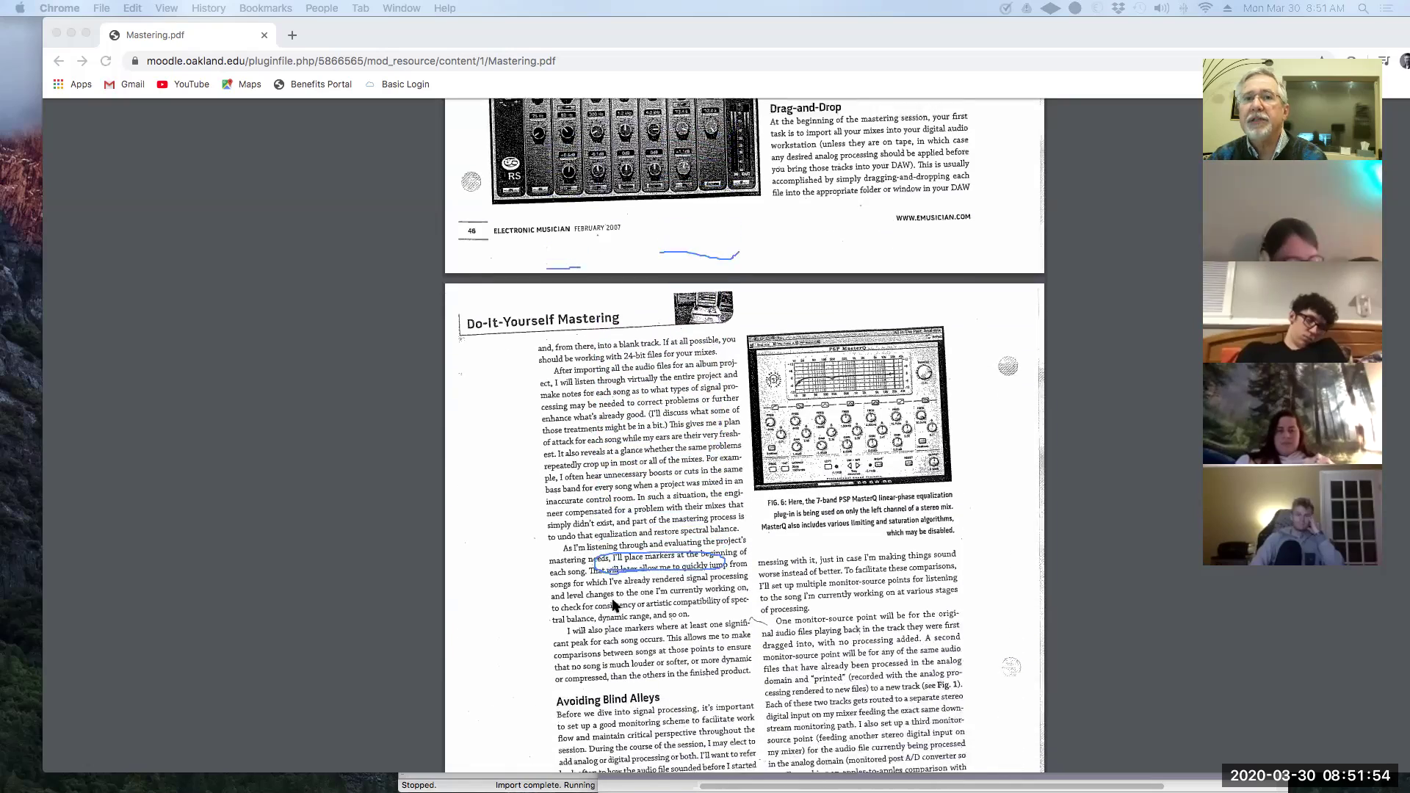
{"action": "scroll", "coordinate": [615, 606], "scroll_direction": "down", "scroll_amount": 2}
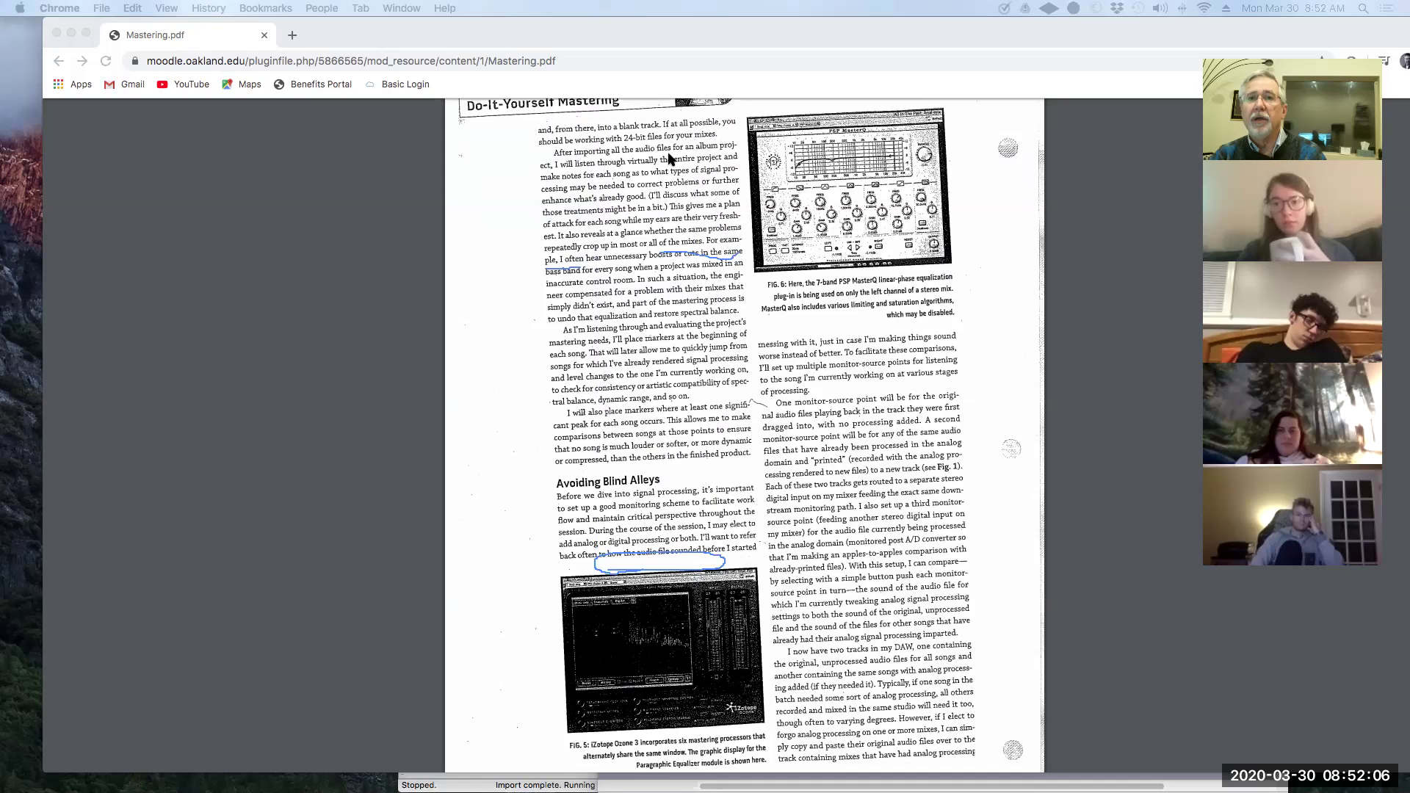
Step: Hide Chrome and close the Swing_Life_Away_Cover project in Audacity without saving its changes
{"action": "left_click", "coordinate": [341, 130]}
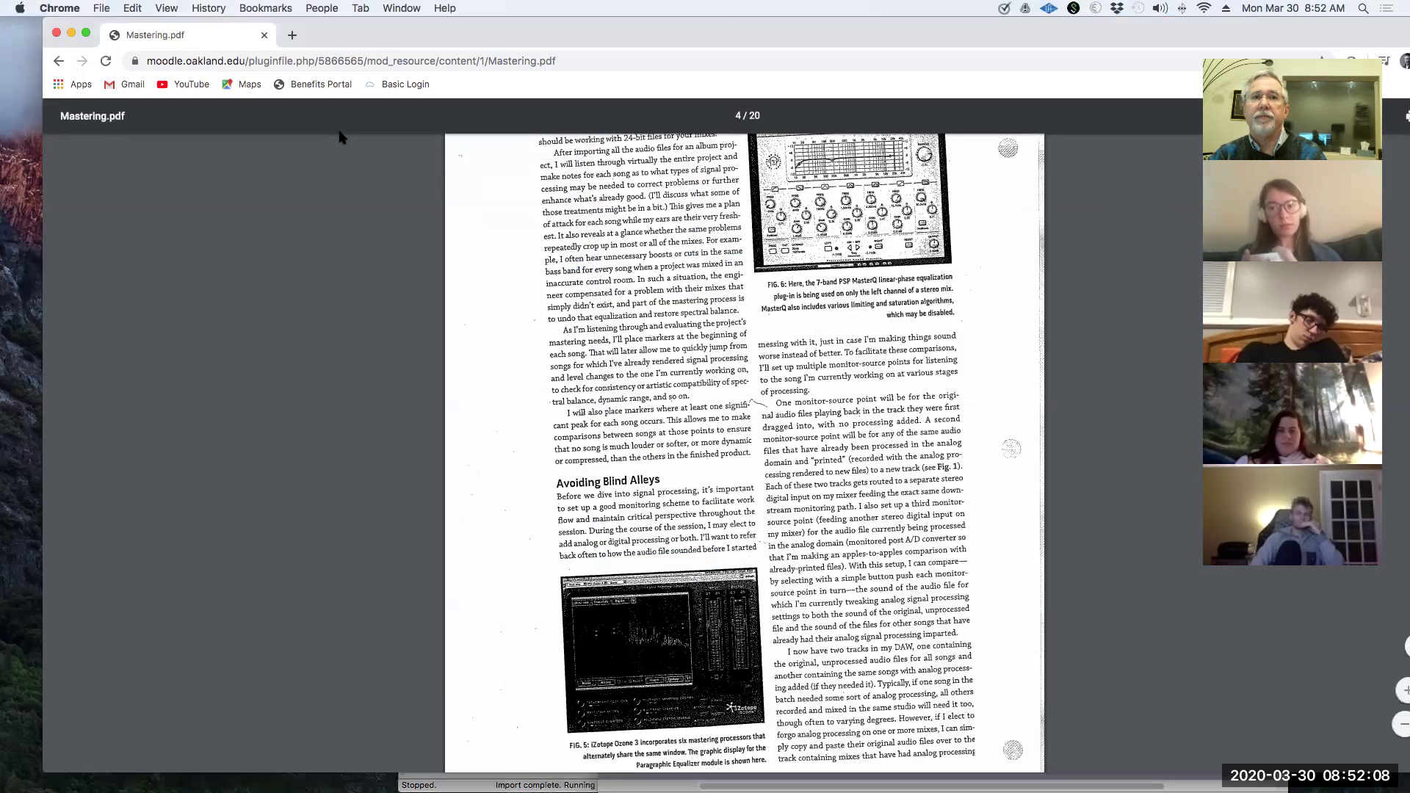
{"action": "key", "text": "super+h"}
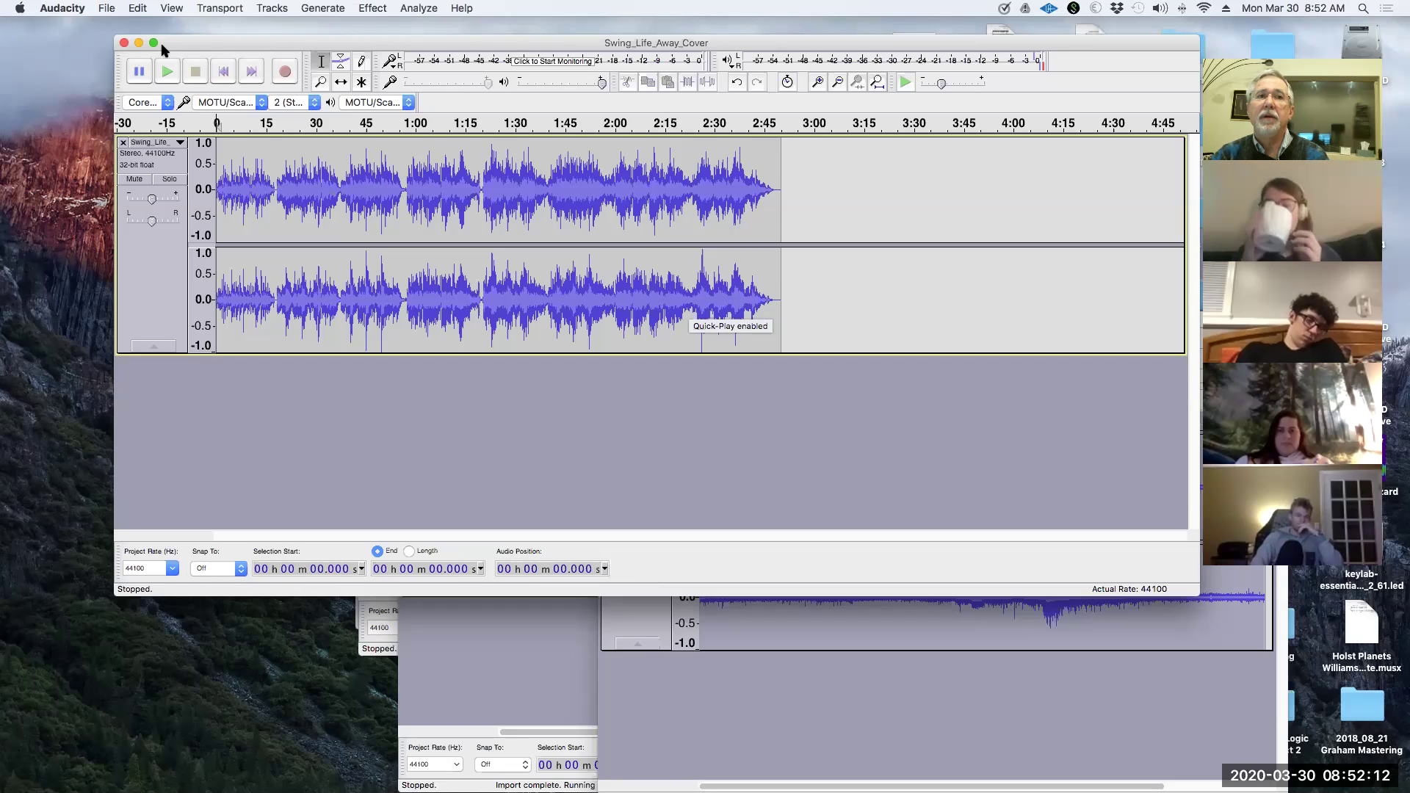
{"action": "left_click", "coordinate": [124, 43]}
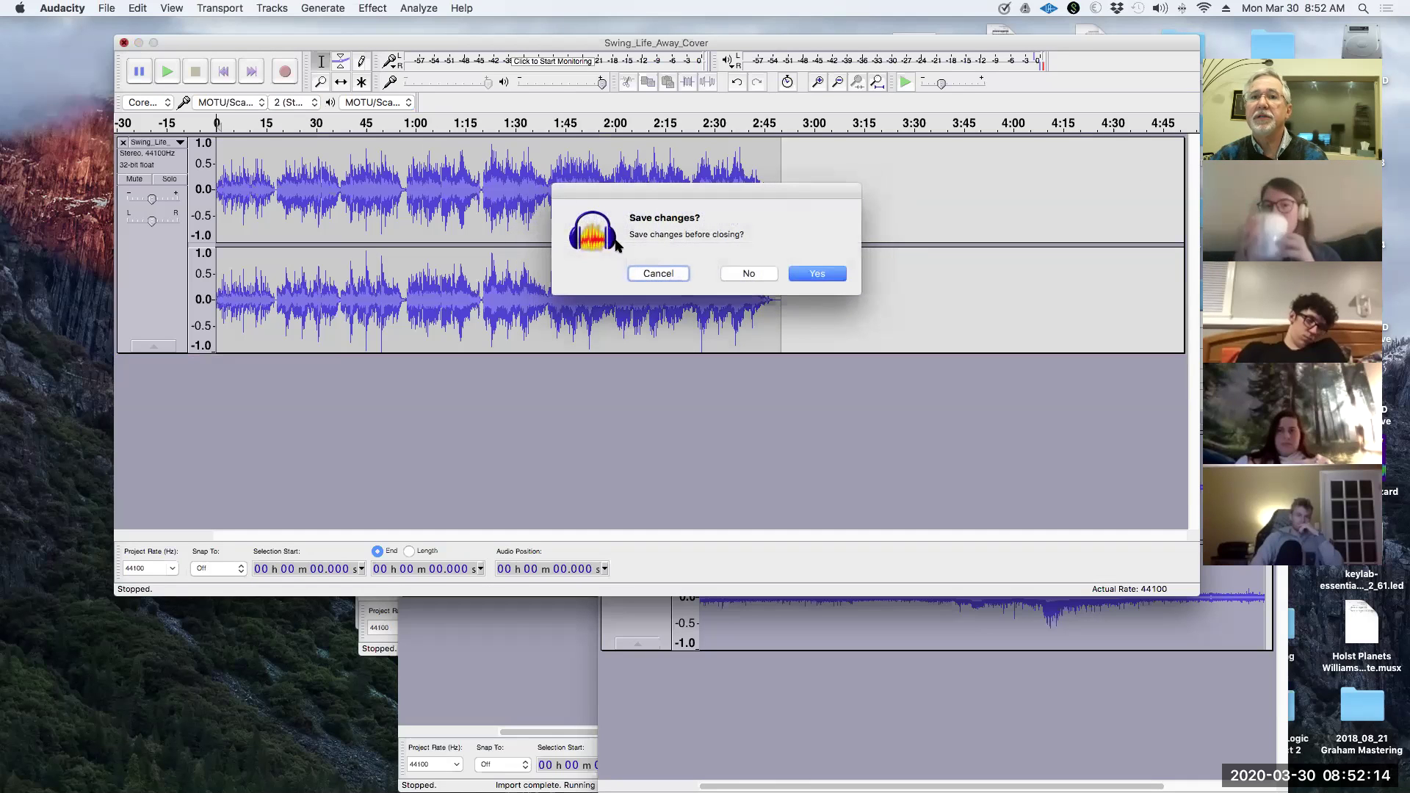
{"action": "left_click", "coordinate": [749, 273]}
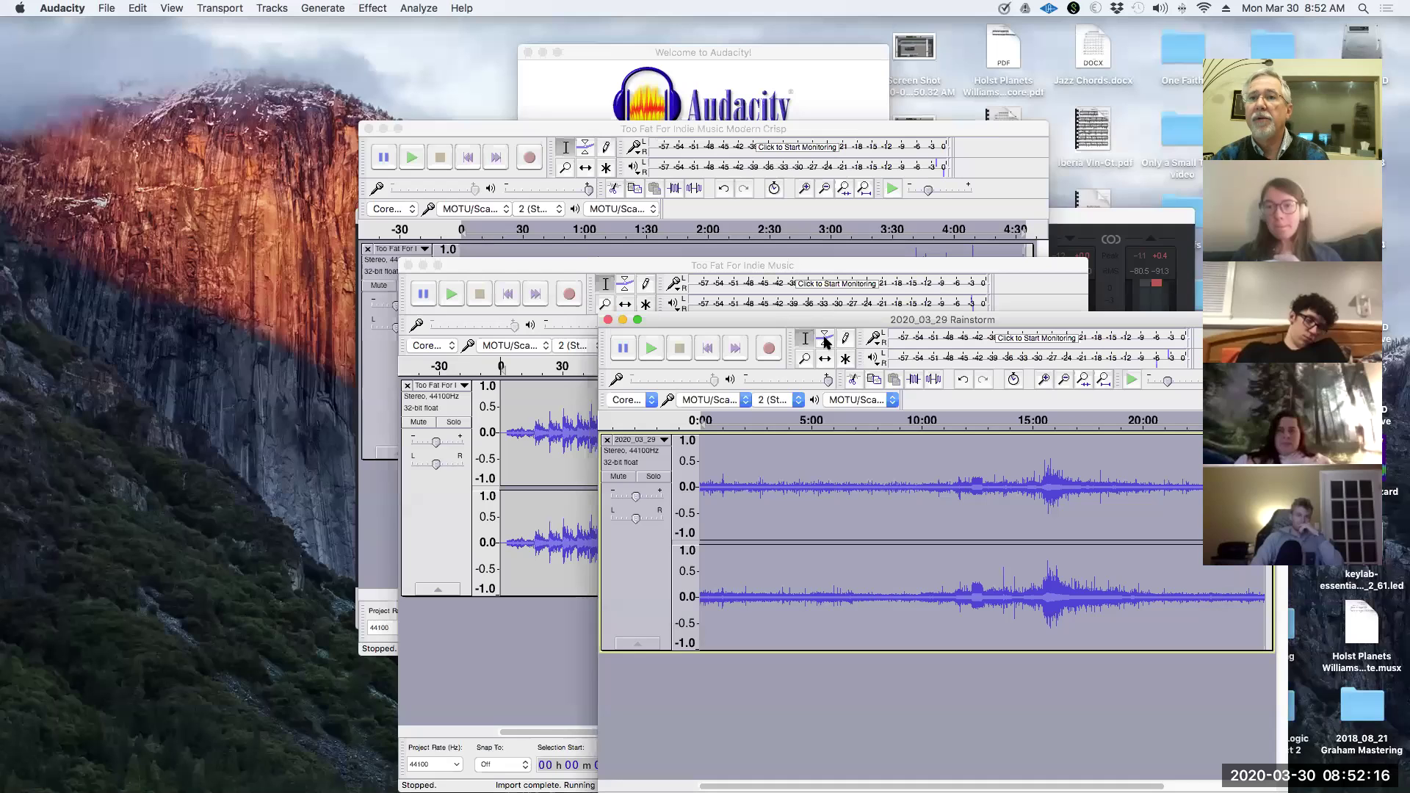
Step: Bring the Too Fat For Indie Music Modern Crisp project forward, shift its window aside, and bring up its iZotope Ozone 7 Dynamics window
{"action": "left_click", "coordinate": [978, 130]}
{"action": "left_click_drag", "start_coordinate": [994, 191], "coordinate": [850, 160]}
{"action": "left_click", "coordinate": [1061, 223]}
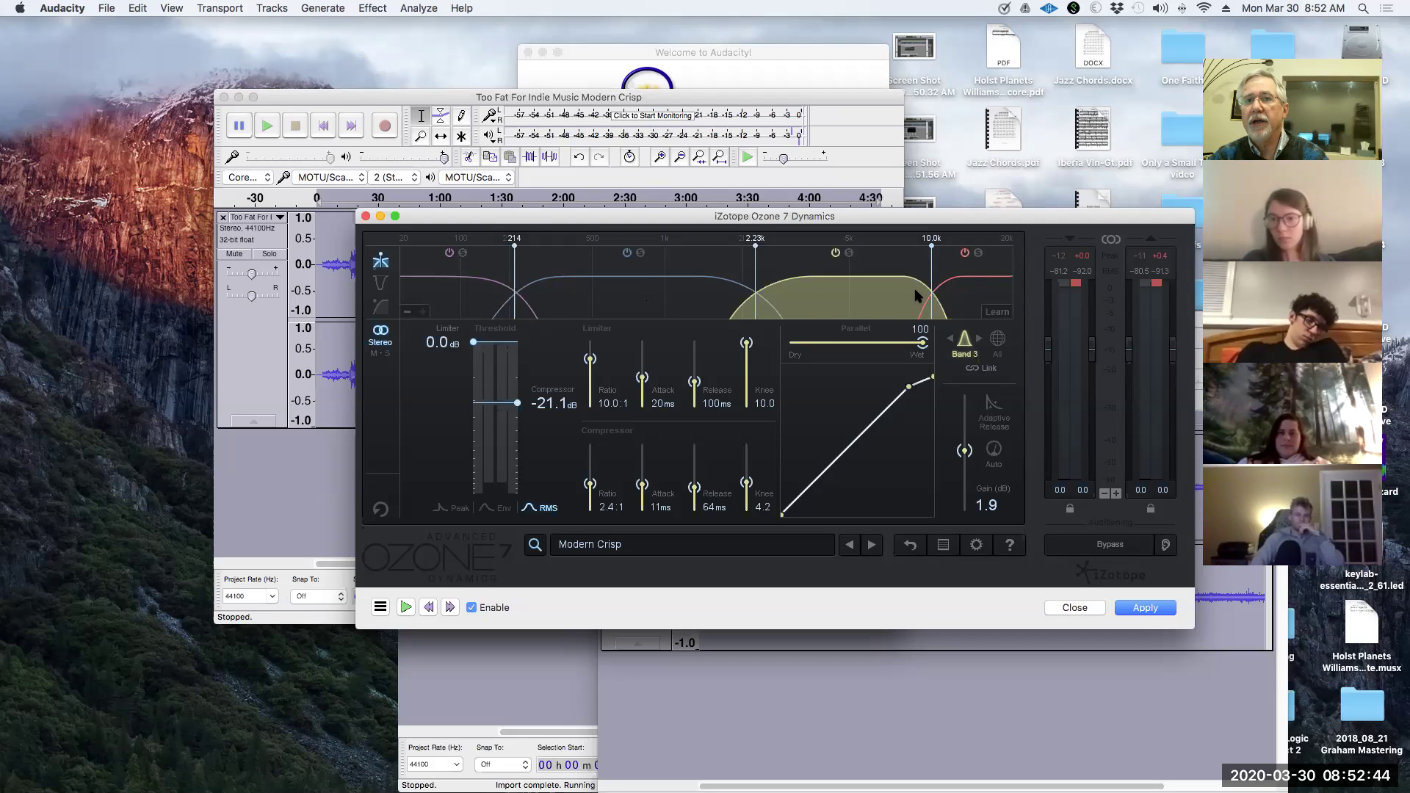
Step: Play the track to watch the Ozone 7 Dynamics meters with the Modern Crisp preset, switching briefly to Zoom and back
{"action": "key", "text": "space"}
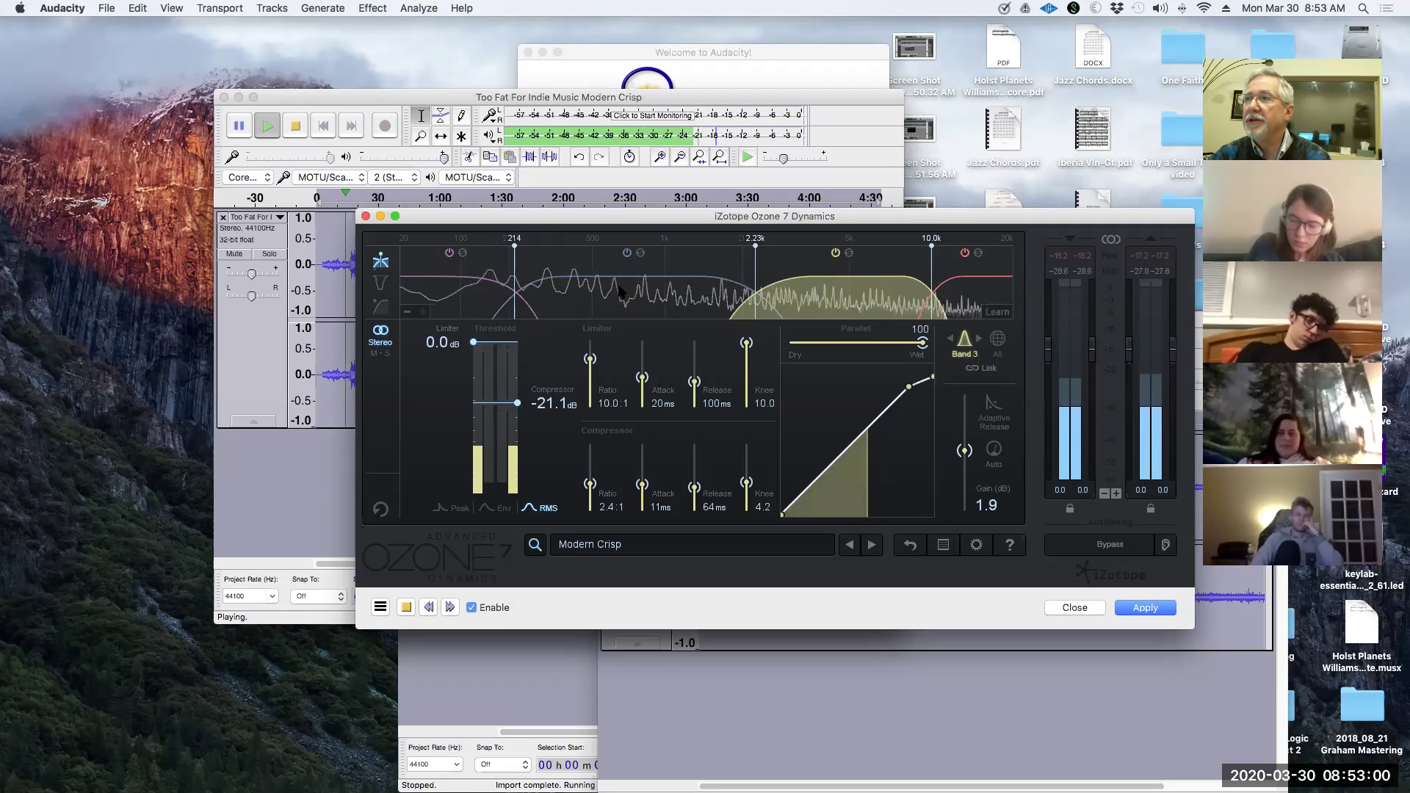
{"action": "mouse_move", "coordinate": [11, 503]}
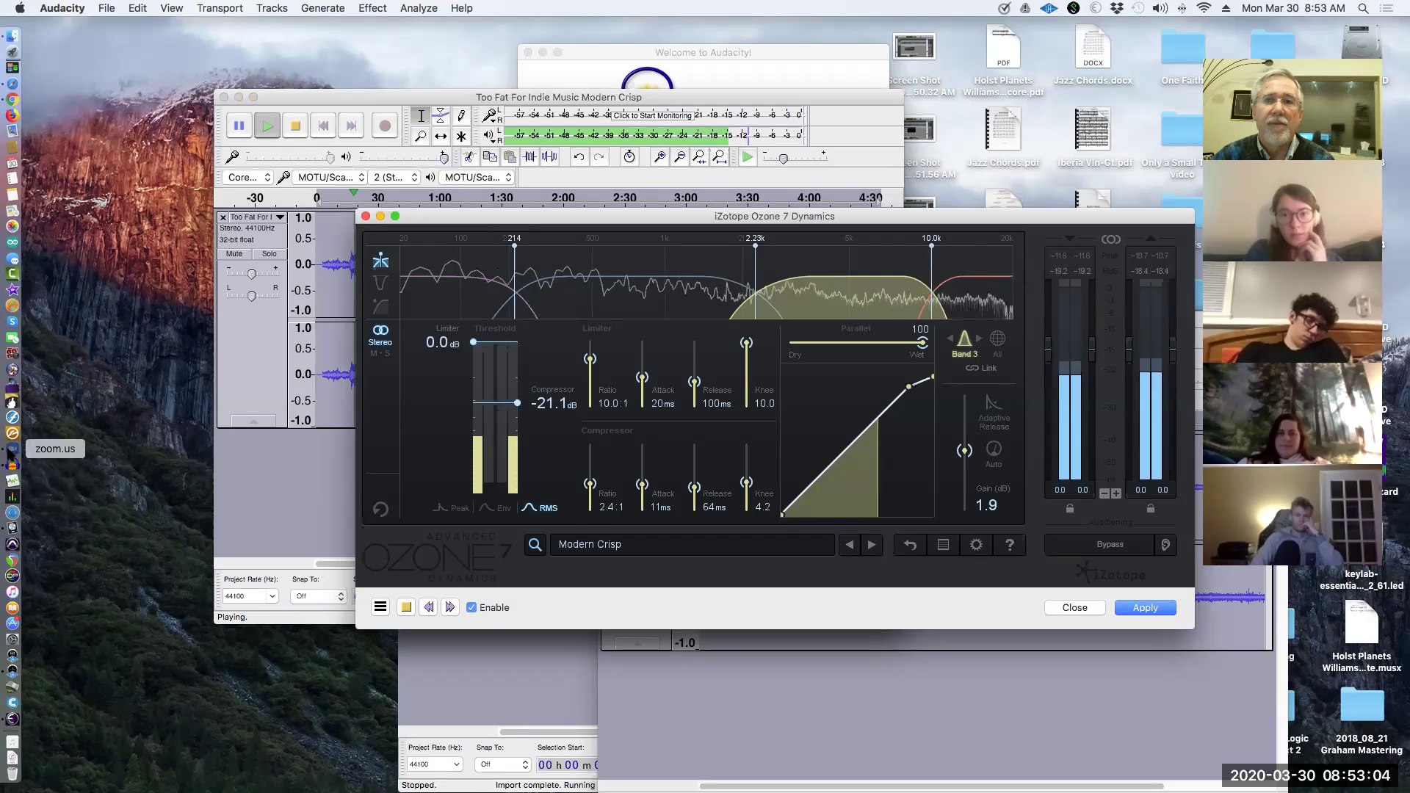
{"action": "left_click", "coordinate": [34, 455]}
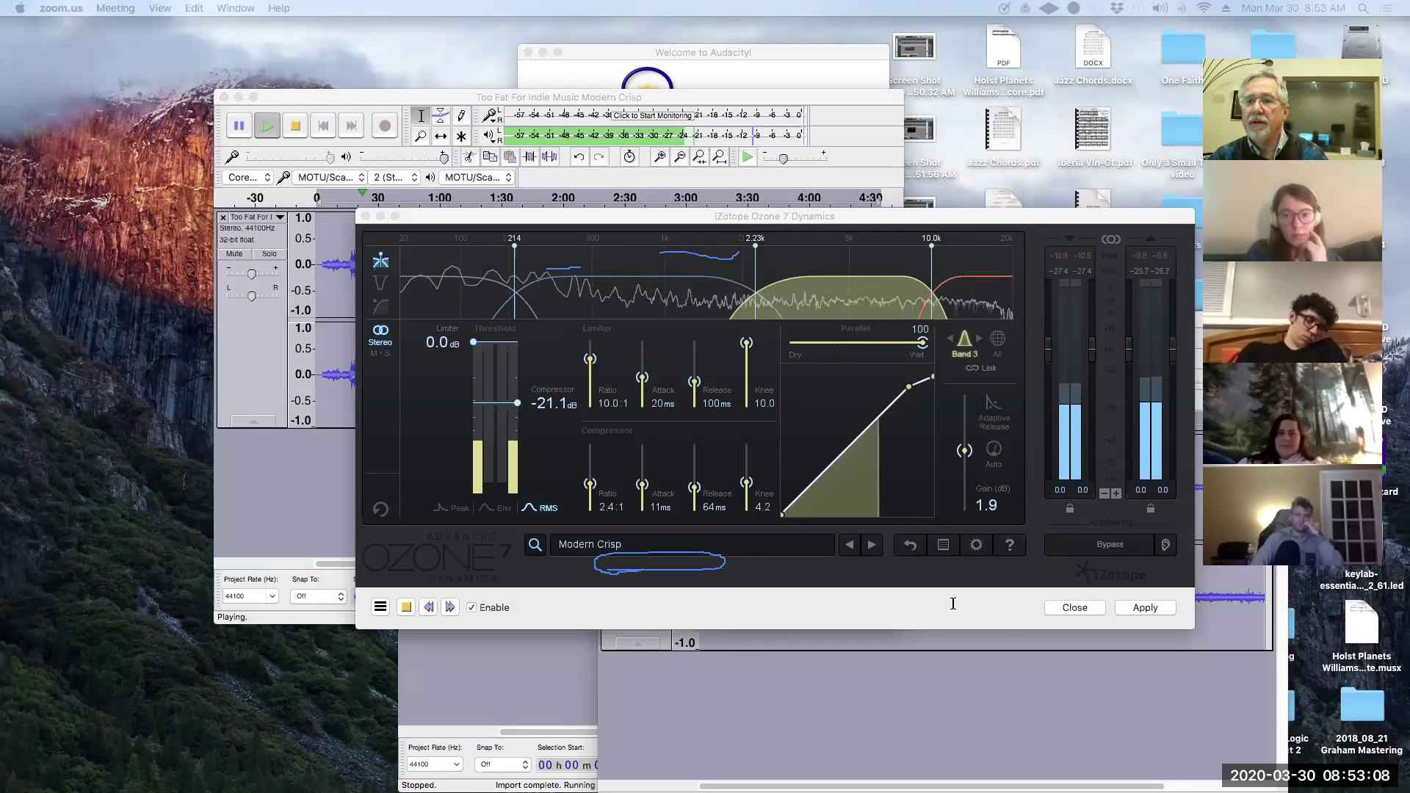
{"action": "left_click", "coordinate": [771, 220]}
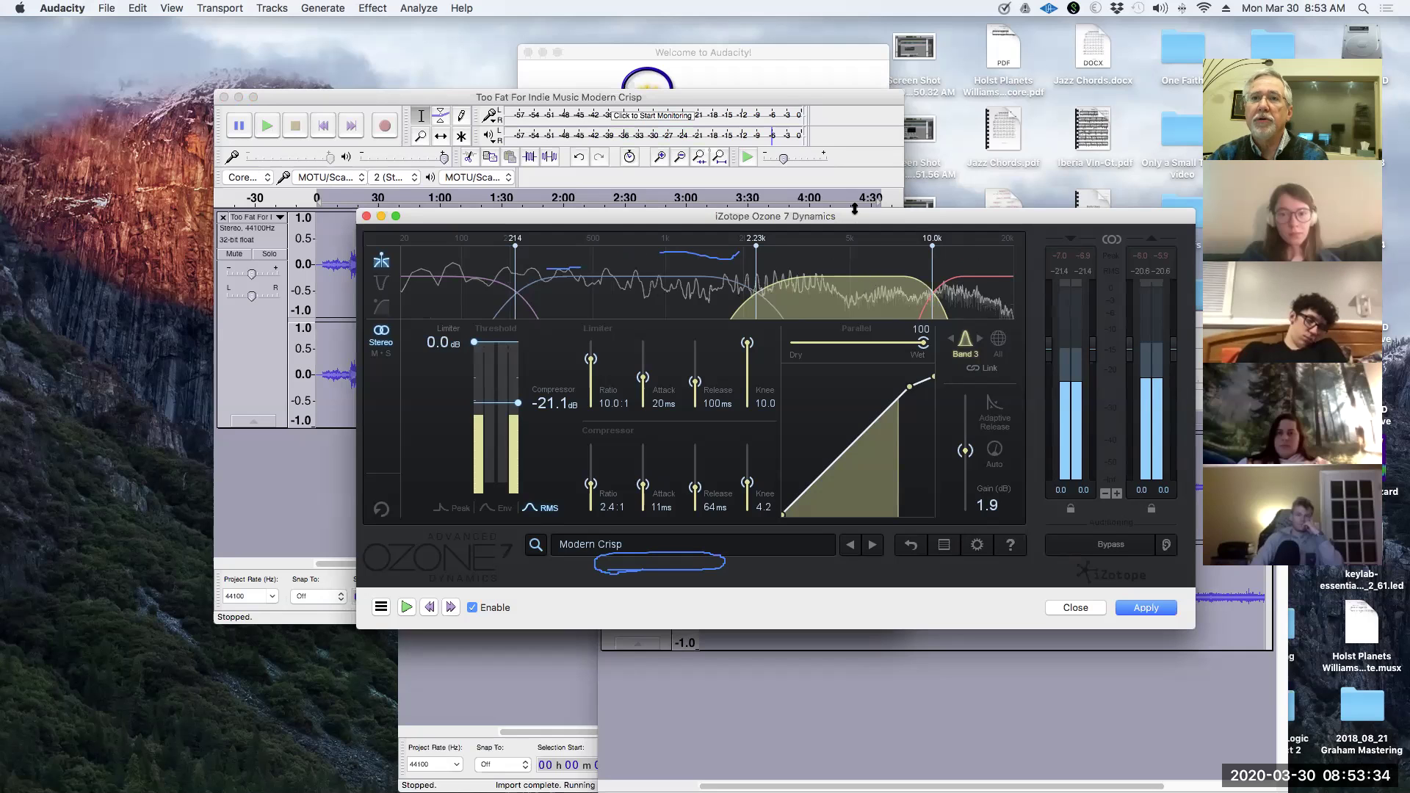
Step: With the Gentle Dynamics preset, set Band 3's compressor ratio to 4.5:1 and its gain to 9.2 dB
{"action": "left_click_drag", "start_coordinate": [849, 216], "coordinate": [849, 174]}
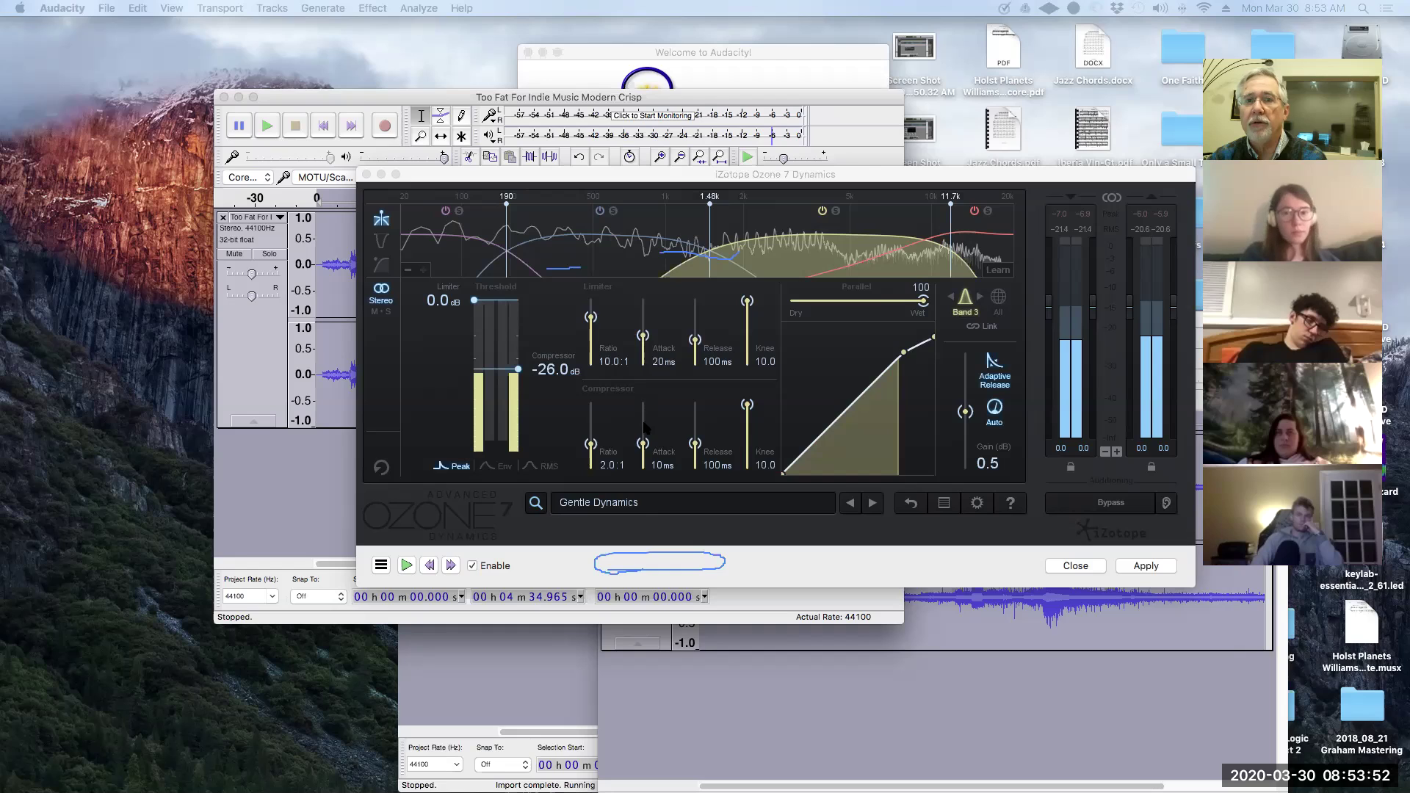
{"action": "left_click_drag", "start_coordinate": [591, 445], "coordinate": [595, 438]}
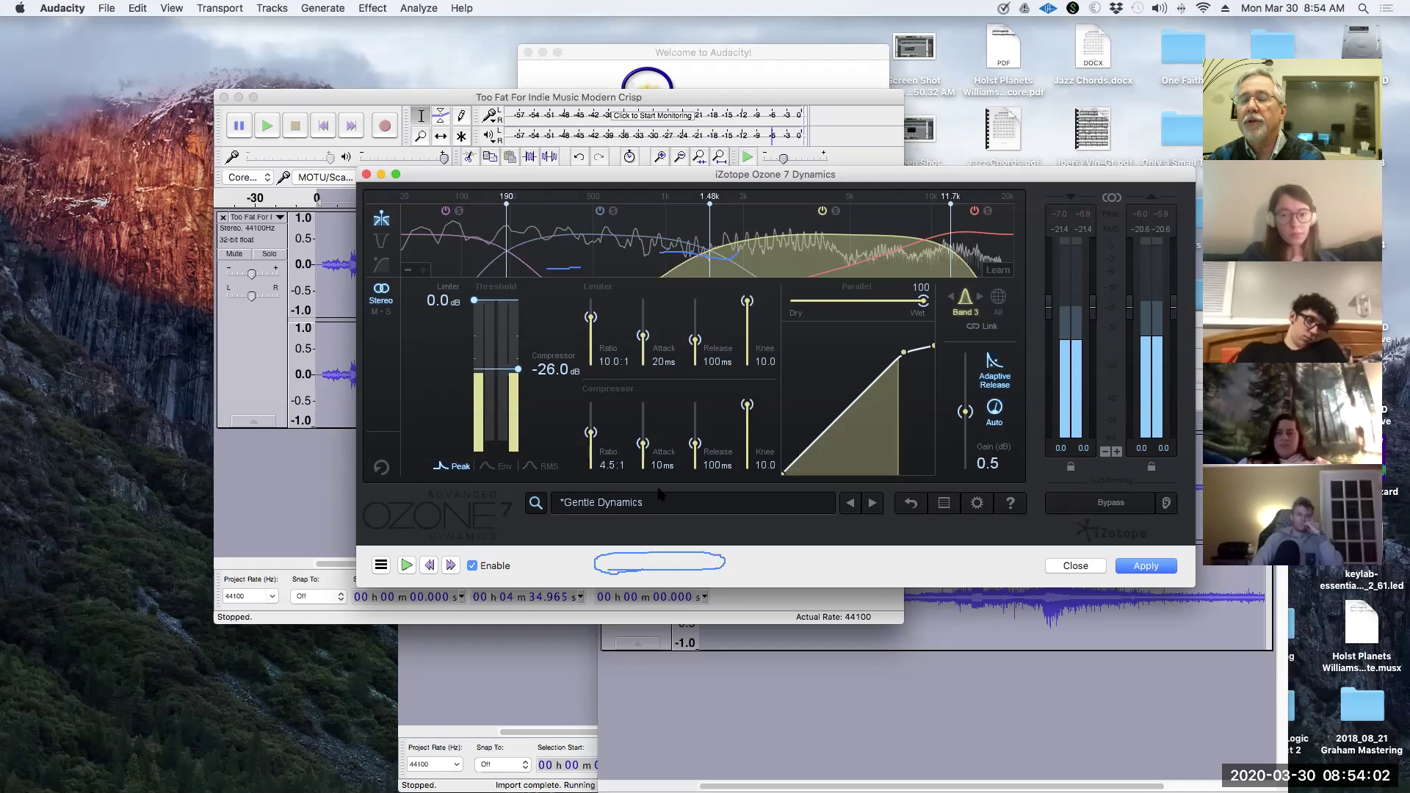
{"action": "left_click_drag", "start_coordinate": [966, 411], "coordinate": [965, 378]}
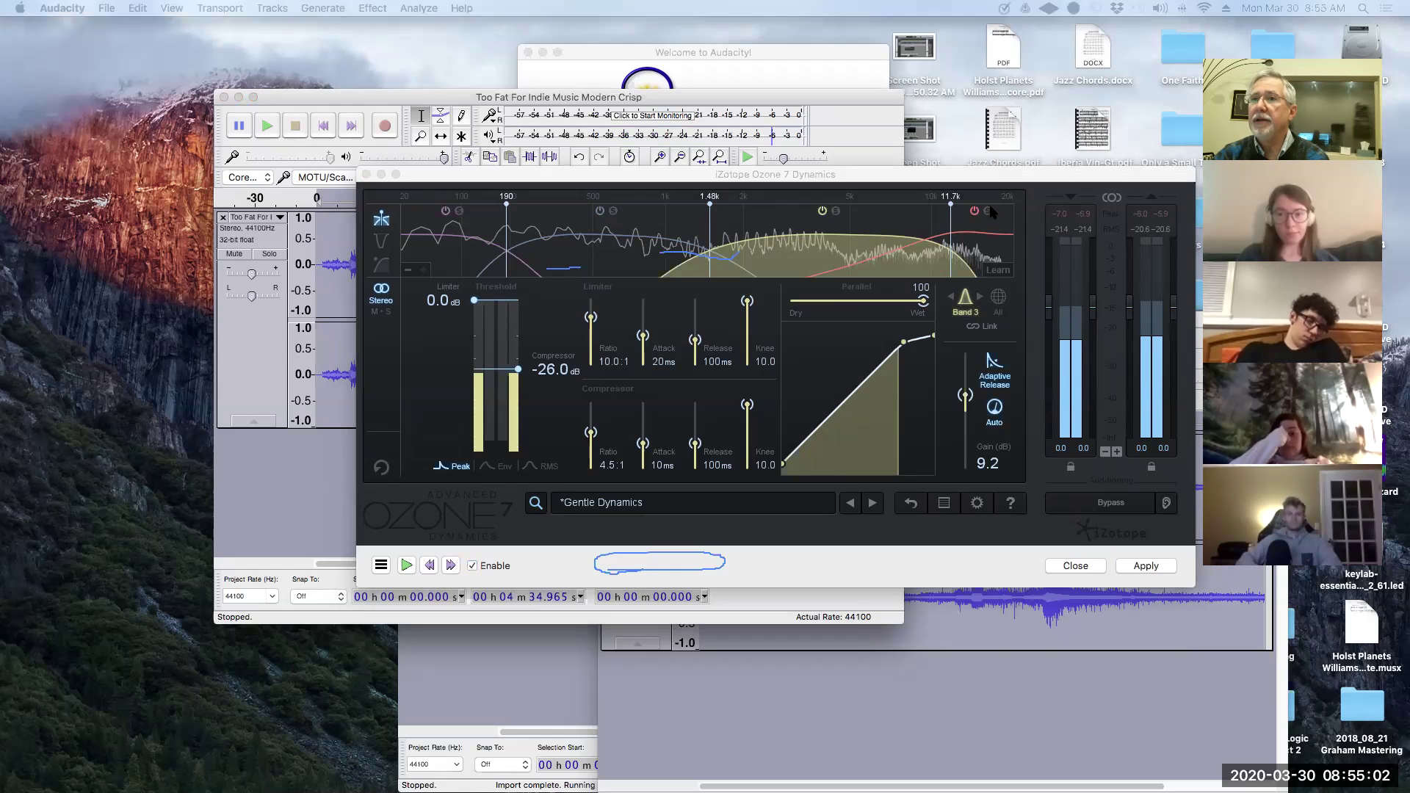
Step: Browse the Dynamics presets, try Modern Dynamics, load Richness and Depth, and close the preset manager
{"action": "left_click", "coordinate": [944, 502]}
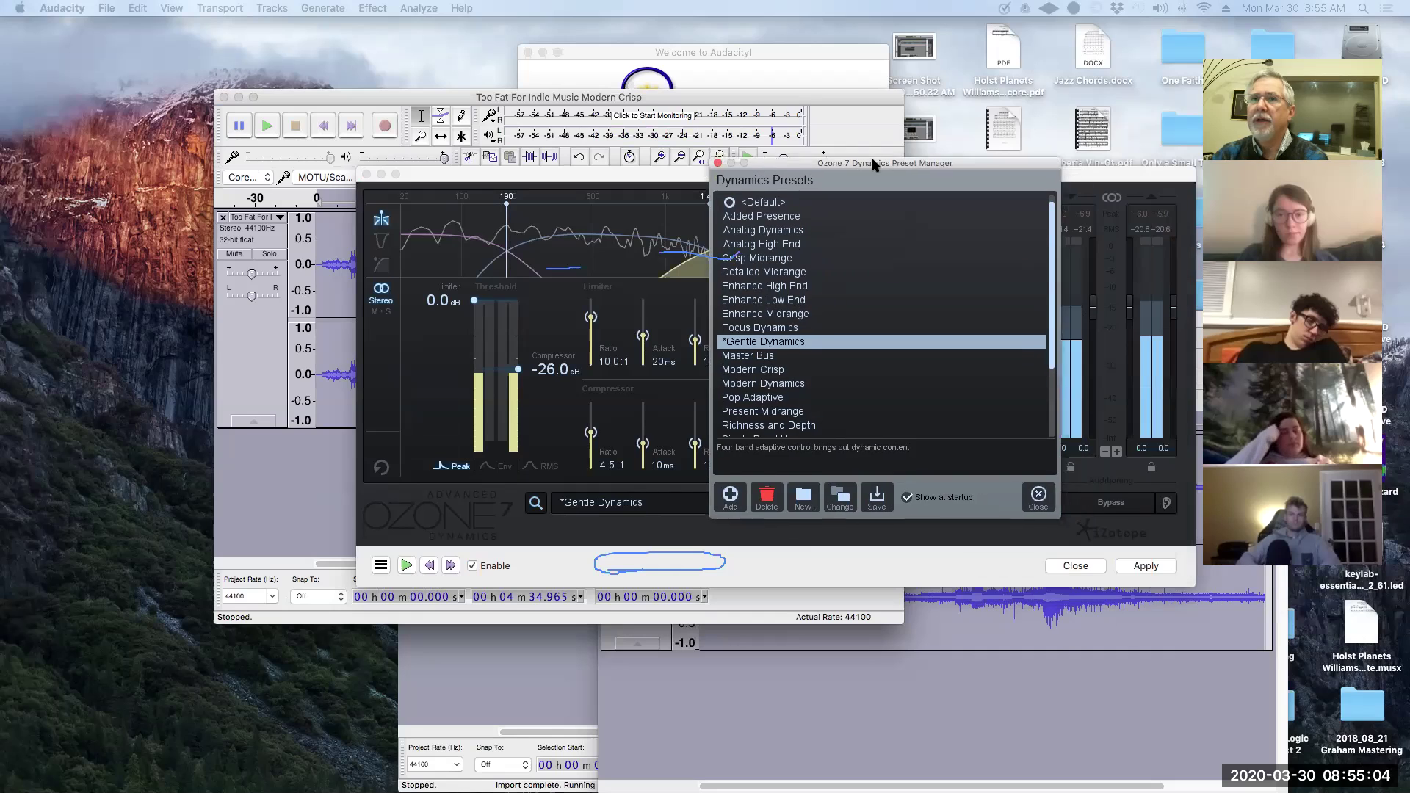
{"action": "scroll", "coordinate": [787, 220], "scroll_direction": "down", "scroll_amount": 3}
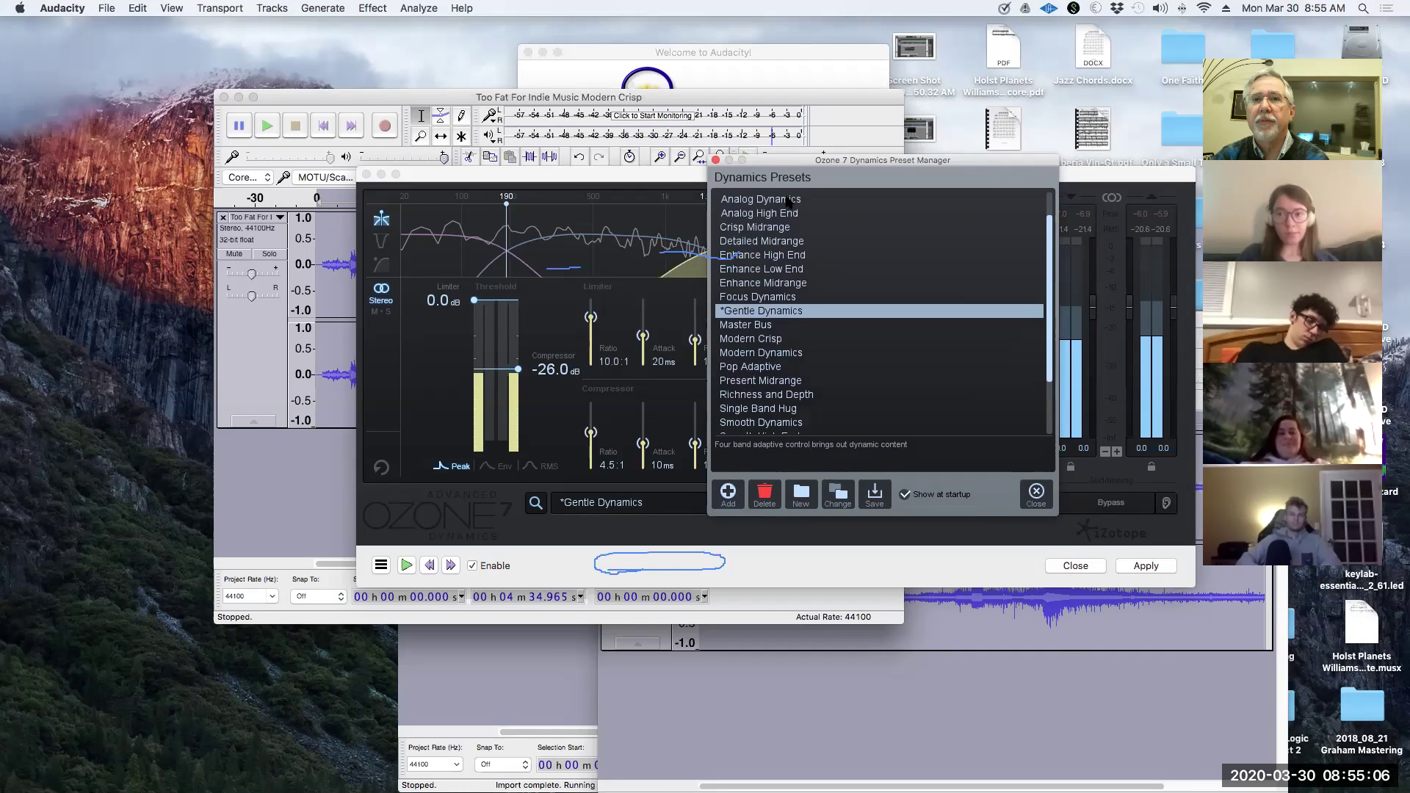
{"action": "scroll", "coordinate": [786, 286], "scroll_direction": "down", "scroll_amount": 3}
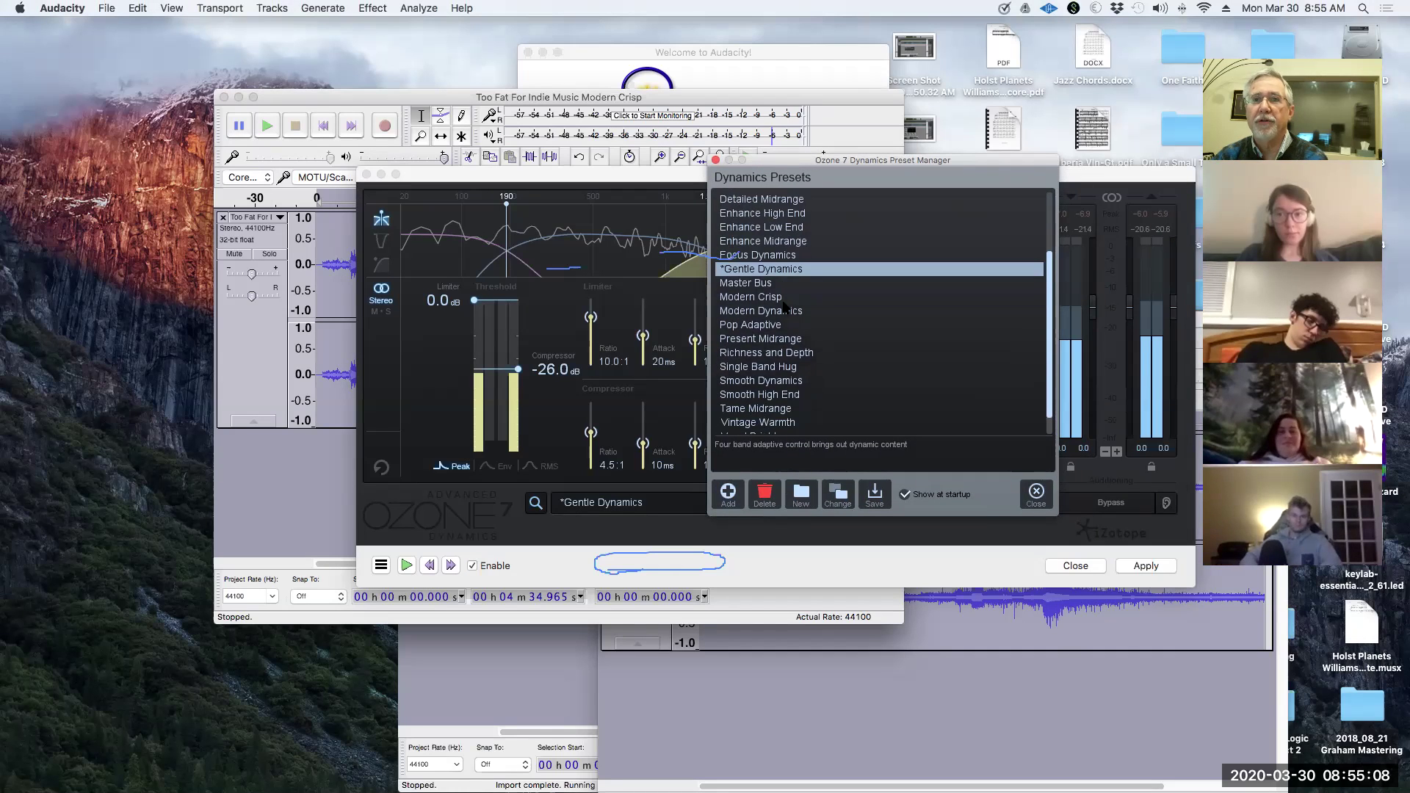
{"action": "scroll", "coordinate": [784, 307], "scroll_direction": "up", "scroll_amount": 4}
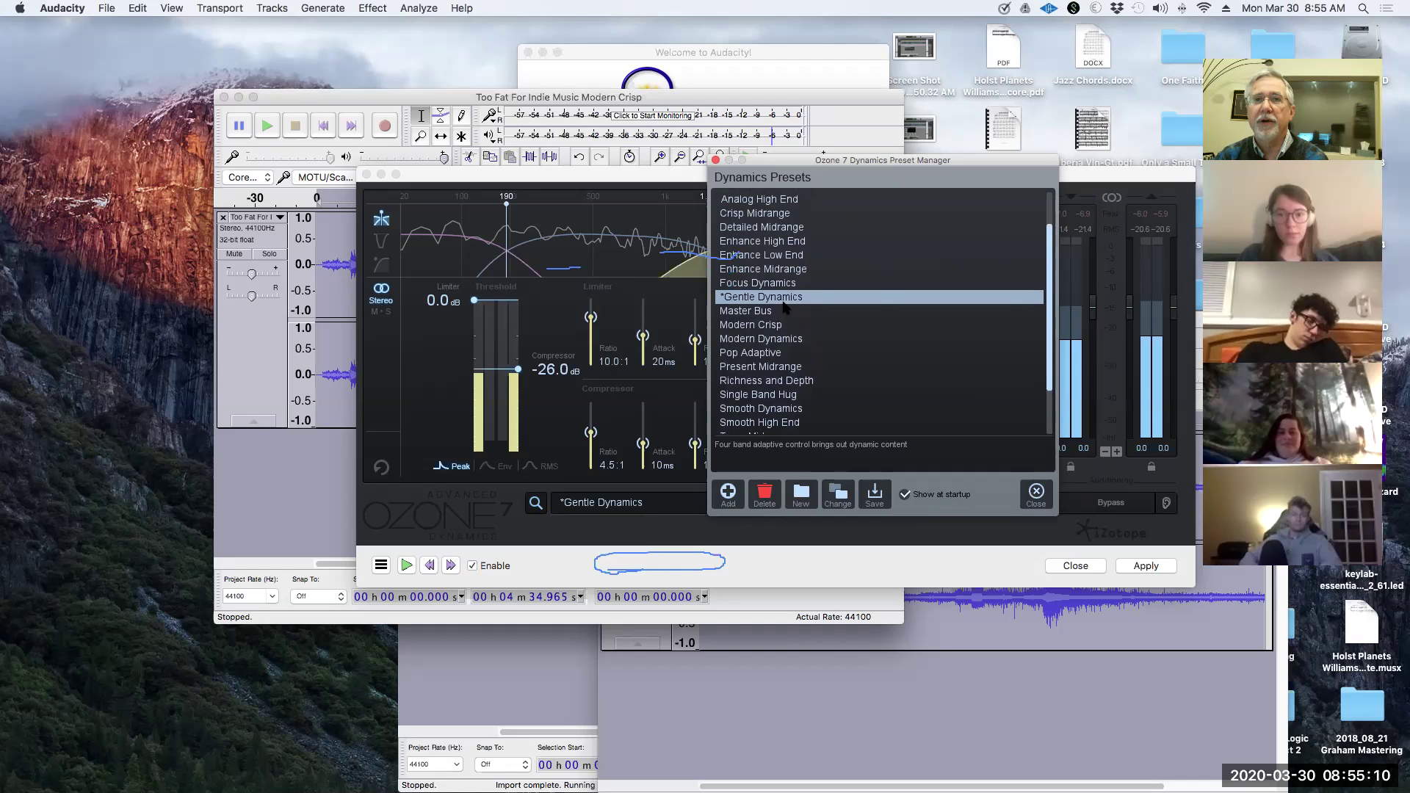
{"action": "scroll", "coordinate": [785, 307], "scroll_direction": "up", "scroll_amount": 3}
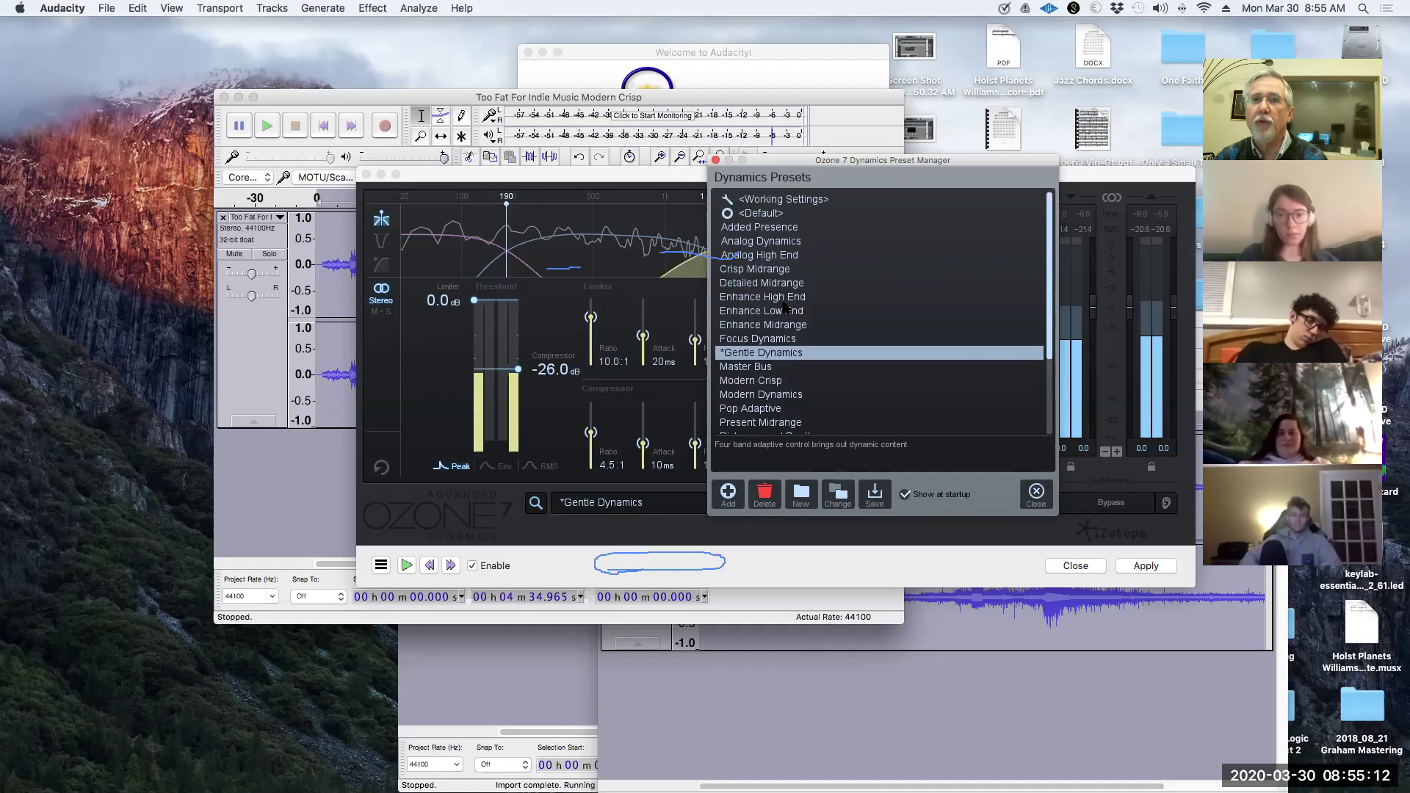
{"action": "scroll", "coordinate": [785, 307], "scroll_direction": "down", "scroll_amount": 5}
{"action": "left_click", "coordinate": [756, 325]}
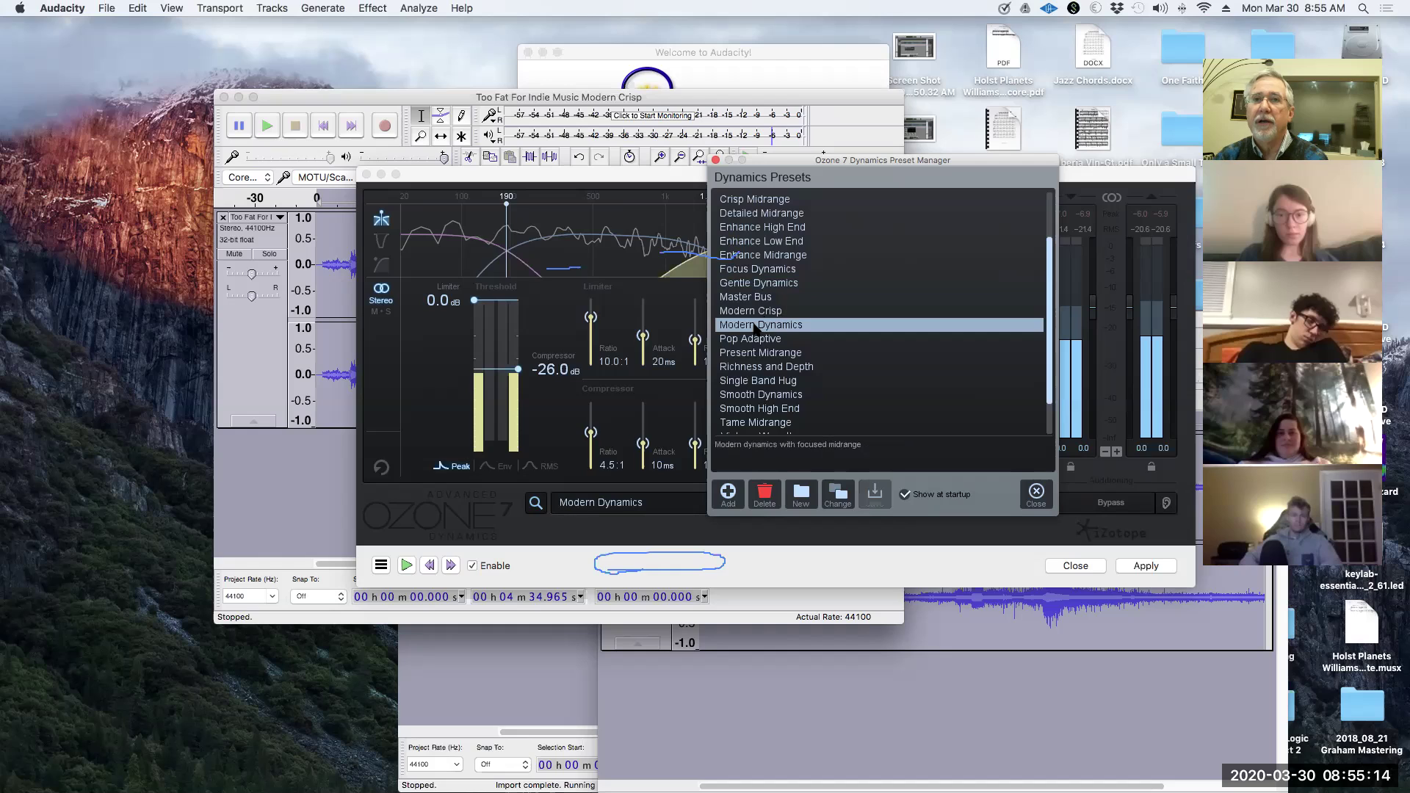
{"action": "left_click", "coordinate": [774, 367]}
{"action": "scroll", "coordinate": [775, 369], "scroll_direction": "down", "scroll_amount": 3}
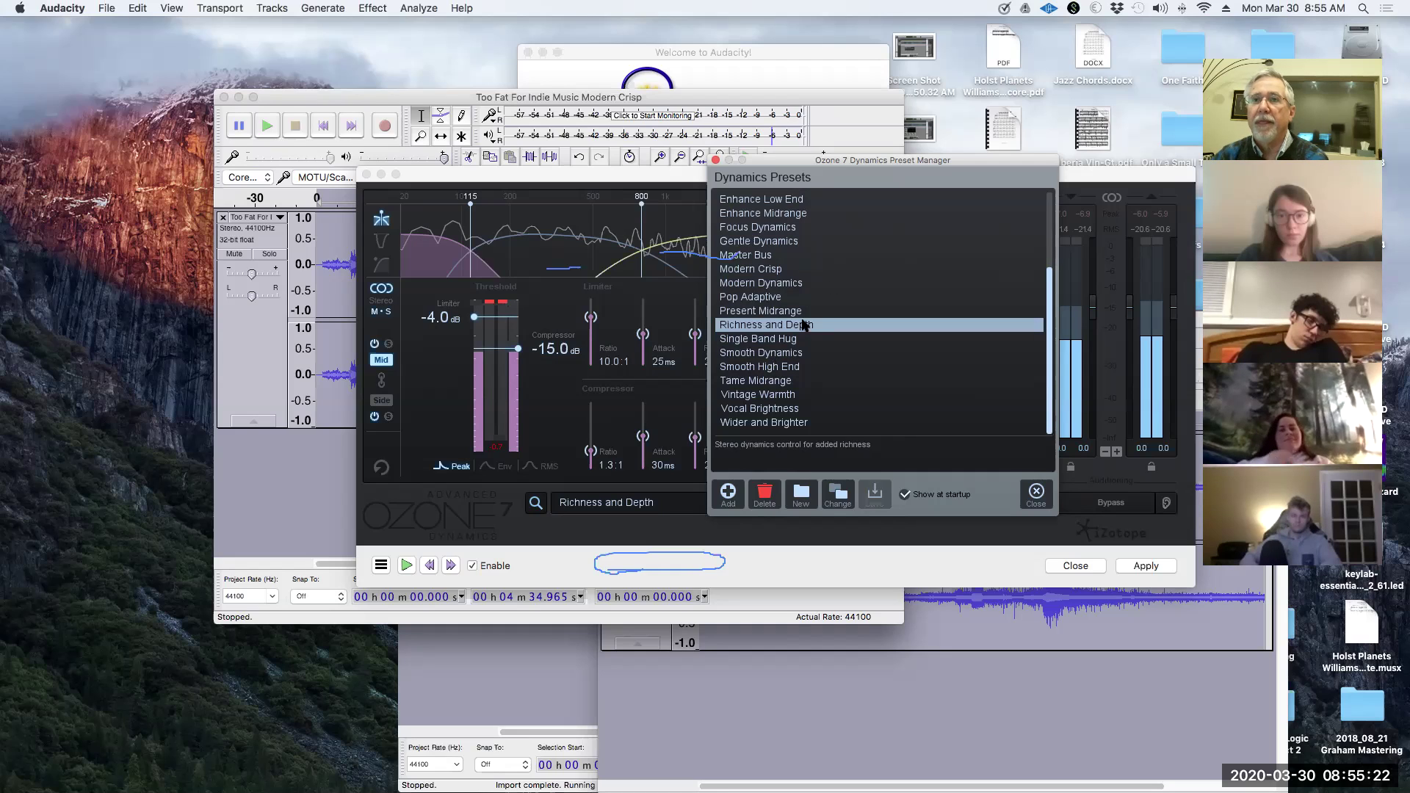
{"action": "left_click_drag", "start_coordinate": [1049, 342], "coordinate": [1054, 189]}
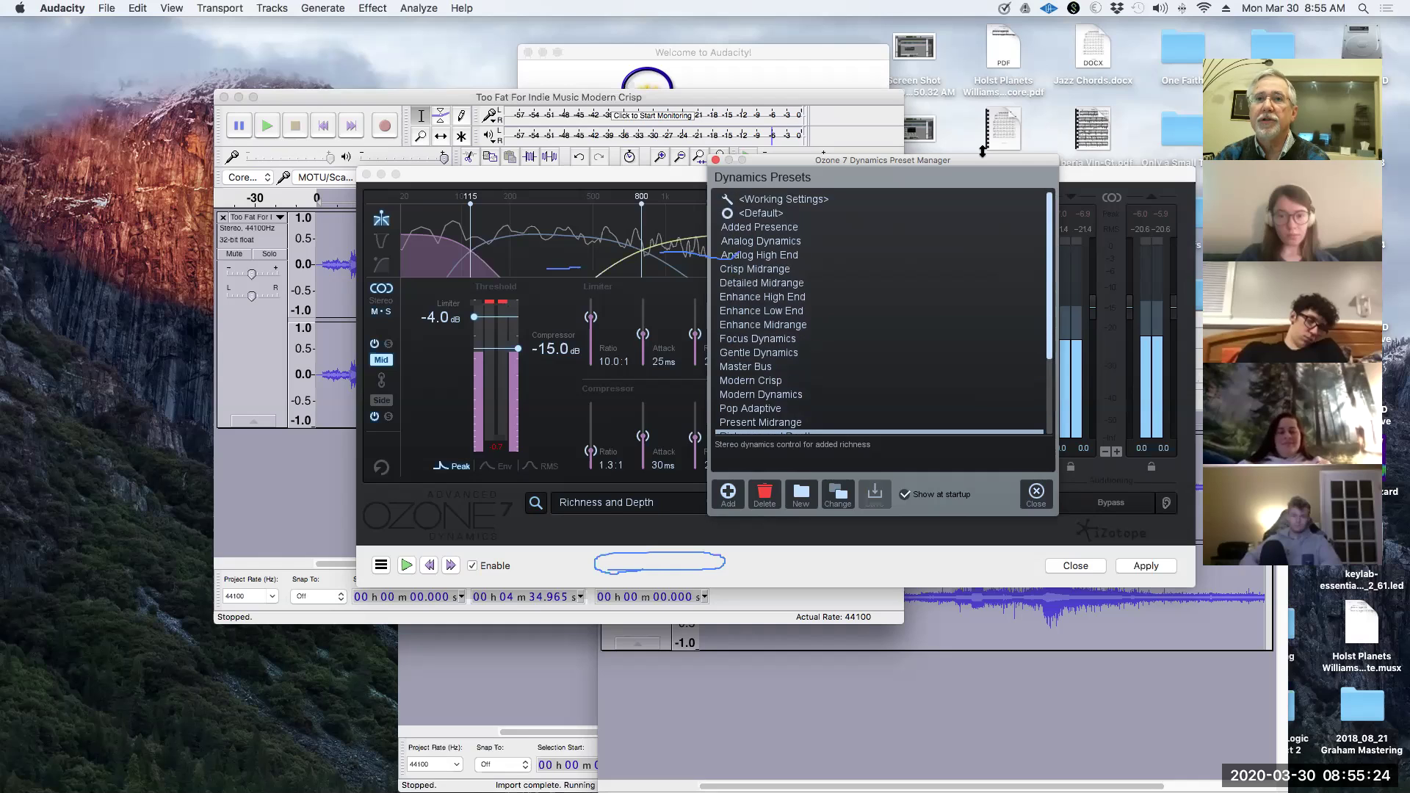
{"action": "left_click", "coordinate": [717, 163]}
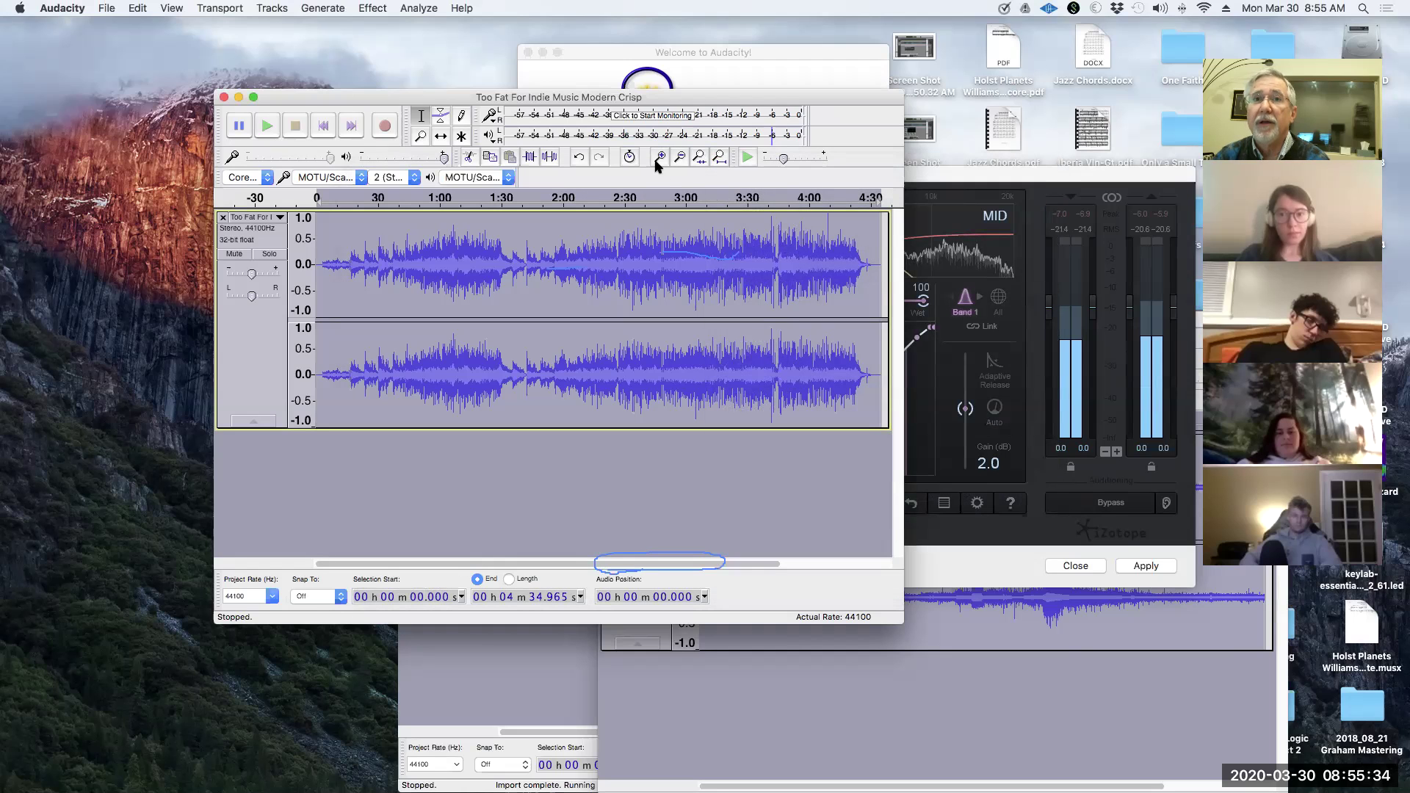
Step: Move the Too Fat For Indie Music Modern Crisp project window aside, in front of the Ozone 7 Dynamics window
{"action": "left_click_drag", "start_coordinate": [472, 104], "coordinate": [403, 111]}
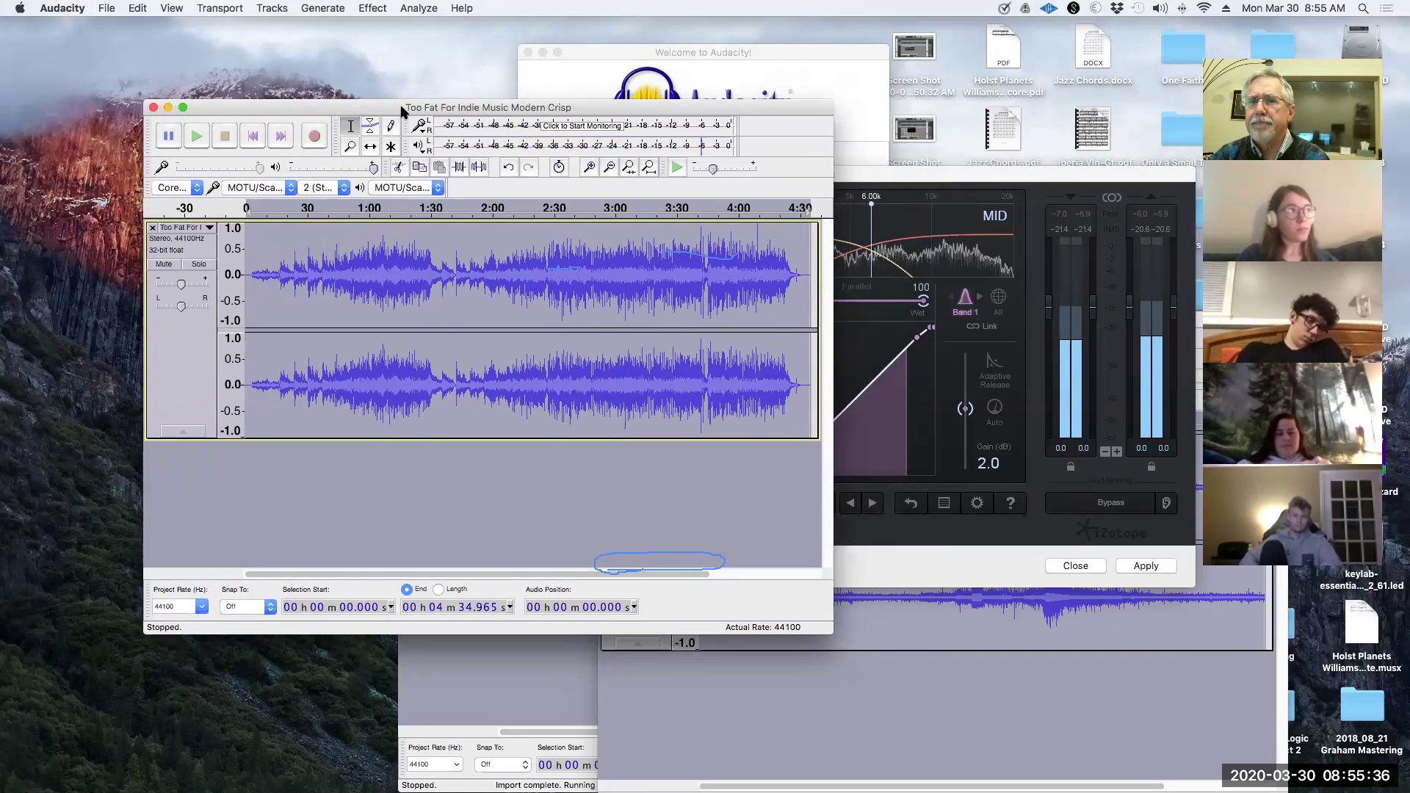